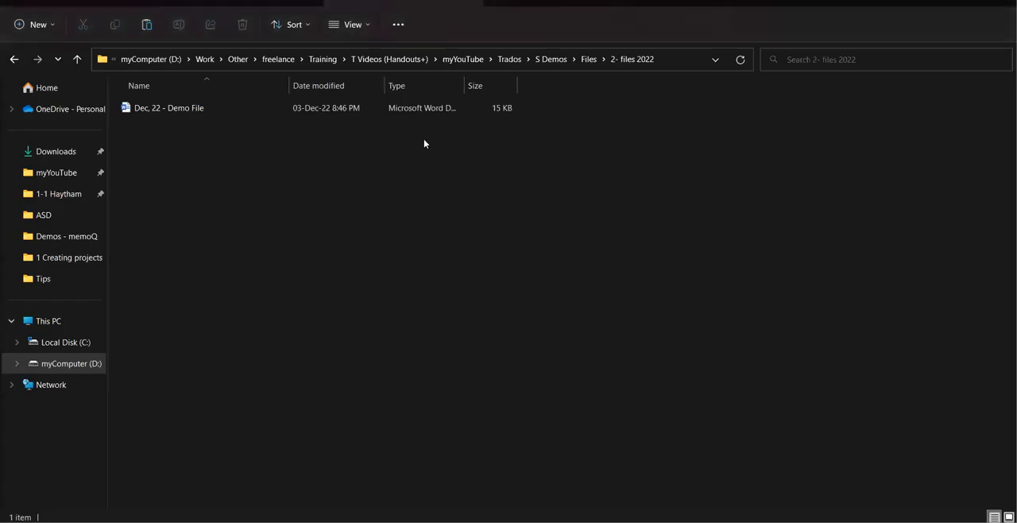
Go up to the S Demos folder and display its contents as large icons.
{"action": "left_click", "coordinate": [589, 60]}
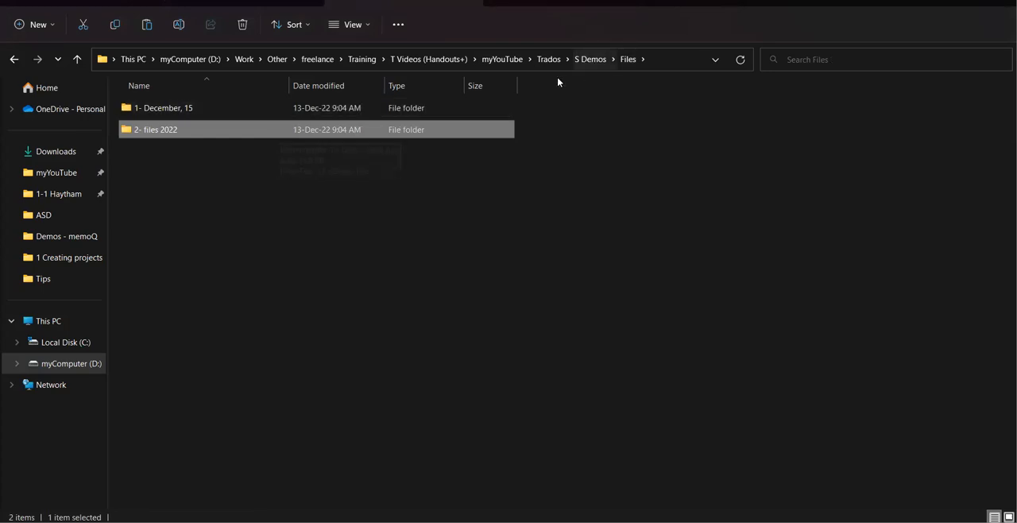
{"action": "left_click", "coordinate": [585, 61]}
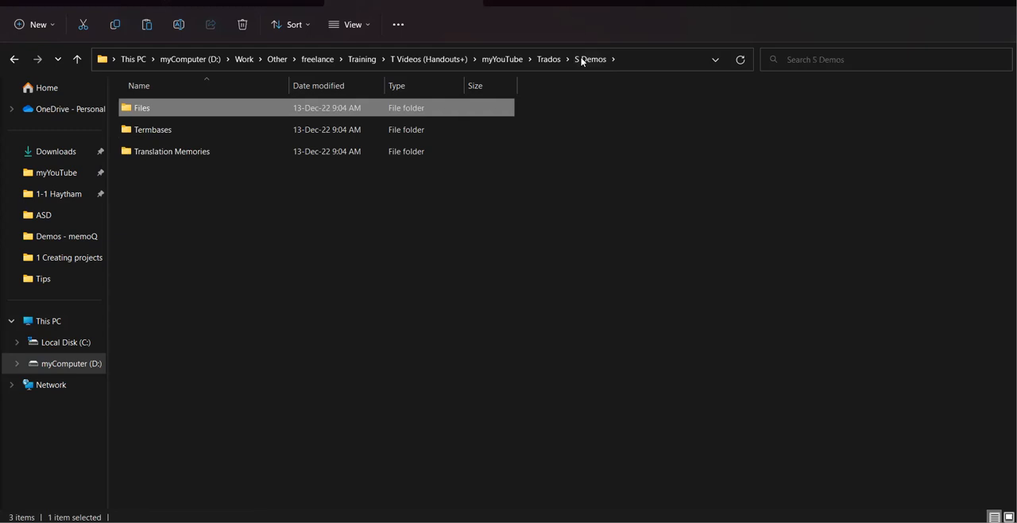
{"action": "left_click", "coordinate": [355, 32]}
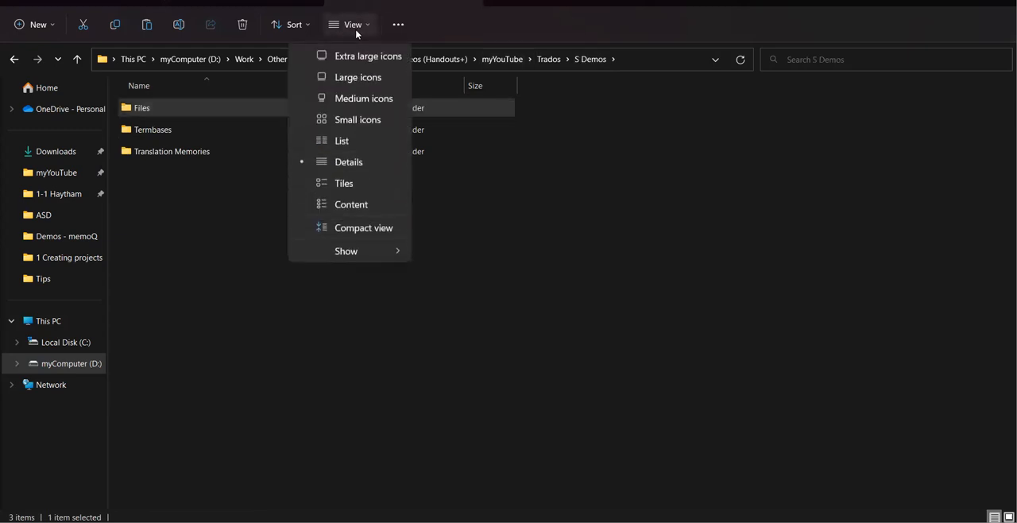
{"action": "left_click", "coordinate": [369, 78]}
{"action": "left_click", "coordinate": [398, 171]}
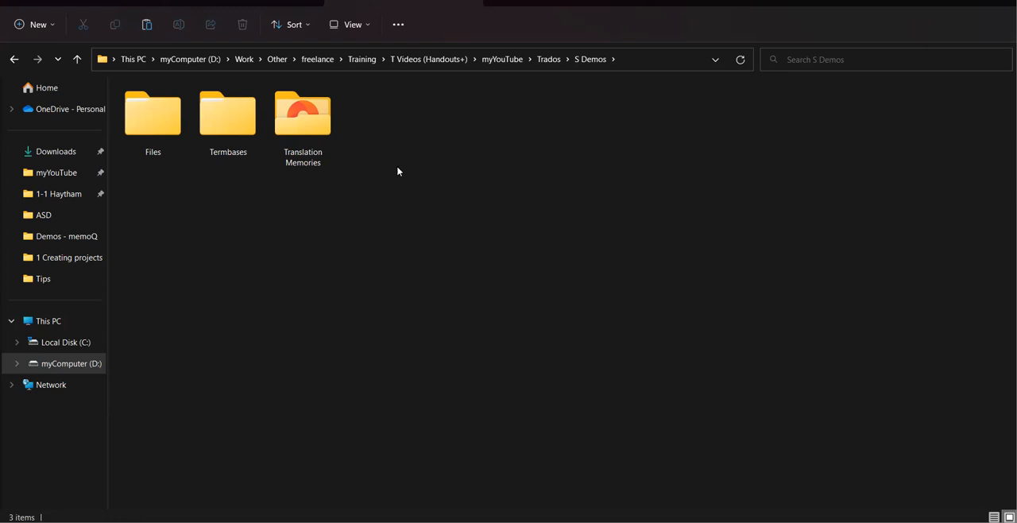
Open the Word document "Dec, 22 - Demo File" from the "2- files 2022" subfolder of Files.
{"action": "left_click", "coordinate": [144, 124]}
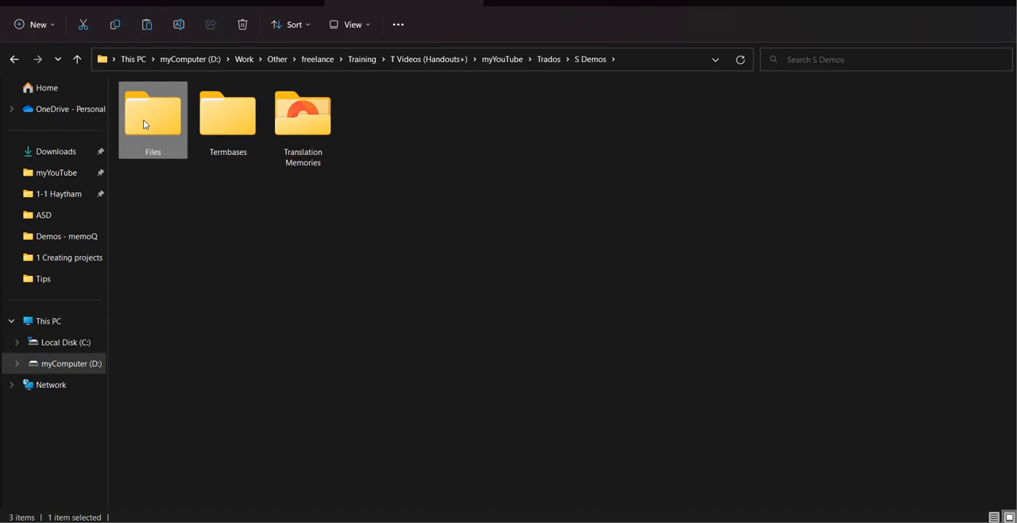
{"action": "left_click", "coordinate": [219, 106]}
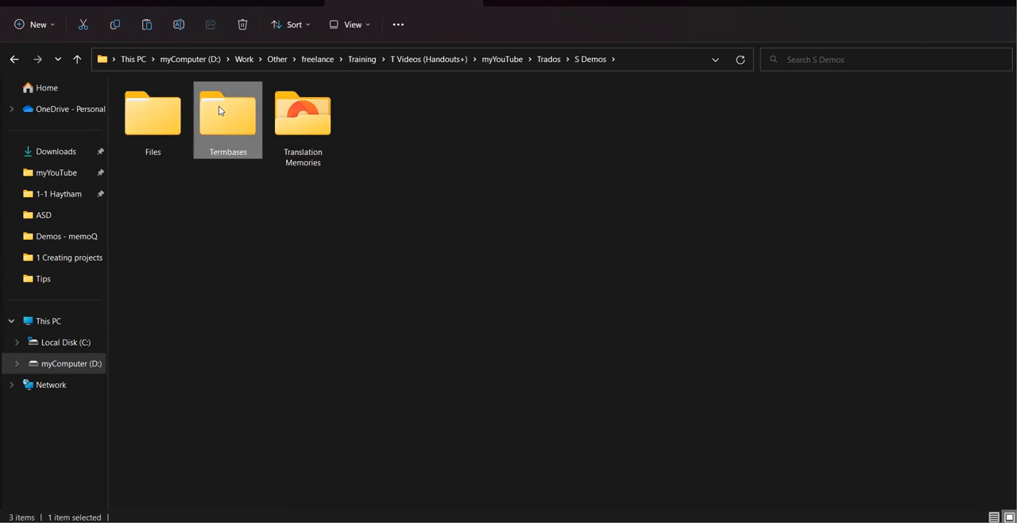
{"action": "left_click", "coordinate": [290, 112]}
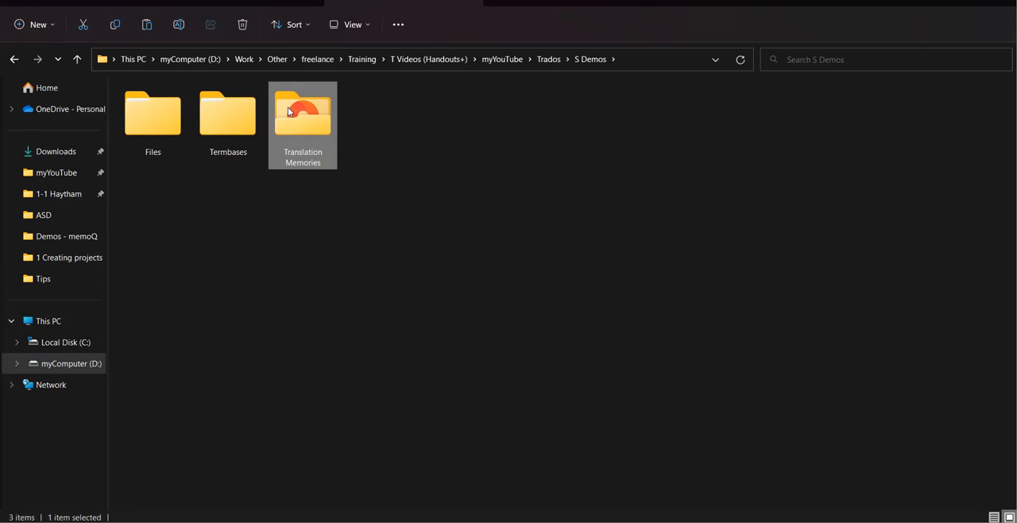
{"action": "left_click", "coordinate": [170, 99]}
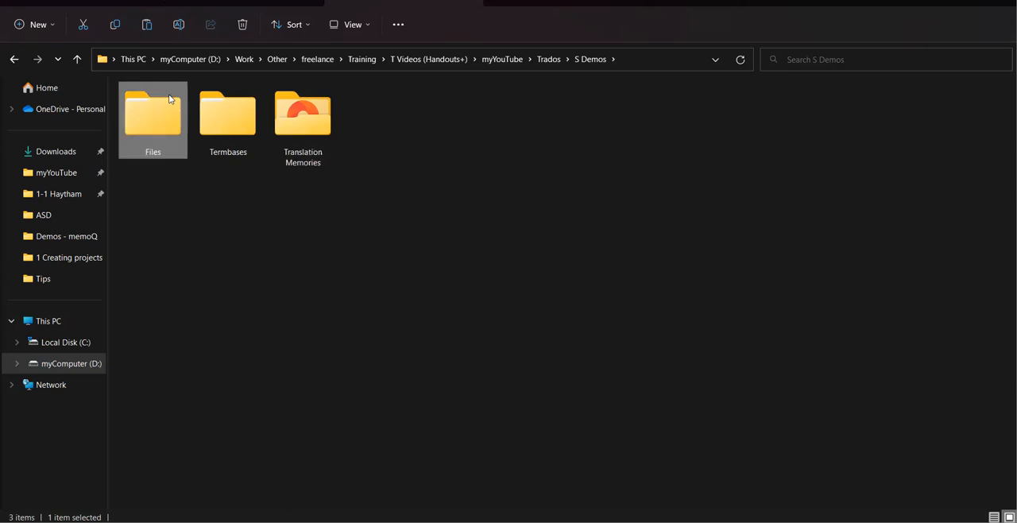
{"action": "key", "text": "Return"}
{"action": "key", "text": "Down"}
{"action": "key", "text": "Up"}
{"action": "key", "text": "Down"}
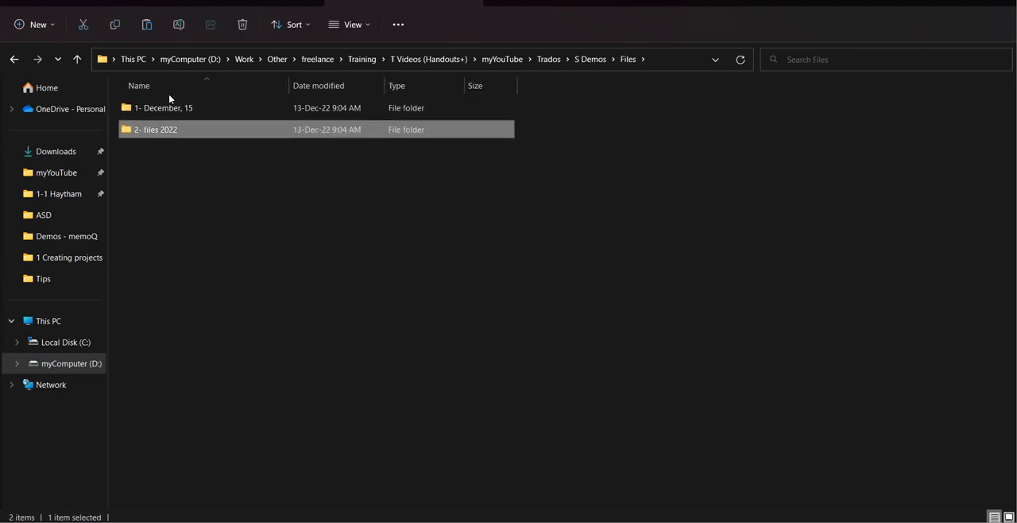
{"action": "key", "text": "Return"}
{"action": "key", "text": "Down"}
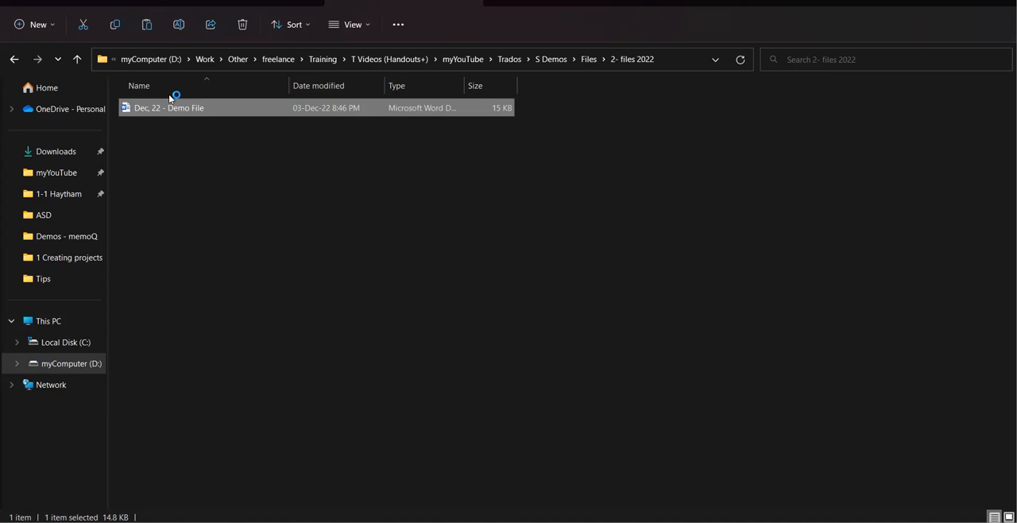
{"action": "key", "text": "Return"}
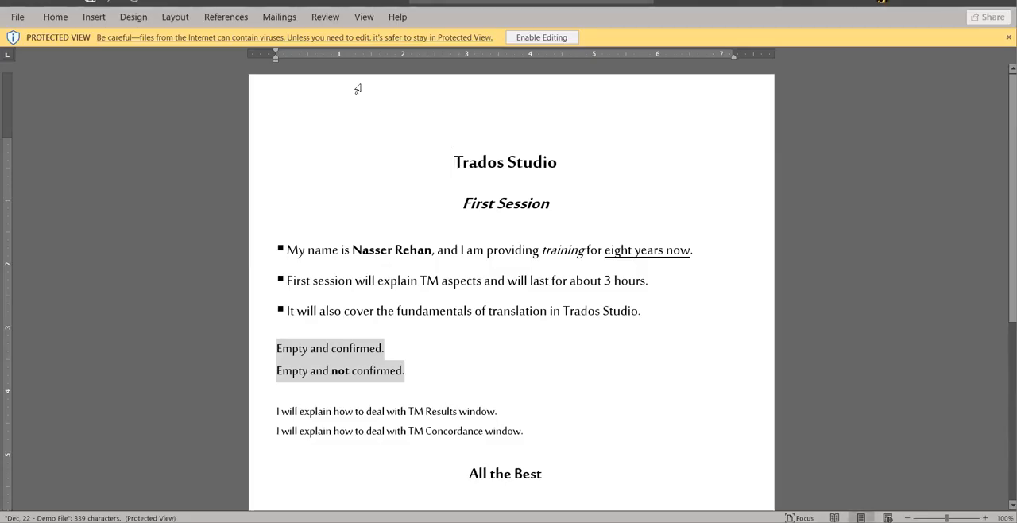
Enlarge the document to 130% and examine its headings, bulleted sentences, highlighted lines and closing sentences.
{"action": "left_click", "coordinate": [498, 161]}
{"action": "left_click", "coordinate": [495, 203]}
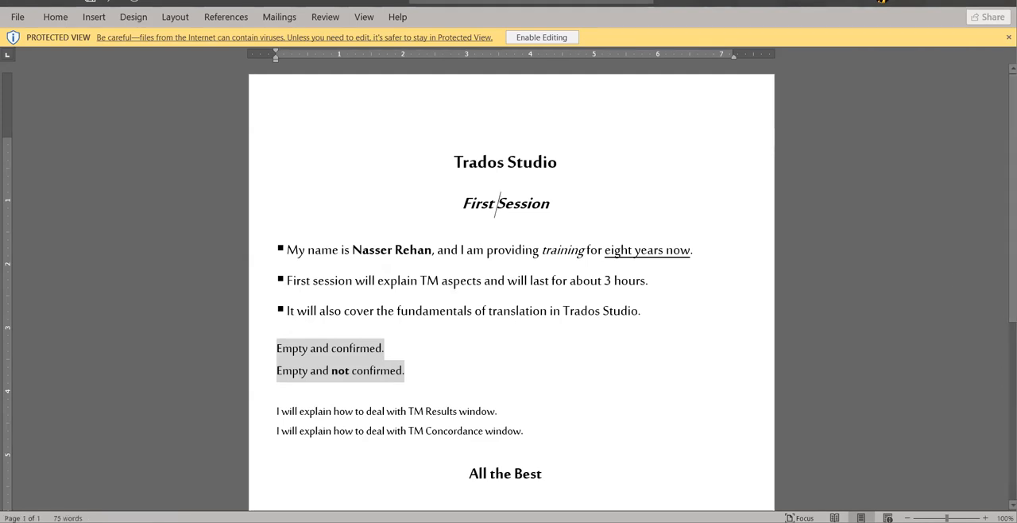
{"action": "left_click", "coordinate": [985, 518]}
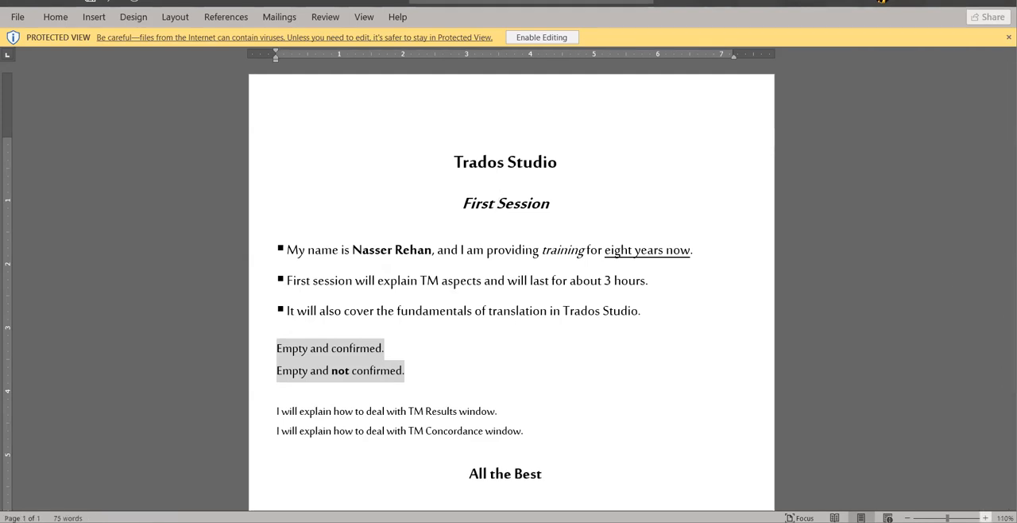
{"action": "left_click", "coordinate": [986, 518]}
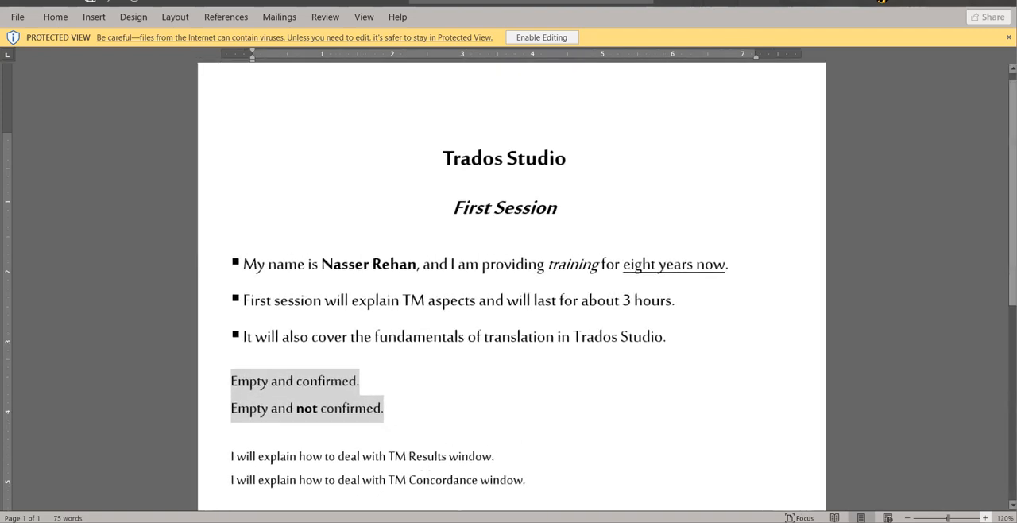
{"action": "left_click", "coordinate": [986, 517]}
{"action": "left_click", "coordinate": [491, 211]}
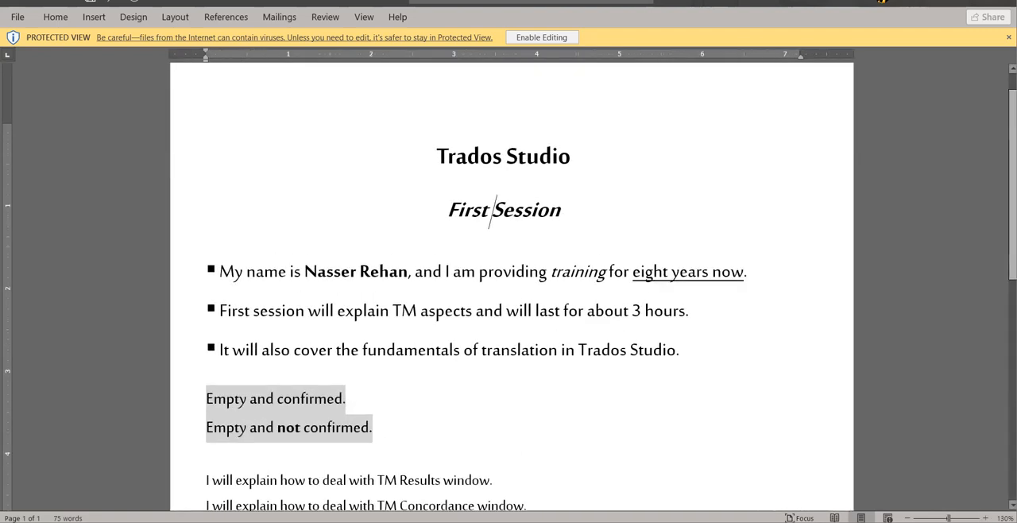
{"action": "double_click", "coordinate": [507, 151]}
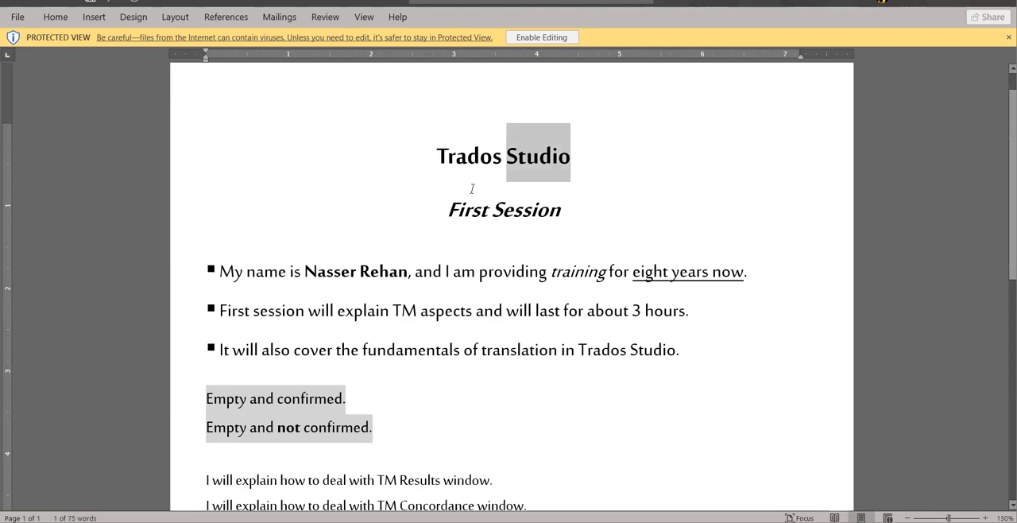
{"action": "double_click", "coordinate": [471, 191]}
{"action": "left_click", "coordinate": [379, 262]}
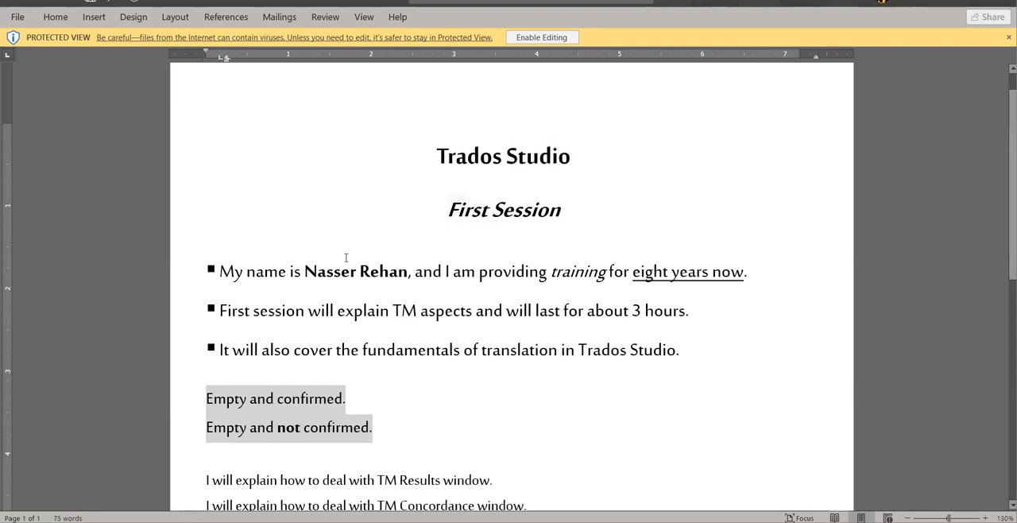
{"action": "double_click", "coordinate": [345, 257]}
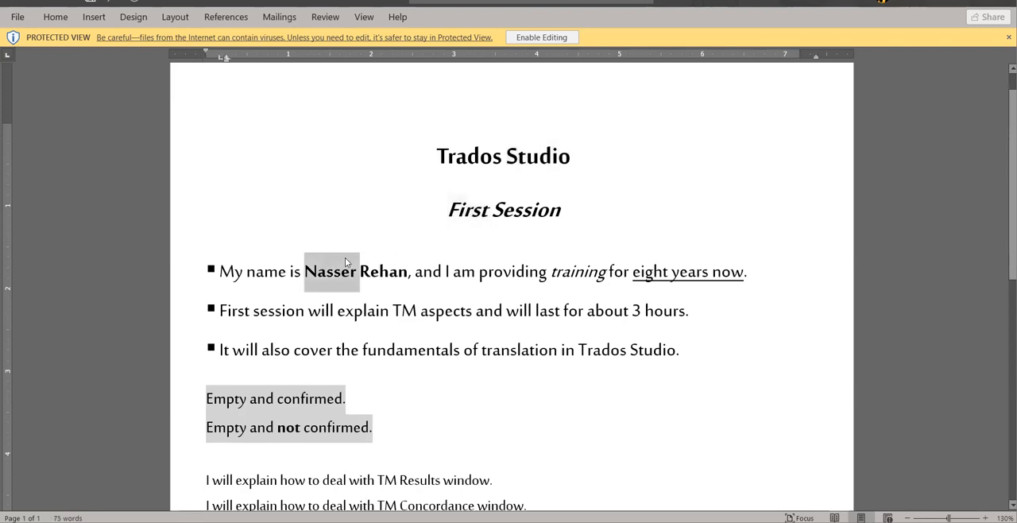
{"action": "double_click", "coordinate": [253, 397]}
{"action": "double_click", "coordinate": [270, 438]}
{"action": "left_click", "coordinate": [277, 480]}
{"action": "key", "text": "Down"}
{"action": "key", "text": "Down"}
{"action": "key", "text": "Up"}
{"action": "key", "text": "Up"}
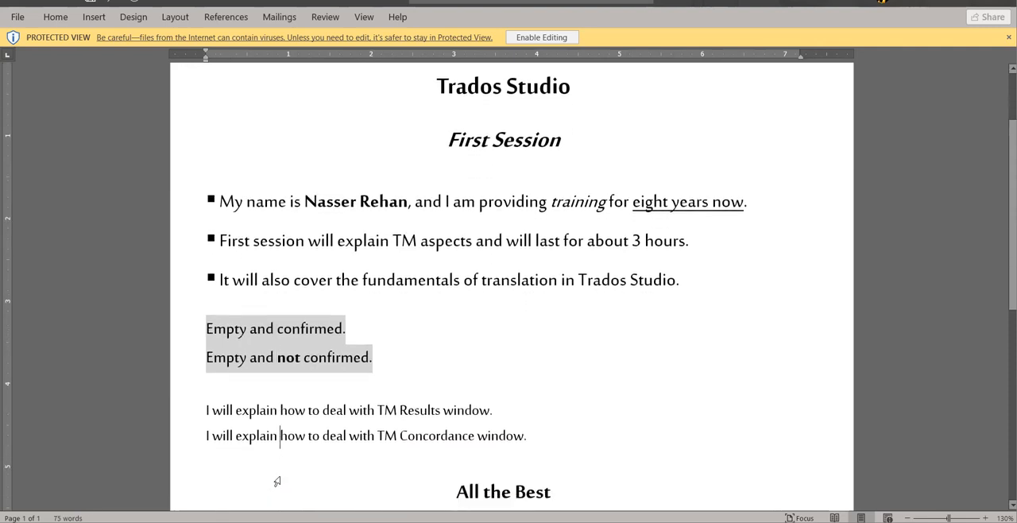
{"action": "key", "text": "Down"}
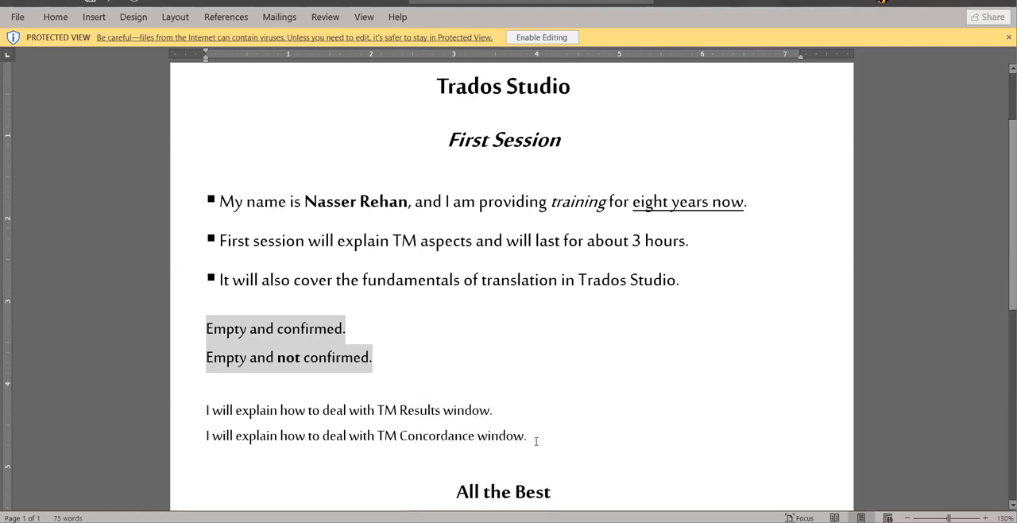
Close the Word demo document and return to its folder in File Explorer.
{"action": "mouse_move", "coordinate": [480, 521]}
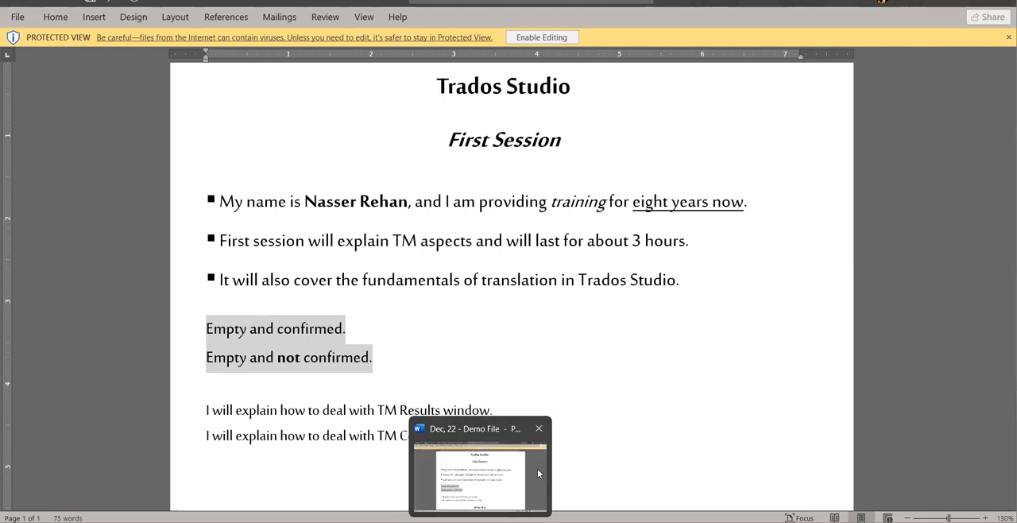
{"action": "left_click", "coordinate": [538, 431]}
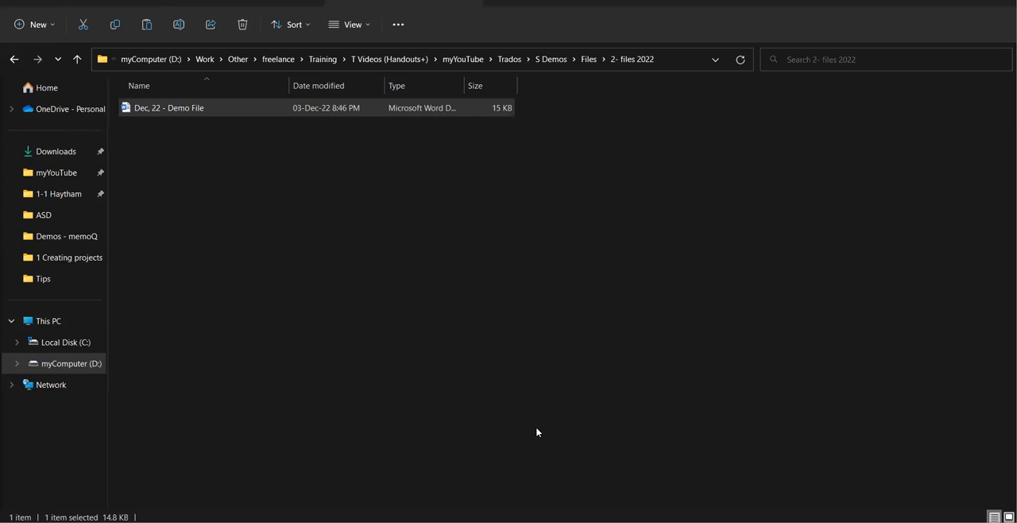
{"action": "left_click", "coordinate": [242, 238]}
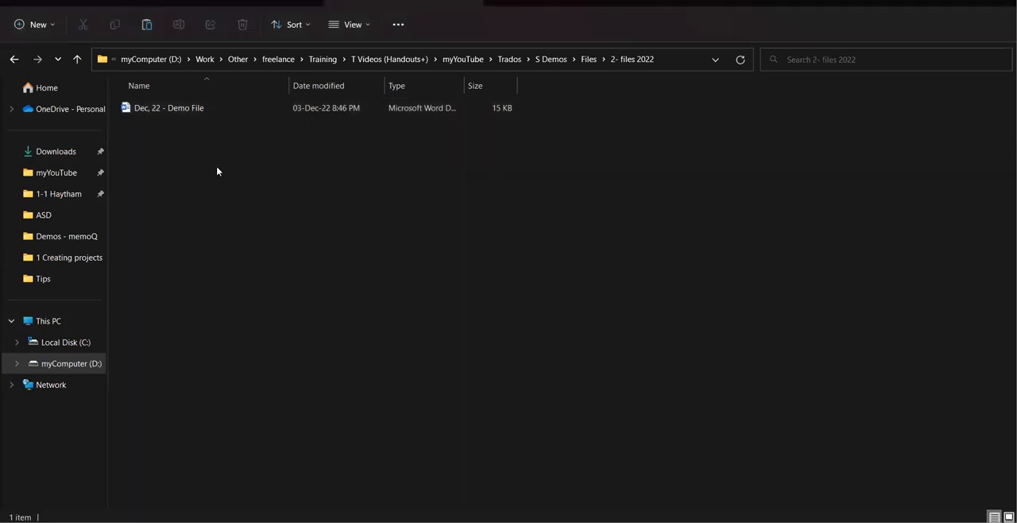
Send "Dec, 22 - Demo File" to Trados Studio for translation and switch to the Trados Studio window.
{"action": "left_click", "coordinate": [174, 115]}
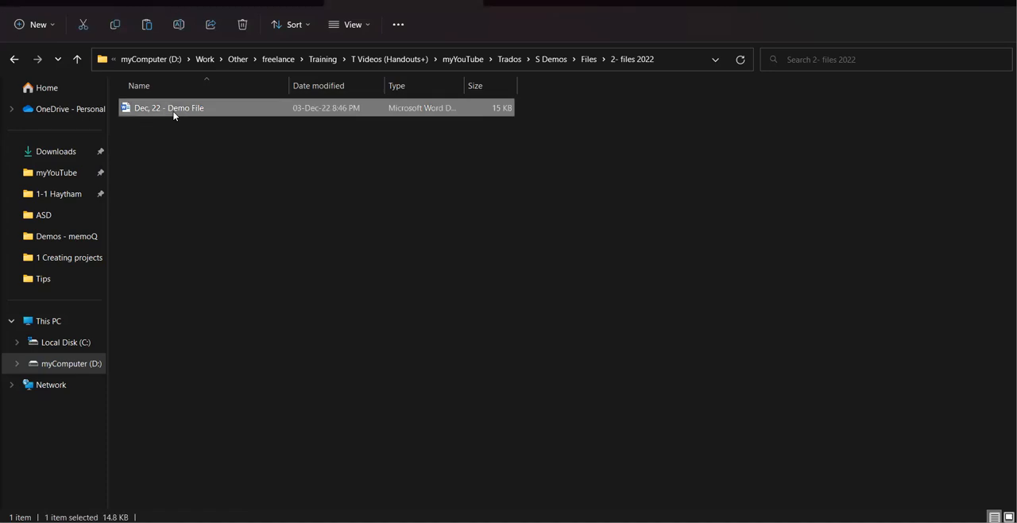
{"action": "double_click", "coordinate": [173, 112]}
{"action": "right_click", "coordinate": [174, 113]}
{"action": "key", "text": "Down"}
{"action": "key", "text": "Down"}
{"action": "key", "text": "Down"}
{"action": "key", "text": "Down"}
{"action": "key", "text": "Down"}
{"action": "key", "text": "Down"}
{"action": "key", "text": "Down"}
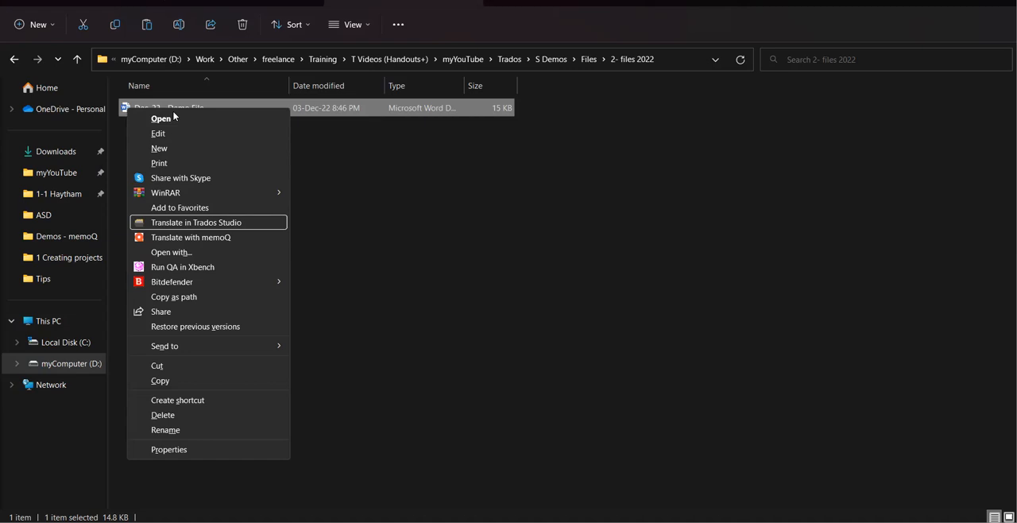
{"action": "key", "text": "Return"}
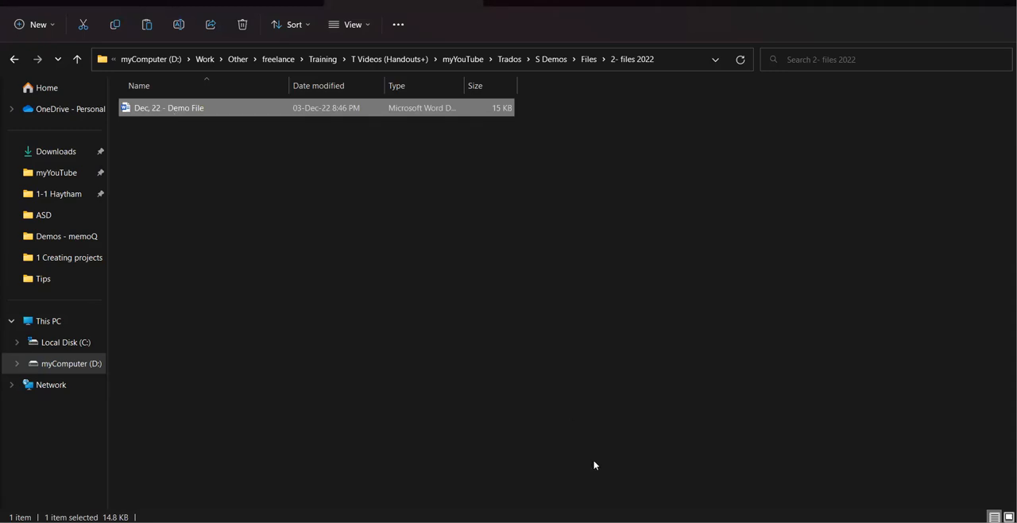
{"action": "left_click", "coordinate": [597, 522]}
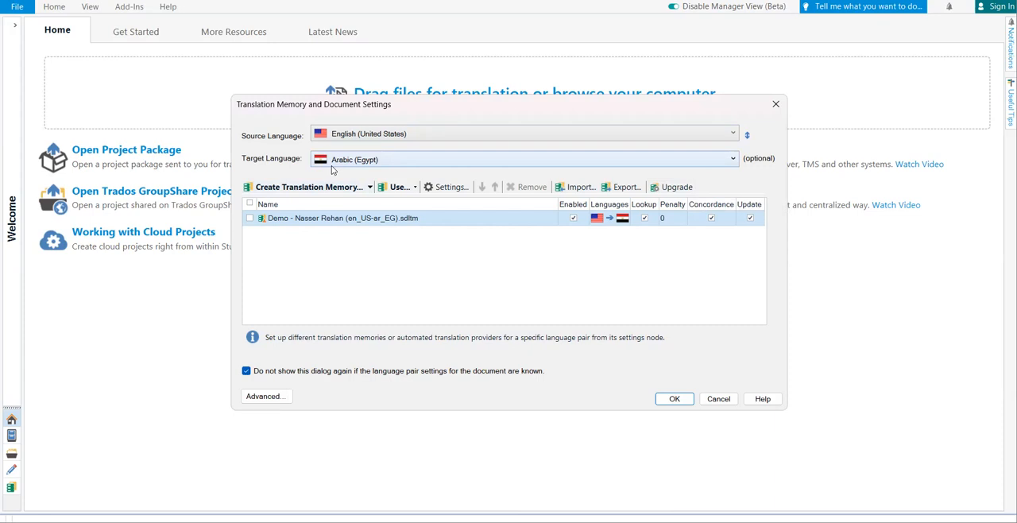
Look through the available source languages in the translation memory and document settings.
{"action": "left_click", "coordinate": [733, 135]}
{"action": "left_click", "coordinate": [733, 135]}
{"action": "left_click", "coordinate": [733, 135]}
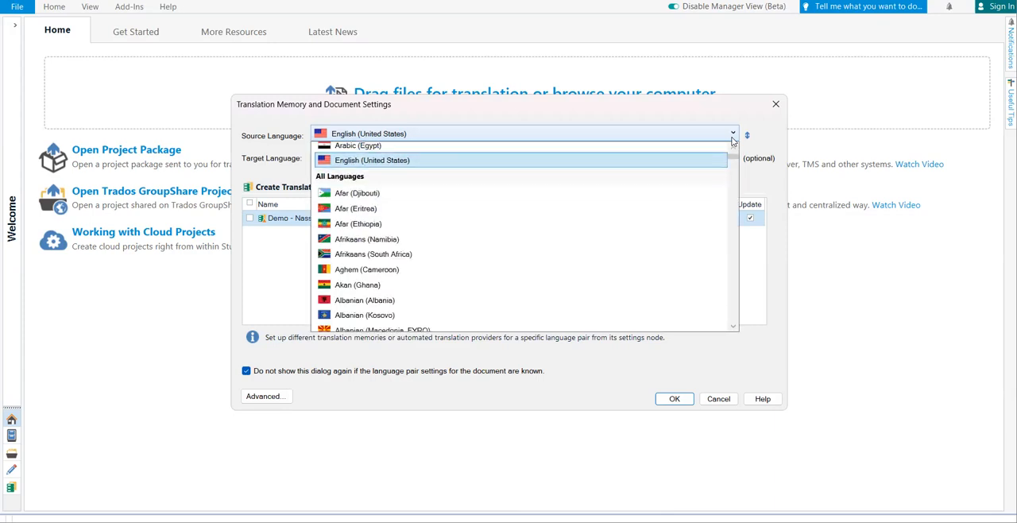
{"action": "left_click", "coordinate": [732, 137]}
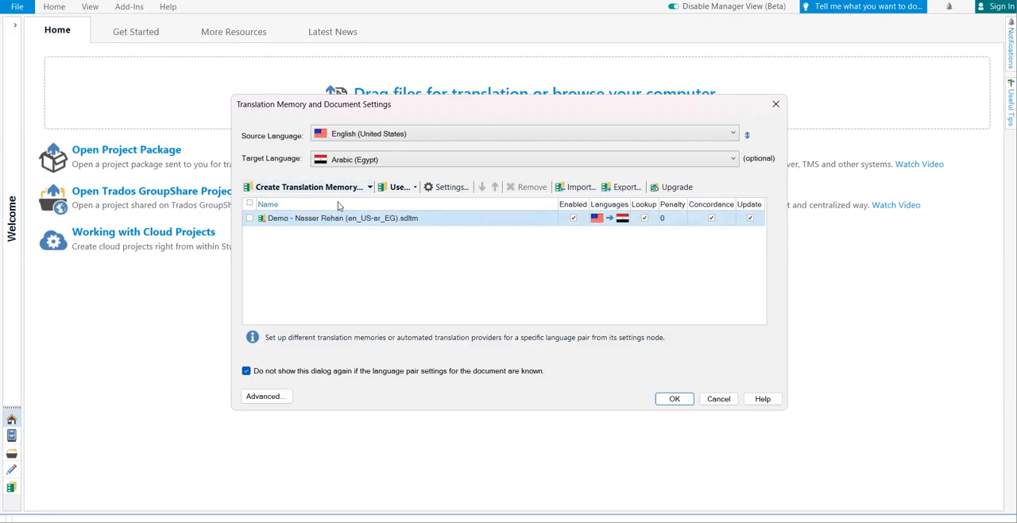
Start a new translation memory for the document and name it "Training (US-EG)".
{"action": "left_click", "coordinate": [315, 189]}
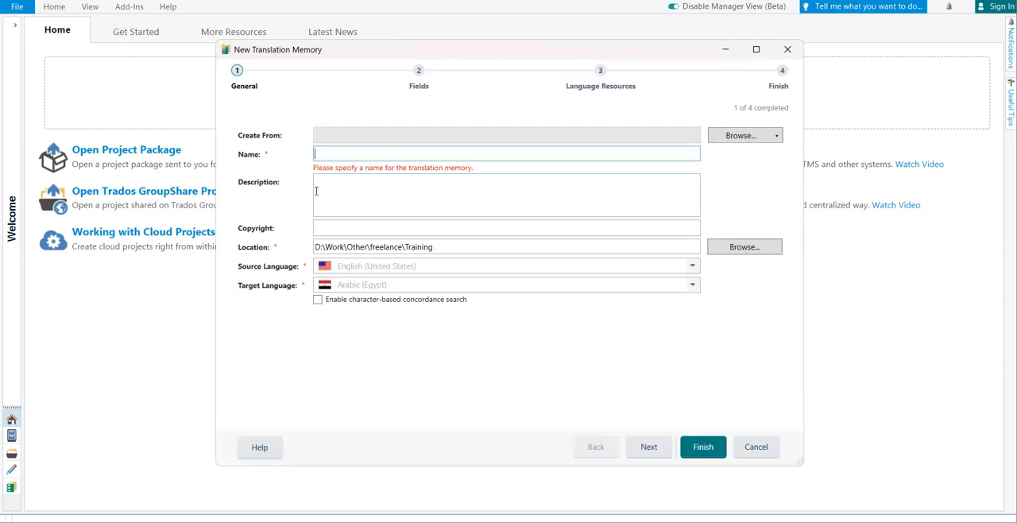
{"action": "left_click", "coordinate": [385, 249]}
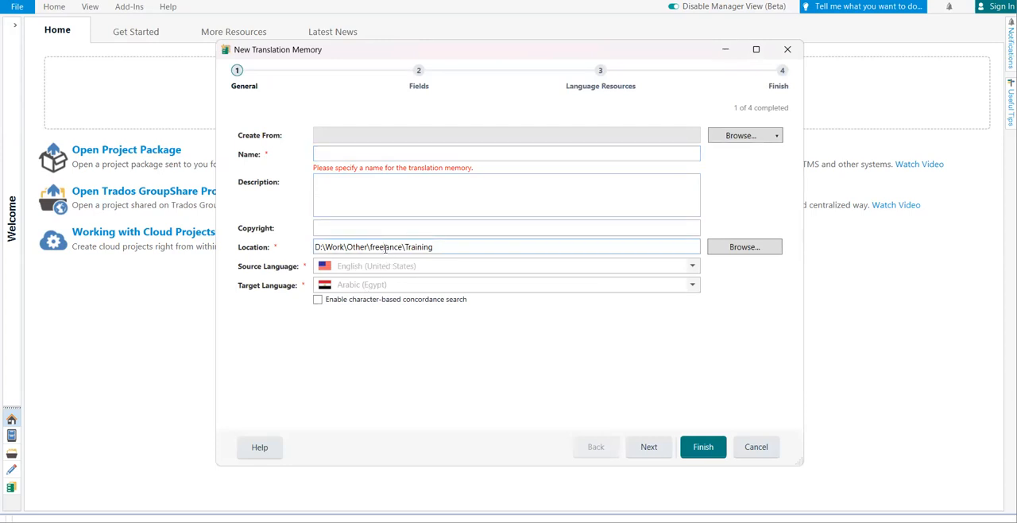
{"action": "left_click", "coordinate": [324, 153]}
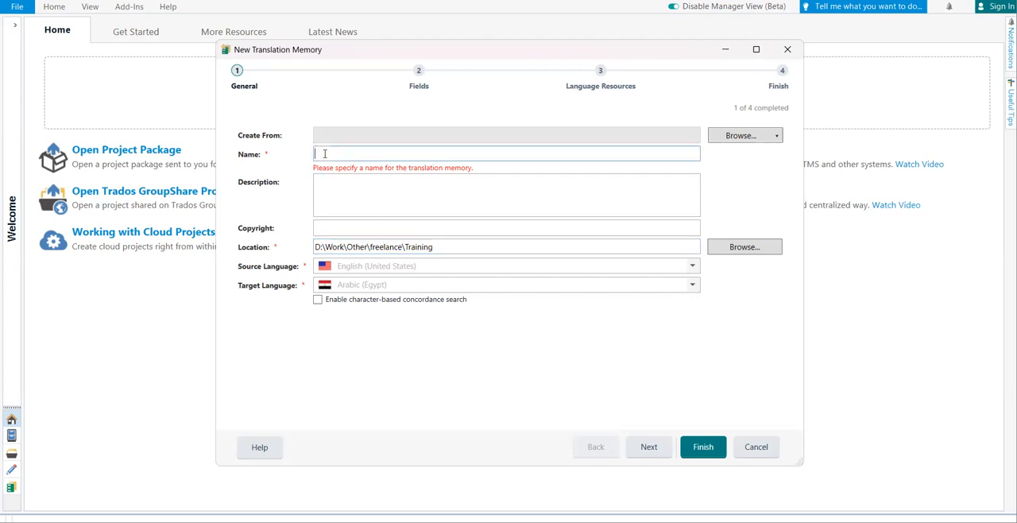
{"action": "type", "text": "Trainin"}
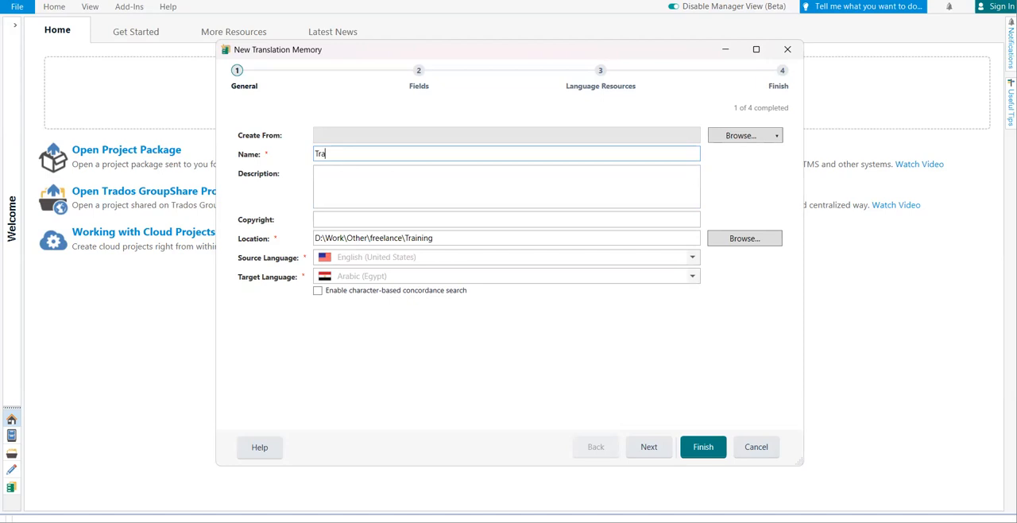
{"action": "type", "text": "g ("}
{"action": "type", "text": "US-EG)"}
Start choosing the translation memory's location and open the "Translation Memories" folder under "S Demos" in File Explorer.
{"action": "left_click", "coordinate": [727, 246]}
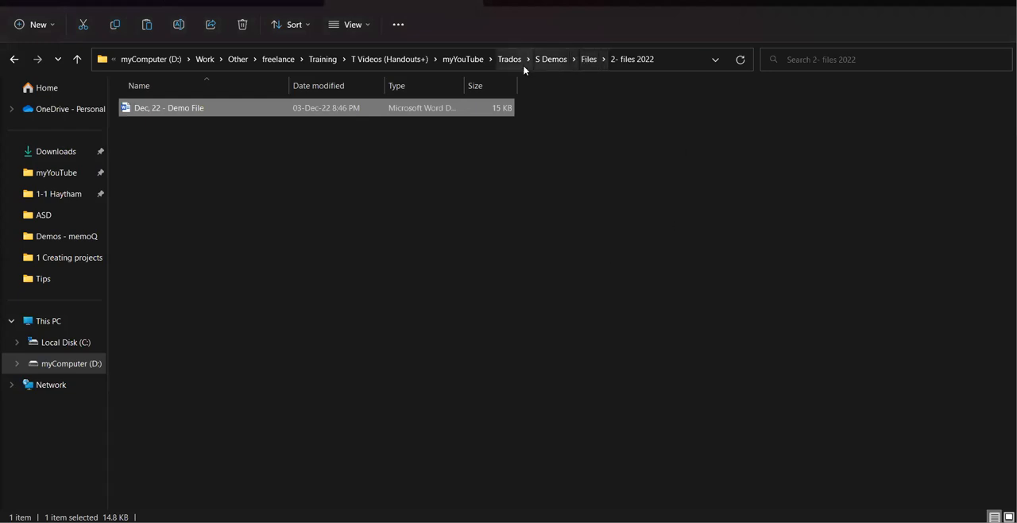
{"action": "left_click", "coordinate": [588, 61]}
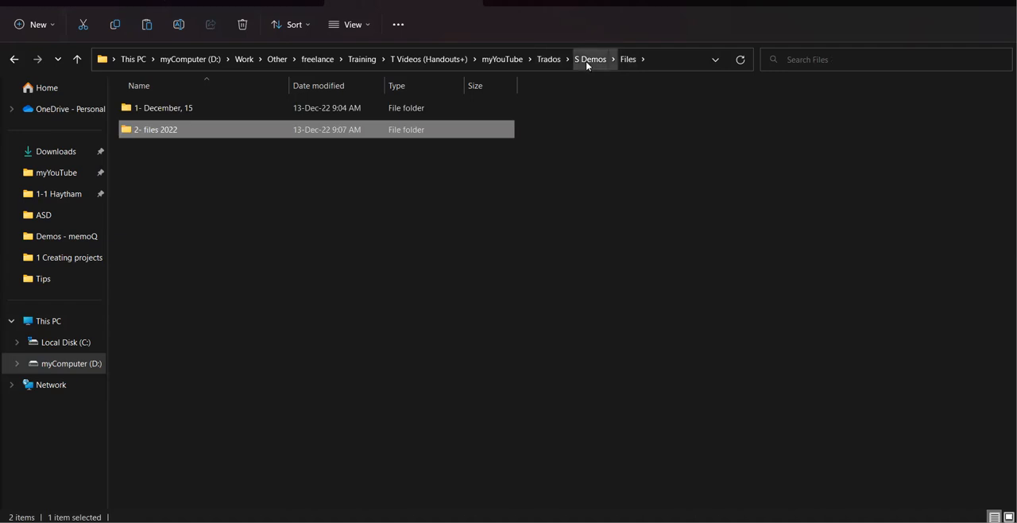
{"action": "left_click", "coordinate": [590, 60]}
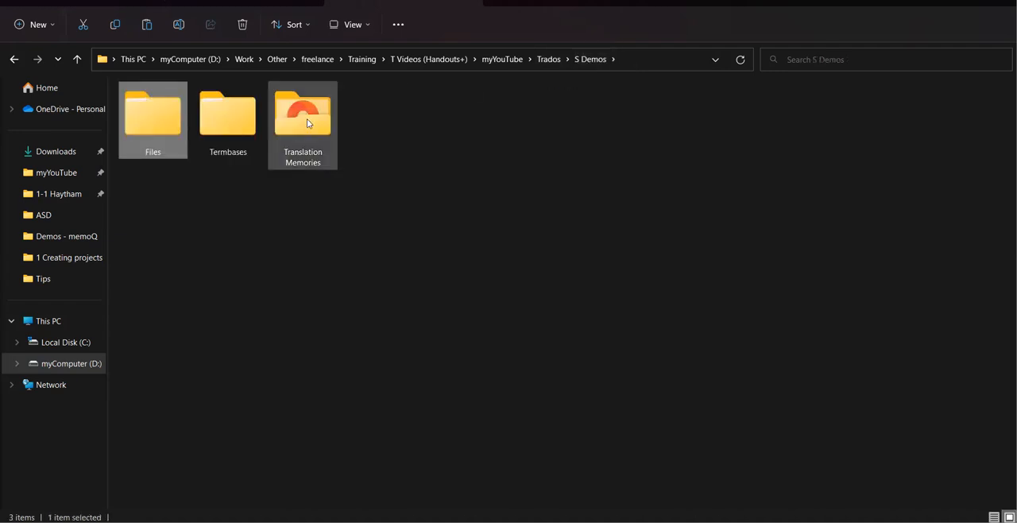
{"action": "double_click", "coordinate": [307, 118]}
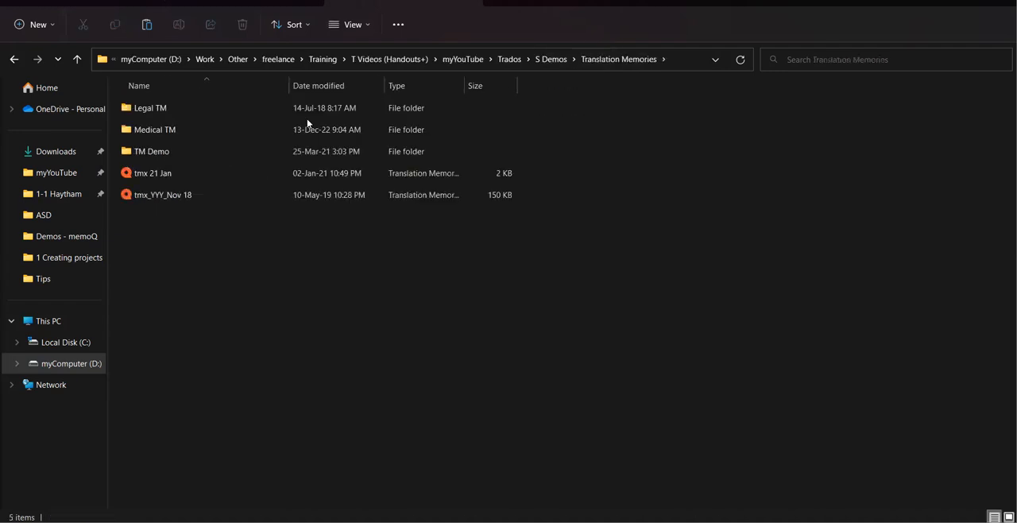
Create a new folder named "12 Dec Demo TM" in the Translation Memories folder.
{"action": "left_click", "coordinate": [35, 24]}
{"action": "left_click", "coordinate": [53, 57]}
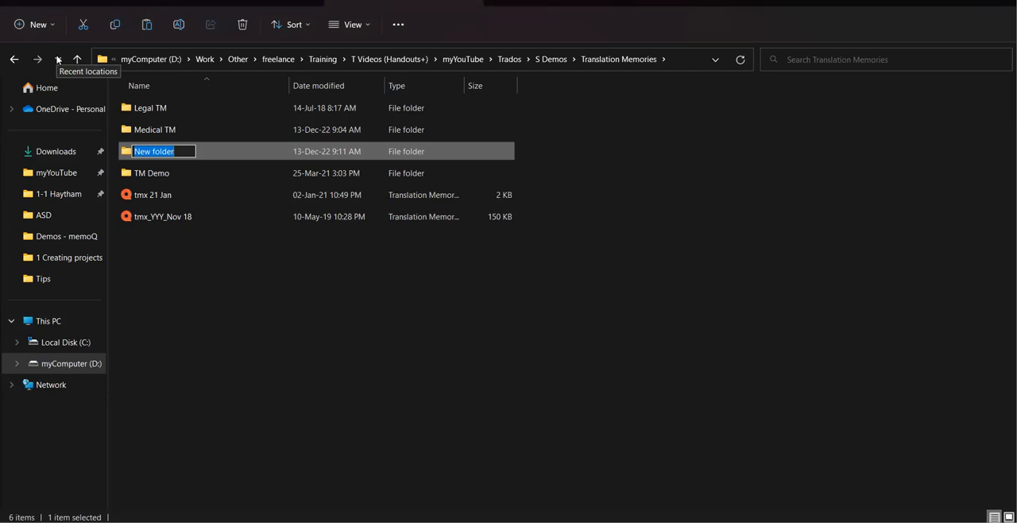
{"action": "type", "text": "12 "}
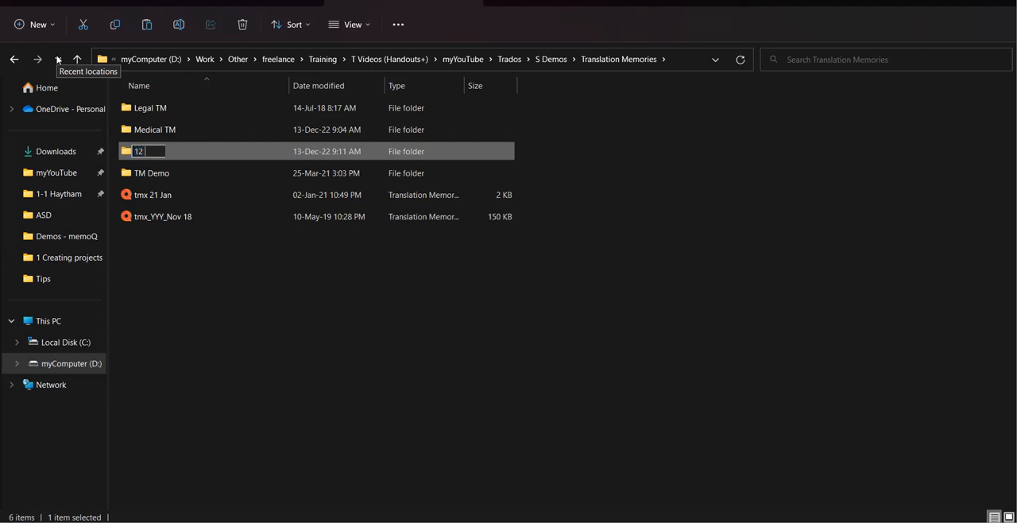
{"action": "type", "text": "Dec Den="}
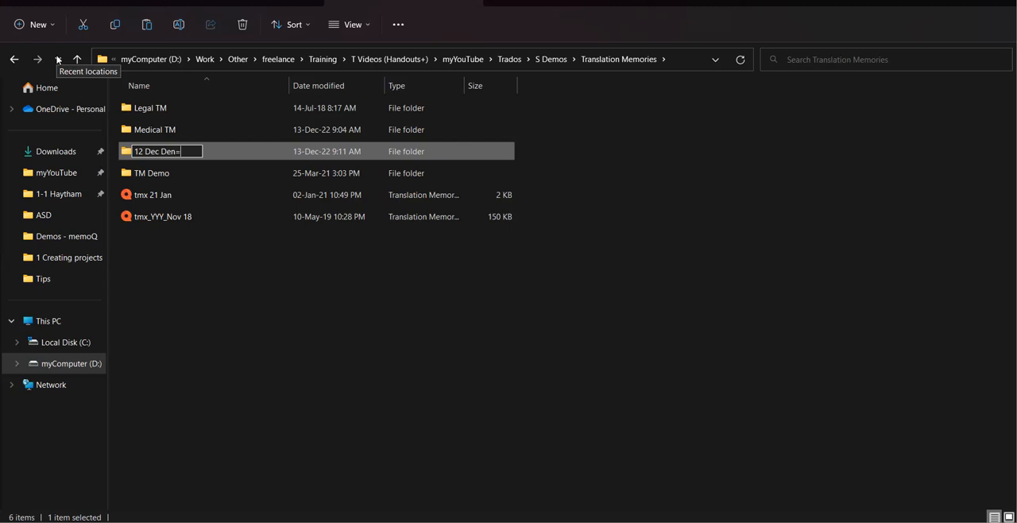
{"action": "key", "text": "BackSpace"}
{"action": "key", "text": "BackSpace"}
{"action": "type", "text": "nm"}
{"action": "key", "text": "BackSpace"}
{"action": "key", "text": "BackSpace"}
{"action": "type", "text": "mo TM"}
{"action": "key", "text": "Return"}
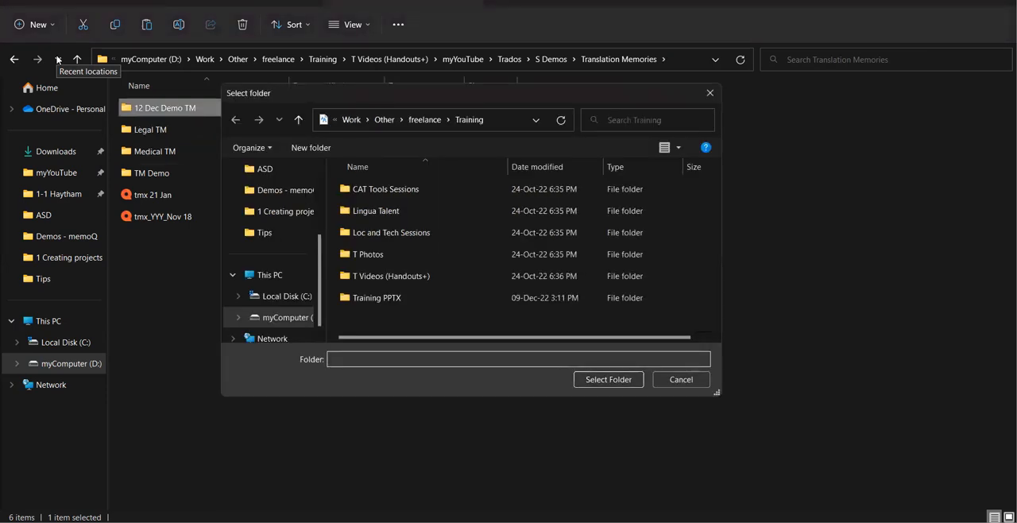
Copy the translation memory's name "Training (US-EG)" in Trados Studio and return to the Translation Memories folder in File Explorer.
{"action": "left_click", "coordinate": [57, 61]}
{"action": "left_click", "coordinate": [537, 520]}
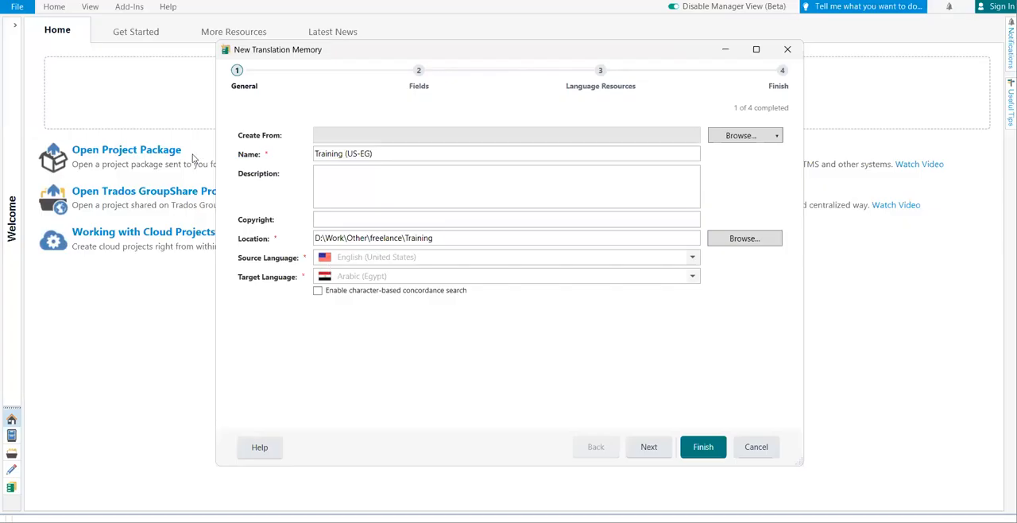
{"action": "left_click", "coordinate": [612, 464]}
{"action": "left_click", "coordinate": [454, 158]}
{"action": "key", "text": "ctrl+a"}
{"action": "key", "text": "ctrl+c"}
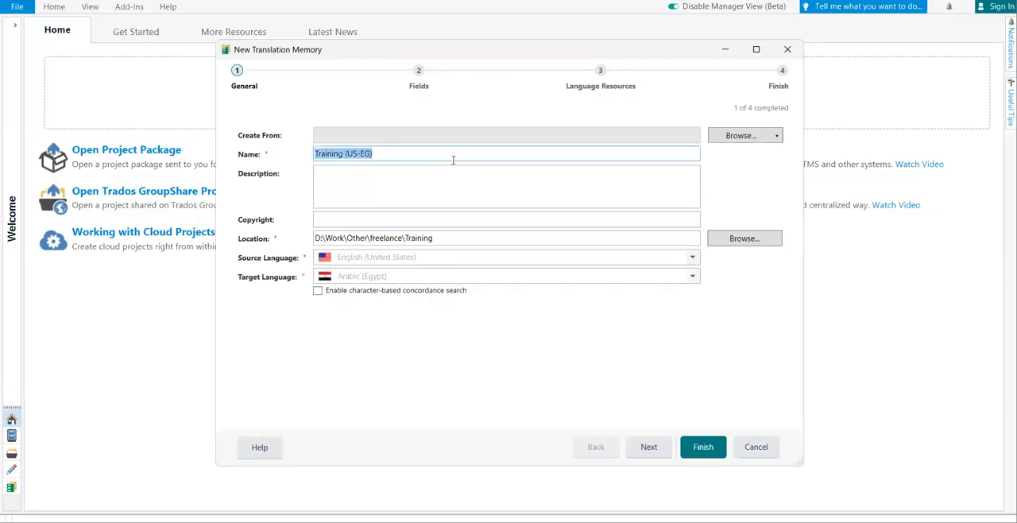
{"action": "mouse_move", "coordinate": [508, 520]}
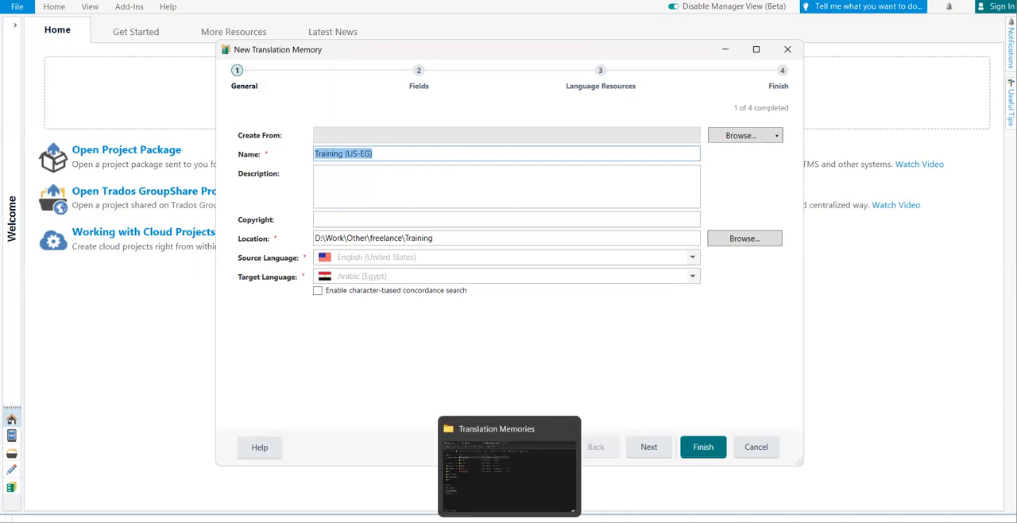
{"action": "left_click", "coordinate": [504, 475]}
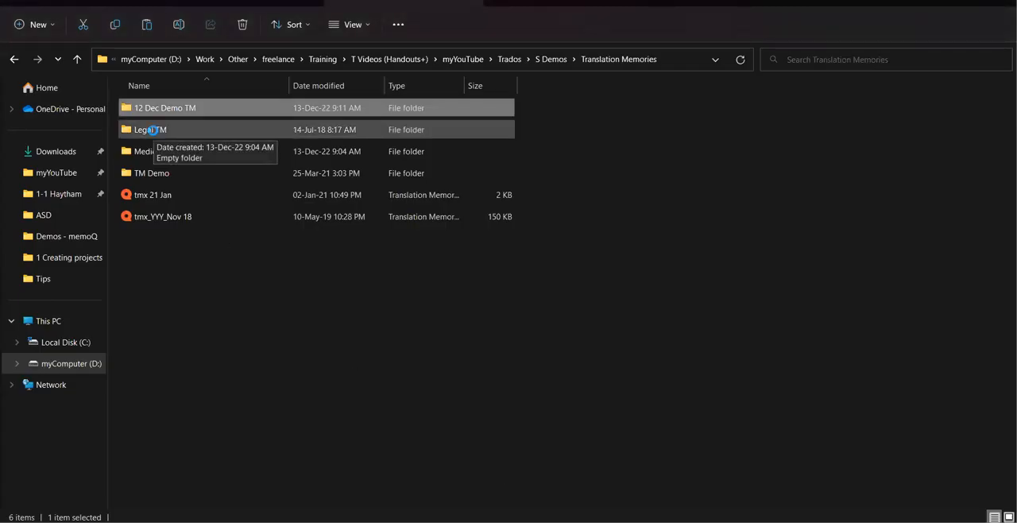
Rename the "12 Dec Demo TM" folder to "Training (US-EG)" and open it.
{"action": "key", "text": "shift+F10"}
{"action": "key", "text": "Up"}
{"action": "key", "text": "Up"}
{"action": "key", "text": "Return"}
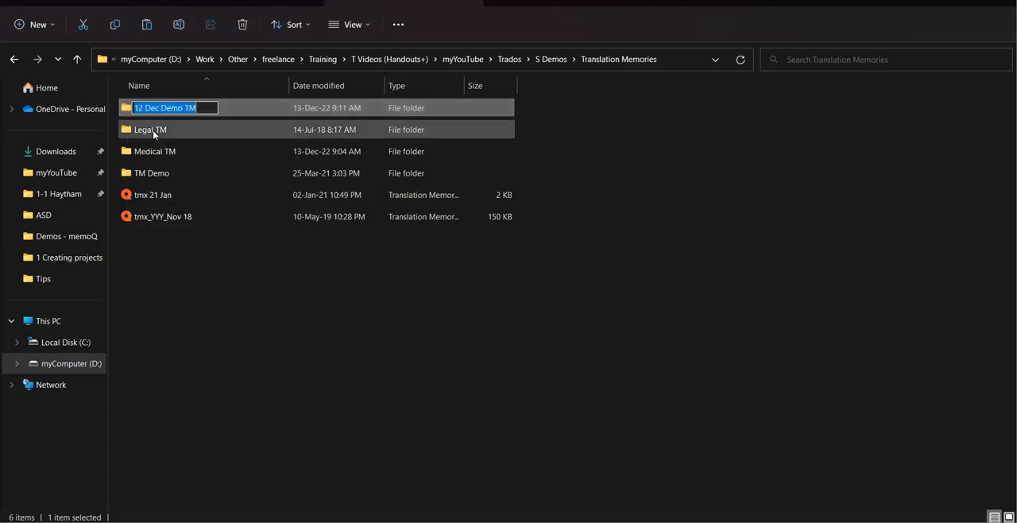
{"action": "key", "text": "ctrl+v"}
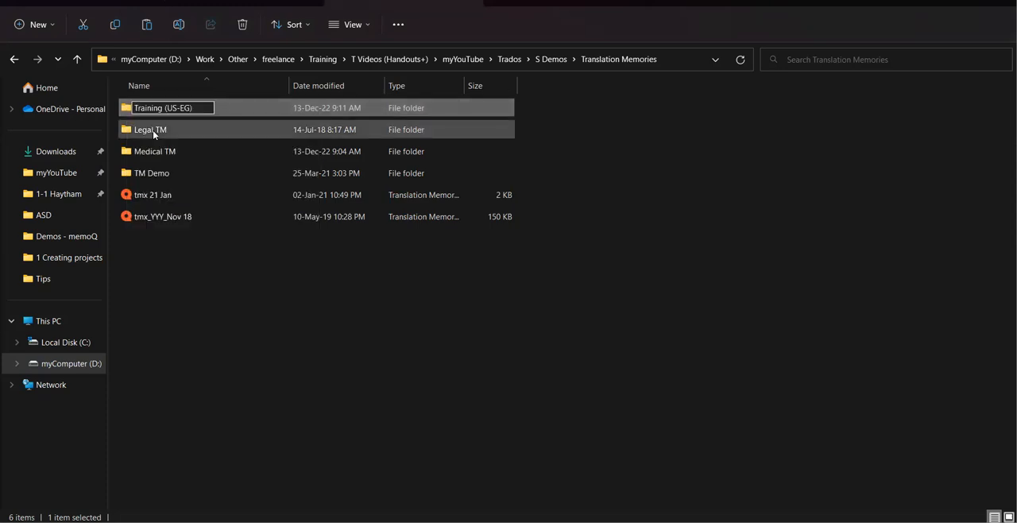
{"action": "key", "text": "Return"}
{"action": "key", "text": "Return"}
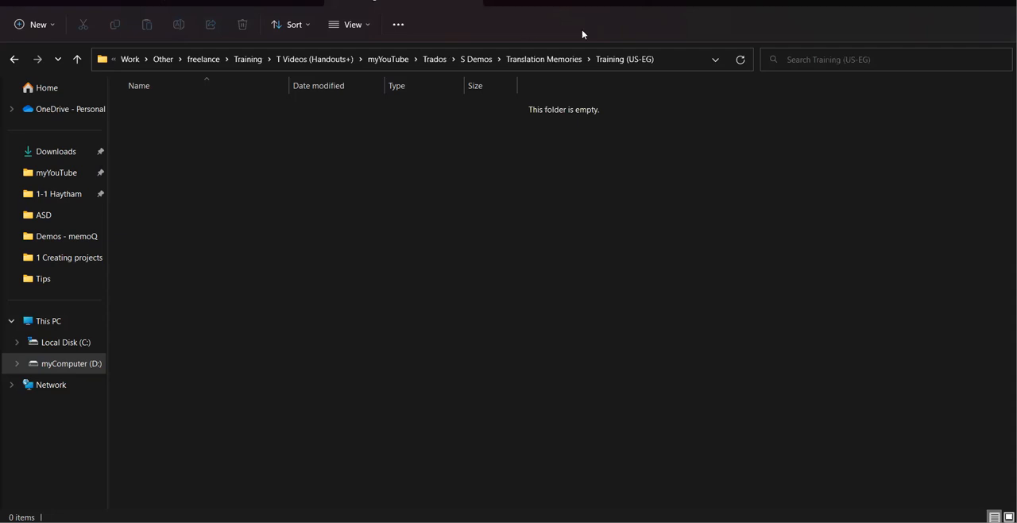
Set the translation memory's location in Trados Studio to the "Training (US-EG)" folder's copied path and finish creating the memory.
{"action": "left_click", "coordinate": [679, 64]}
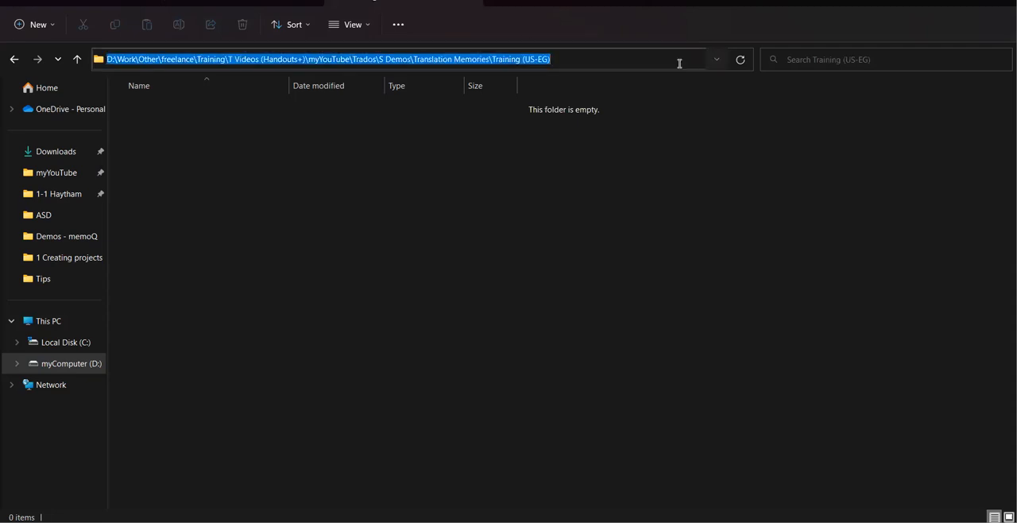
{"action": "key", "text": "alt+Tab"}
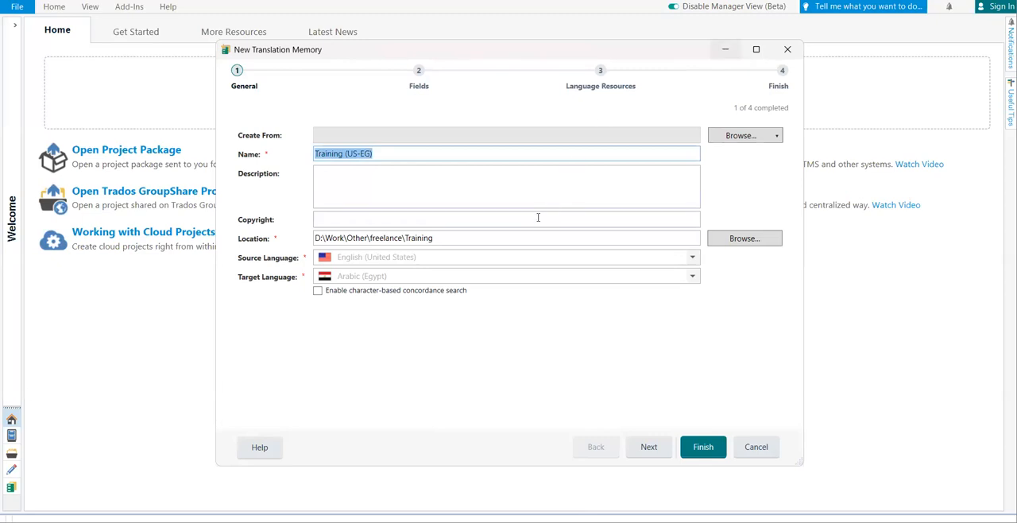
{"action": "left_click", "coordinate": [524, 236]}
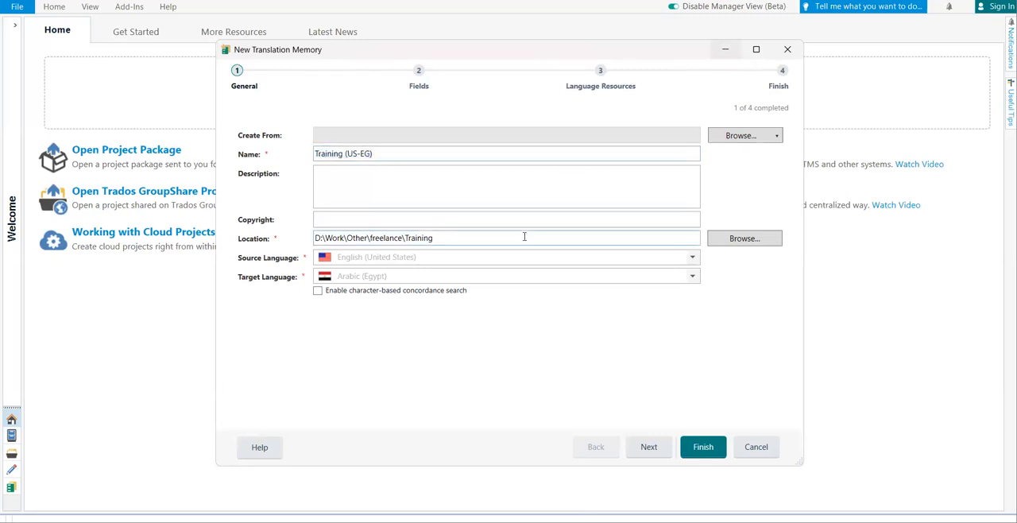
{"action": "key", "text": "ctrl+a"}
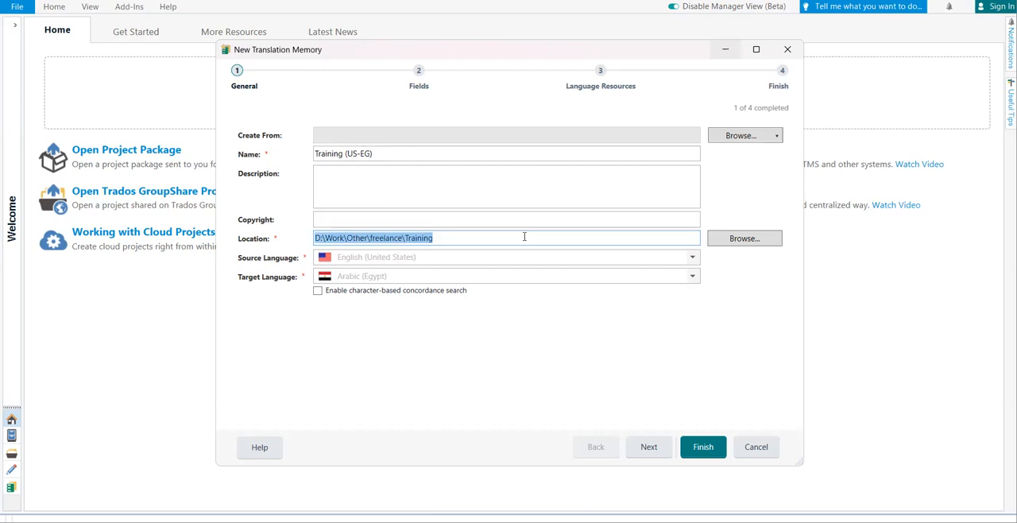
{"action": "key", "text": "BackSpace"}
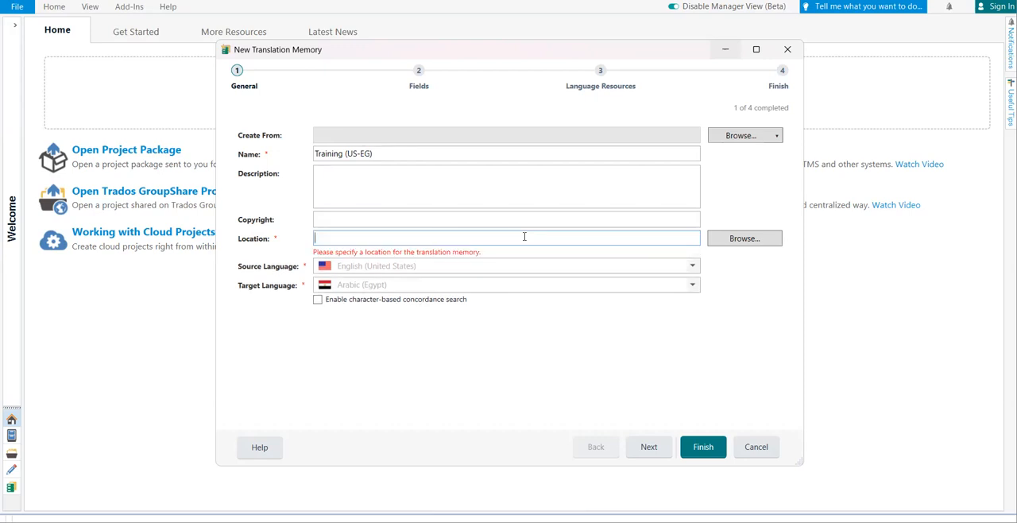
{"action": "key", "text": "ctrl+v"}
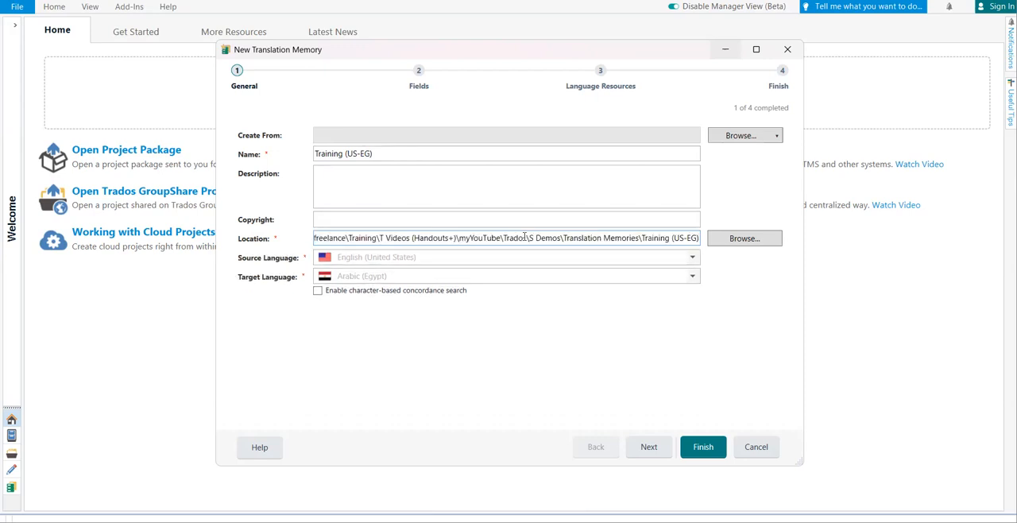
{"action": "left_click", "coordinate": [705, 446]}
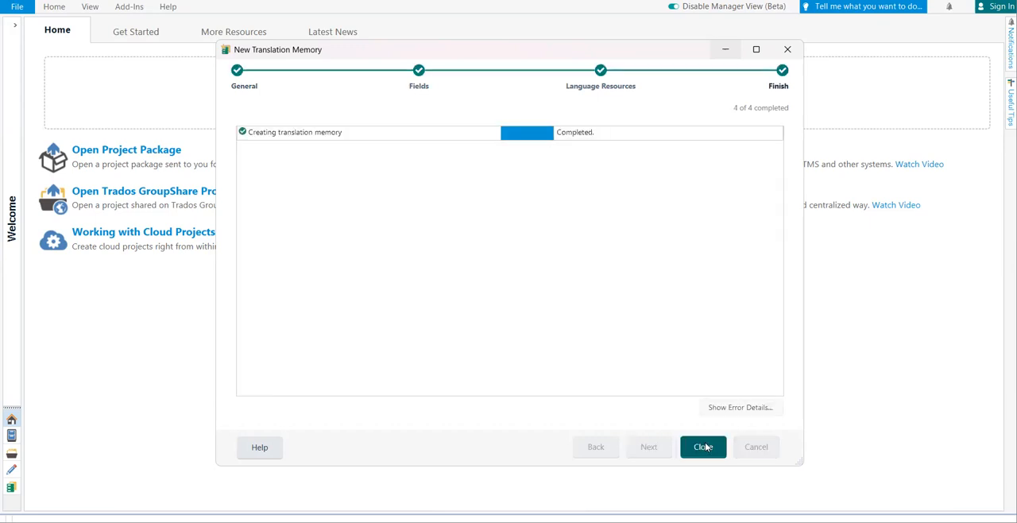
{"action": "left_click", "coordinate": [703, 446]}
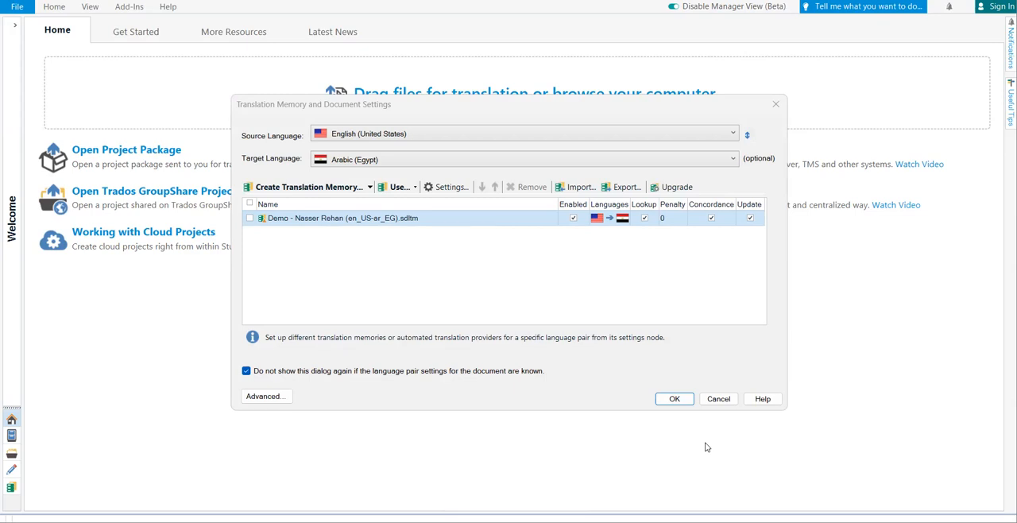
{"action": "mouse_move", "coordinate": [597, 522]}
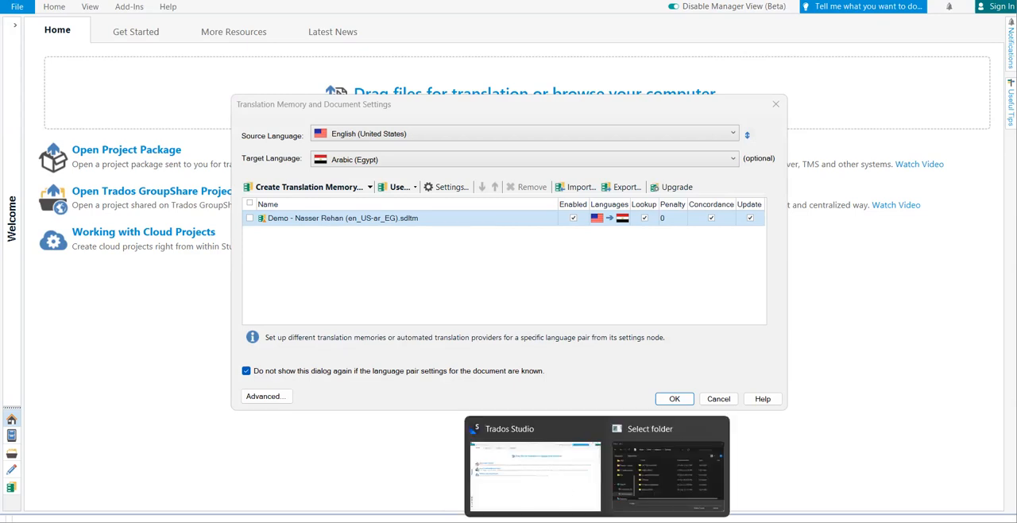
{"action": "left_click", "coordinate": [565, 502]}
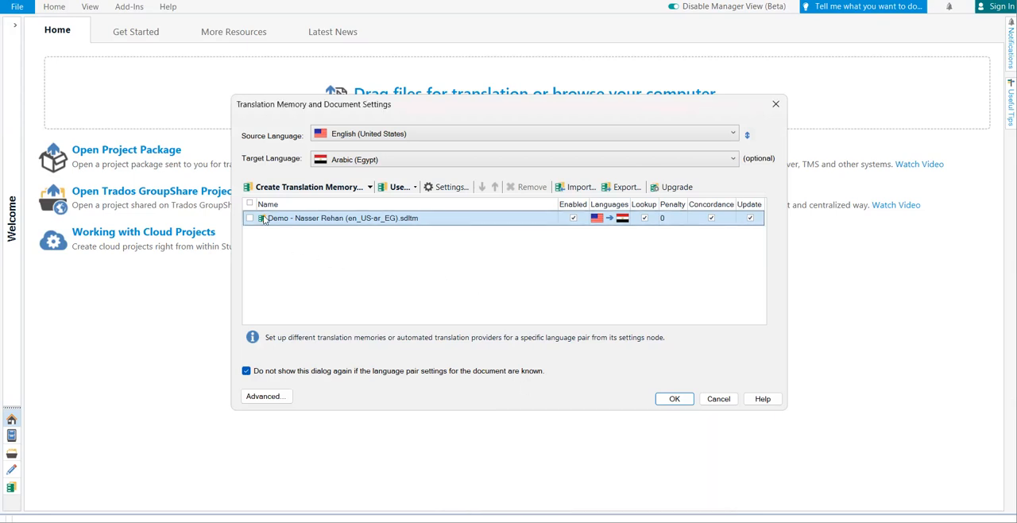
{"action": "left_click", "coordinate": [288, 191]}
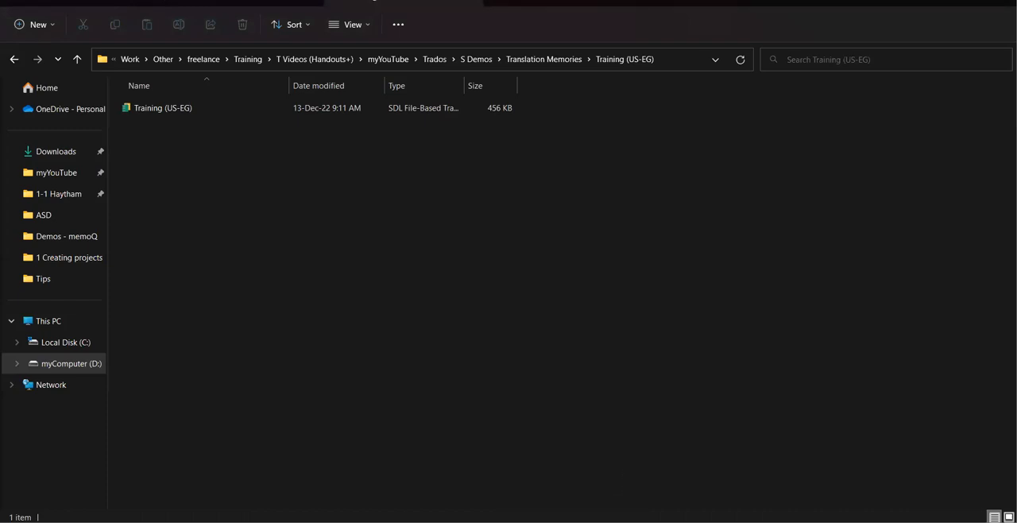
{"action": "left_click", "coordinate": [598, 521]}
{"action": "left_click", "coordinate": [694, 476]}
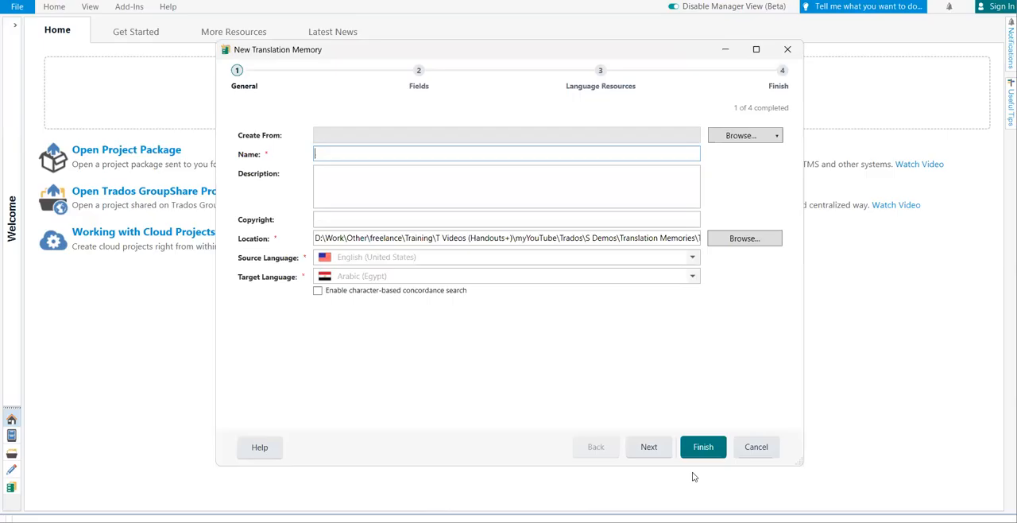
{"action": "left_click", "coordinate": [748, 447]}
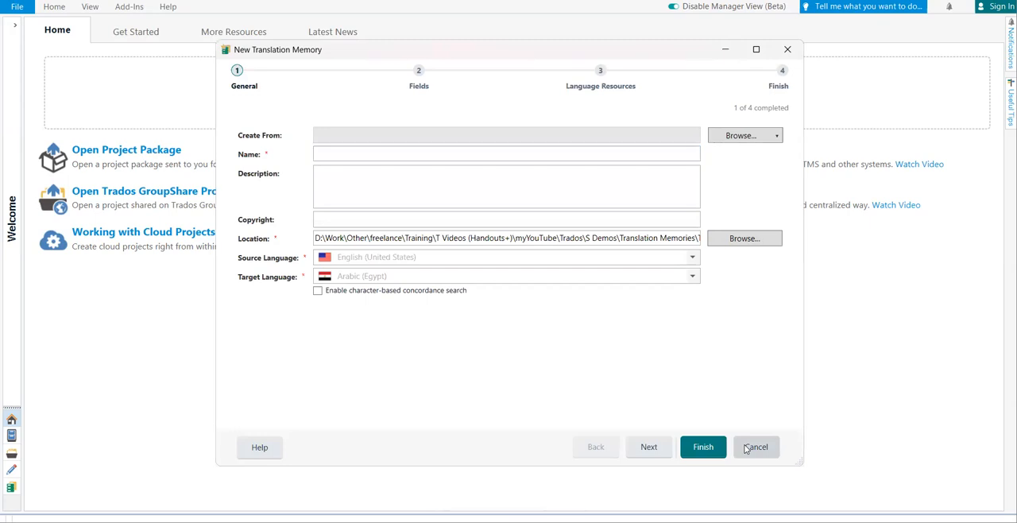
Close the leftover Select folder window and enable Update for the "Training (US-EG).sdltm" translation memory.
{"action": "mouse_move", "coordinate": [598, 521]}
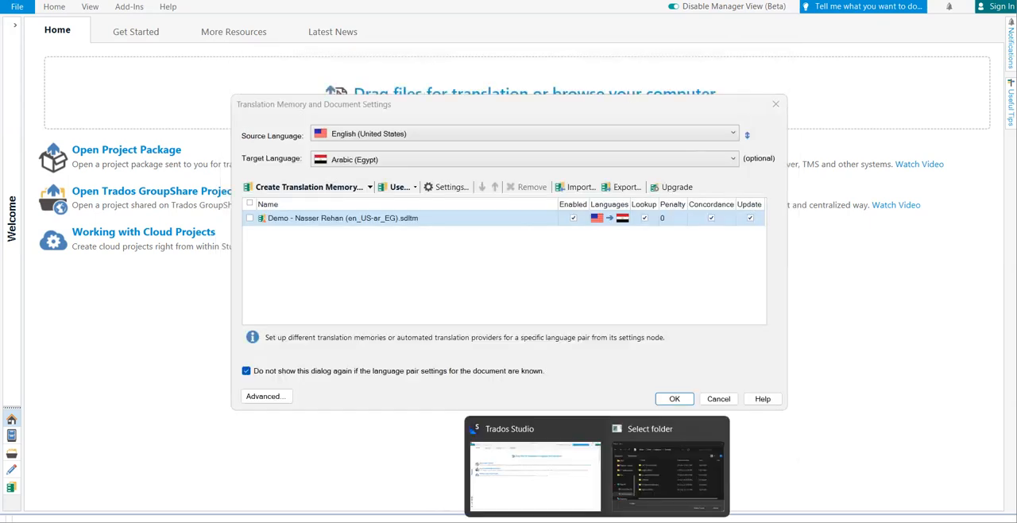
{"action": "left_click", "coordinate": [716, 430]}
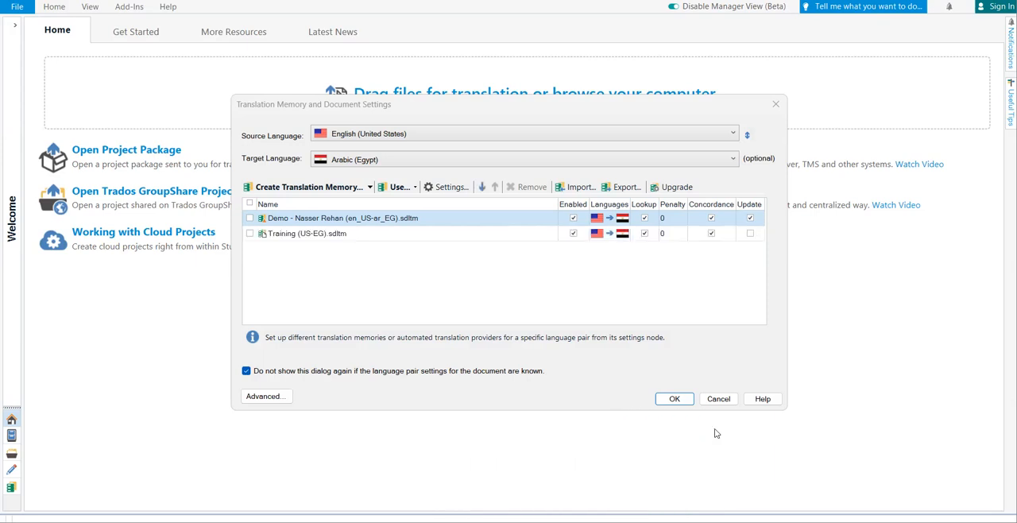
{"action": "left_click", "coordinate": [350, 235]}
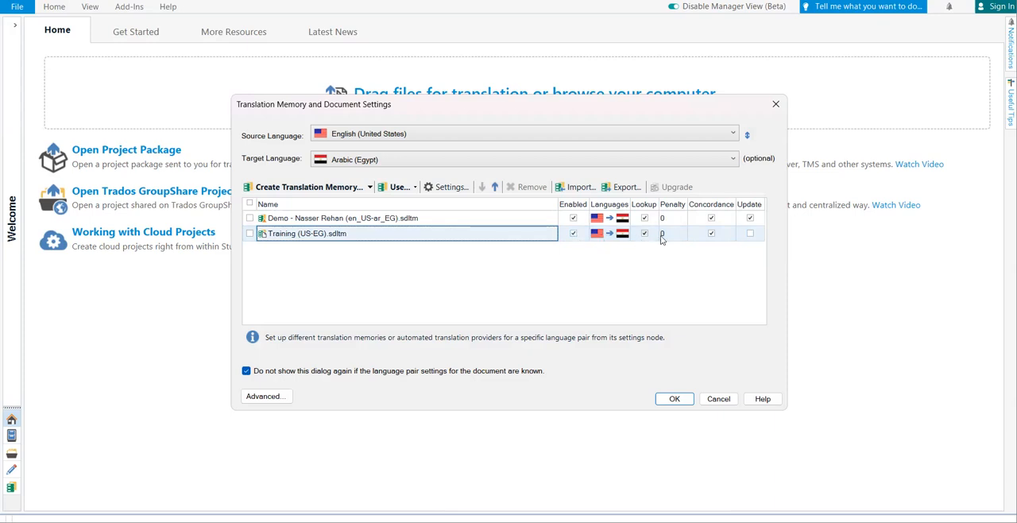
{"action": "left_click", "coordinate": [751, 234]}
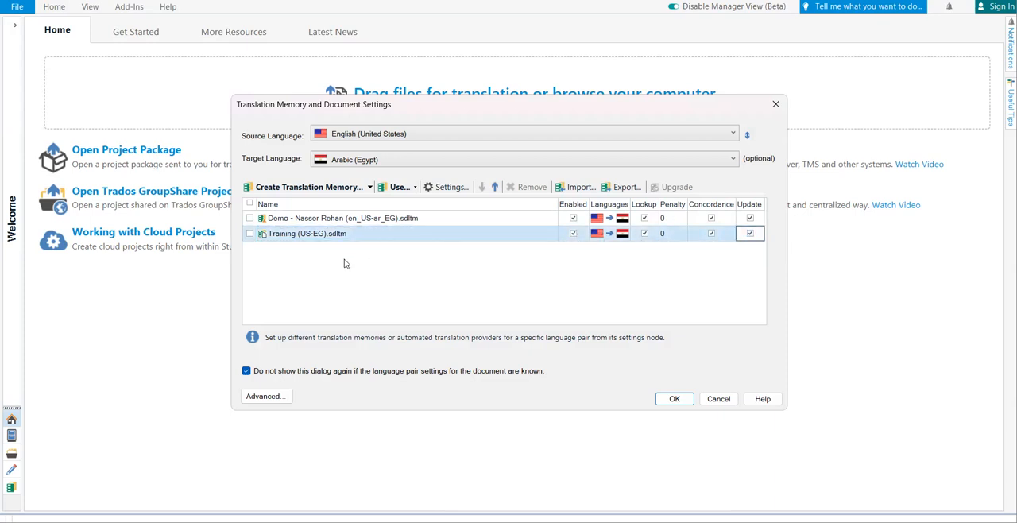
Move "Training (US-EG).sdltm" above the Demo translation memory in the list and select the Demo one.
{"action": "left_click", "coordinate": [442, 236]}
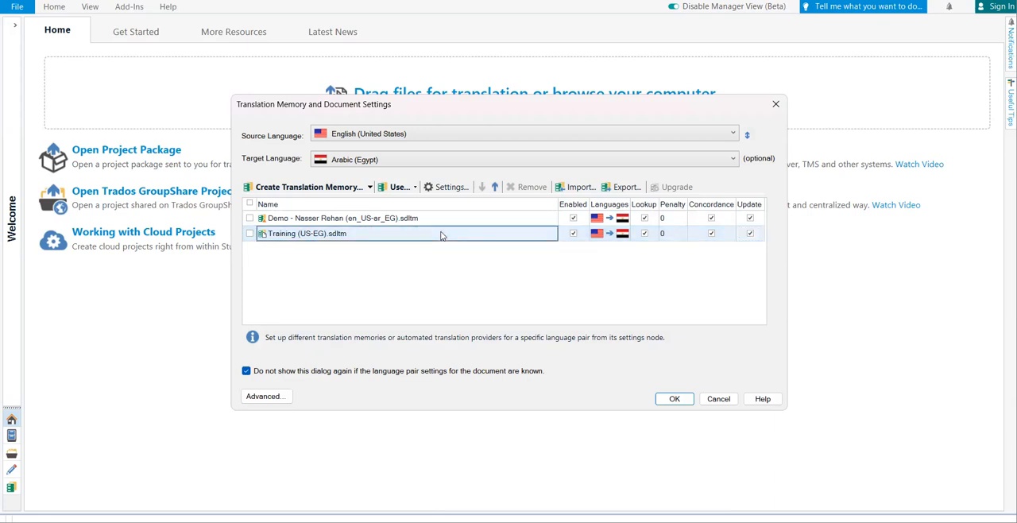
{"action": "left_click", "coordinate": [494, 188]}
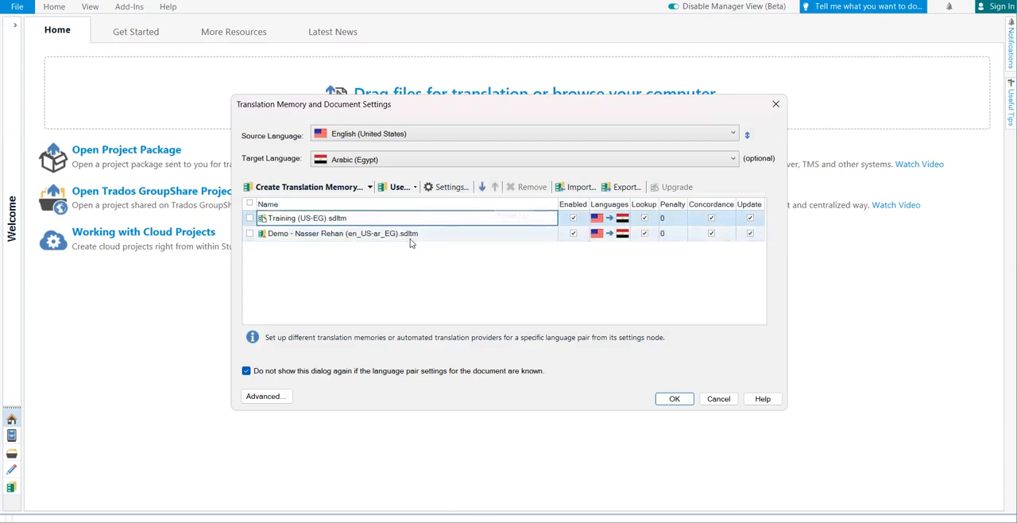
{"action": "left_click", "coordinate": [421, 234]}
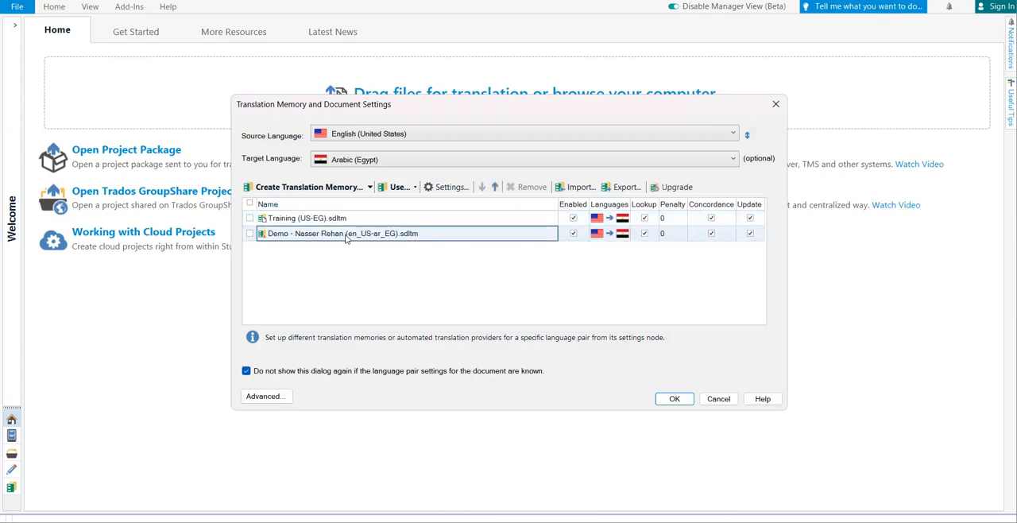
Remove the Demo translation memory from the list and accept the settings to open the document.
{"action": "left_click", "coordinate": [250, 233]}
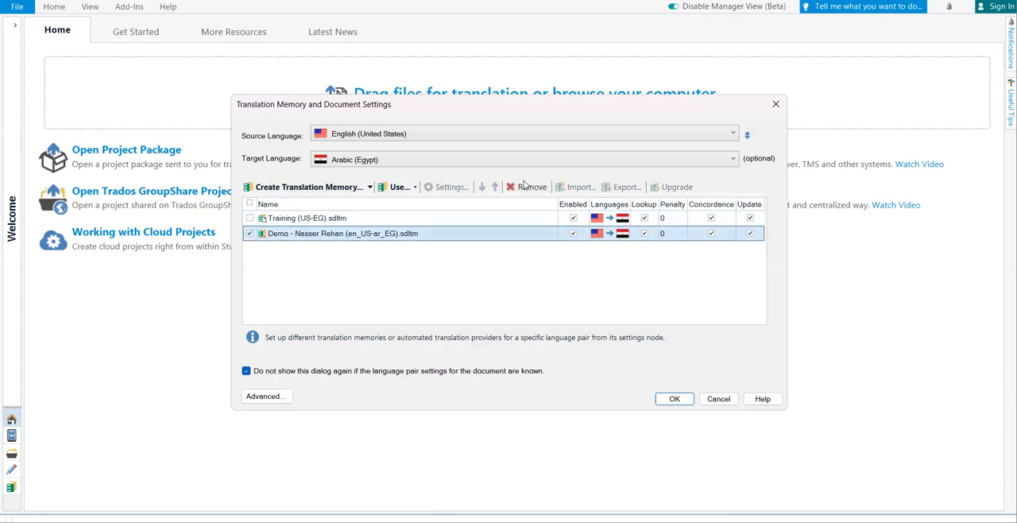
{"action": "left_click", "coordinate": [538, 187]}
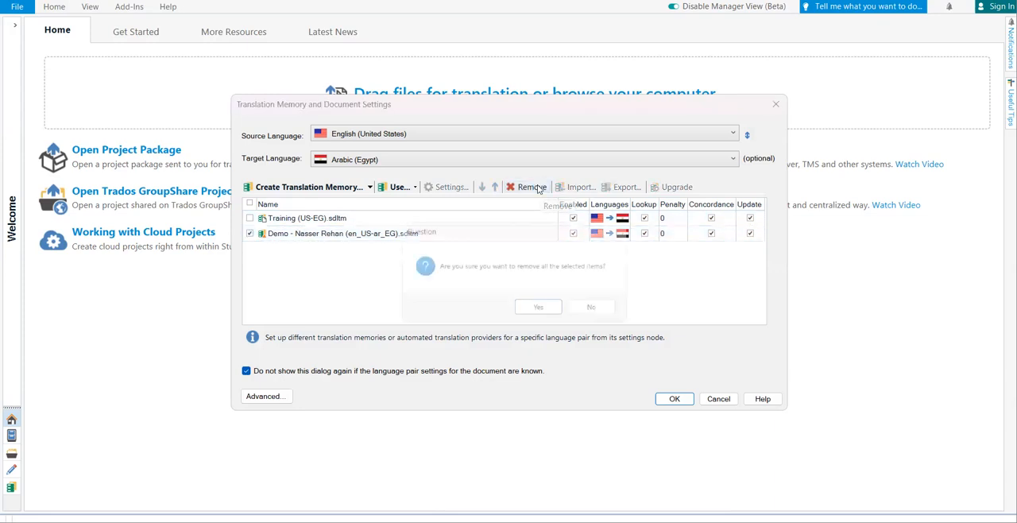
{"action": "left_click", "coordinate": [540, 310]}
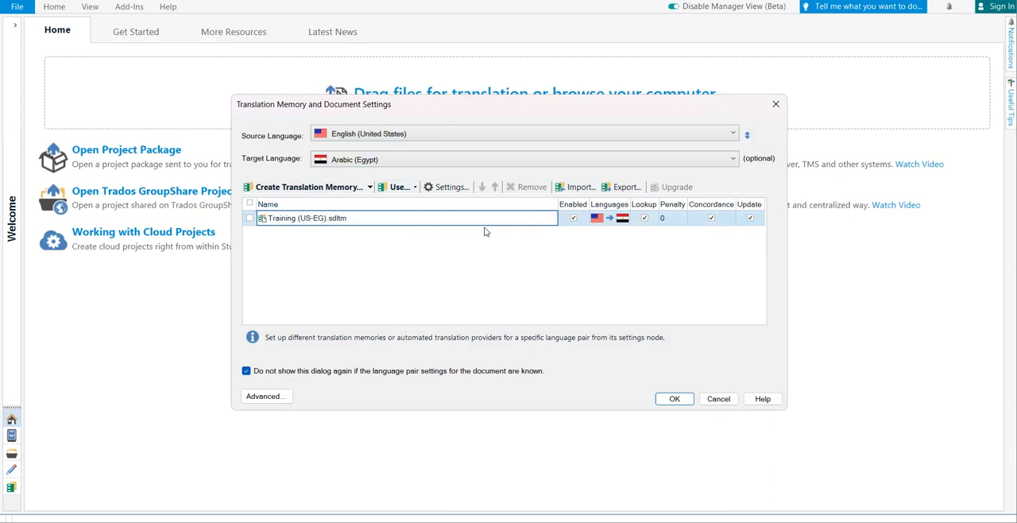
{"action": "left_click", "coordinate": [676, 399]}
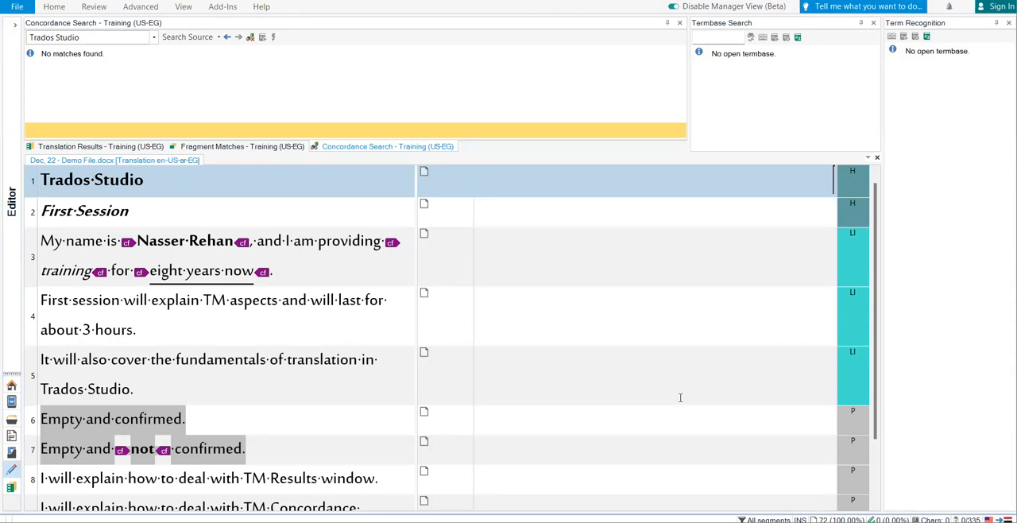
Save the document in the "2- files 2022" folder as the SDL XLIFF file "Dec, 22 - Demo File.docx_en-US_ar-EG".
{"action": "key", "text": "ctrl+s"}
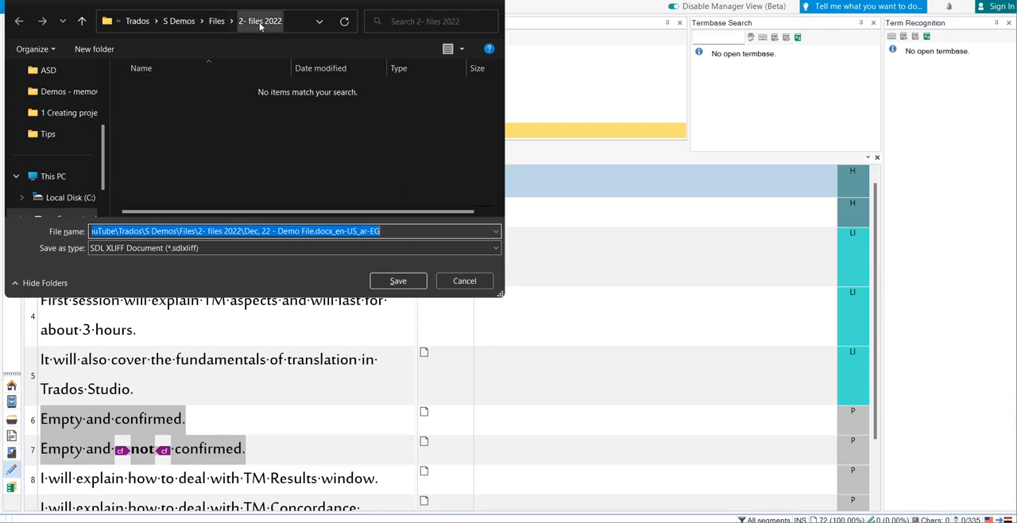
{"action": "left_click", "coordinate": [395, 280]}
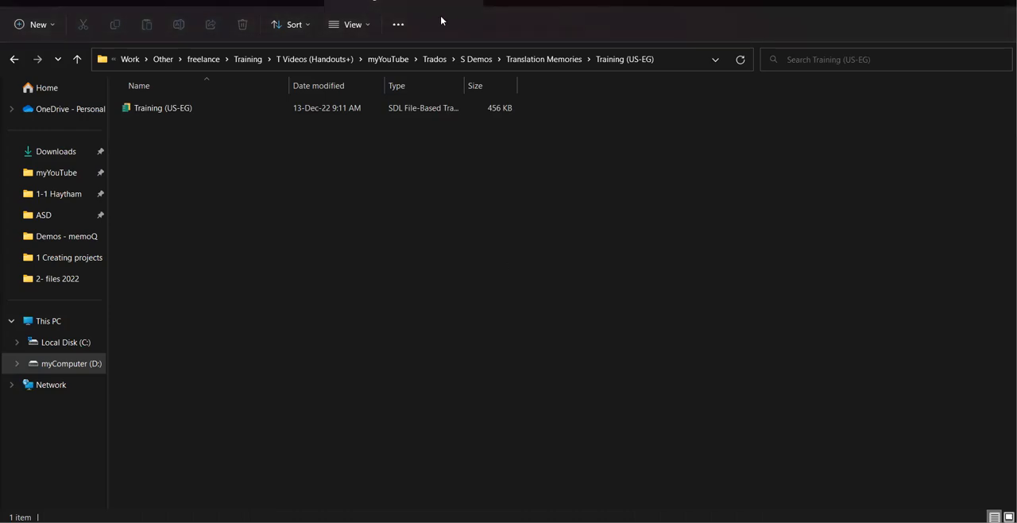
In File Explorer, show the "Training (US-EG)" folder with extra large icons and turn on file name extensions.
{"action": "left_click", "coordinate": [369, 28]}
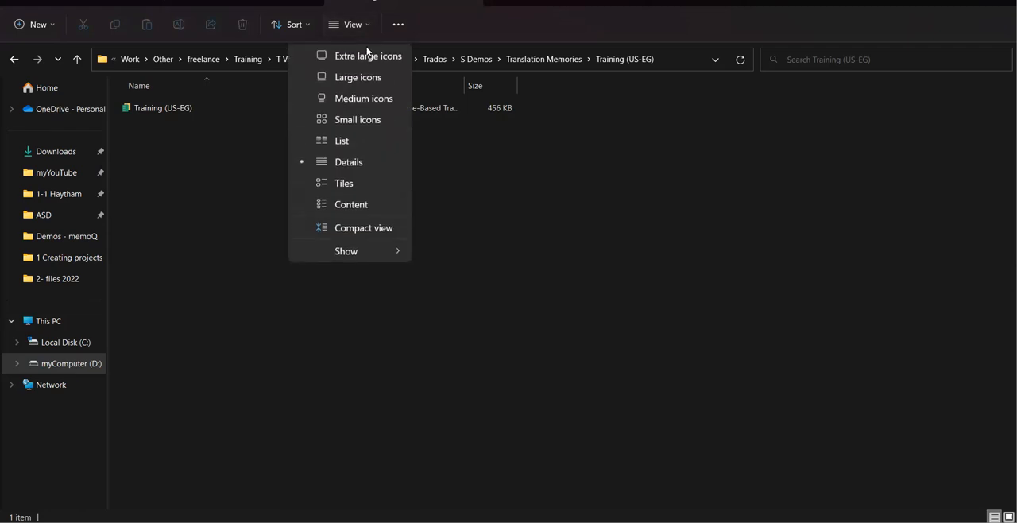
{"action": "left_click", "coordinate": [368, 56]}
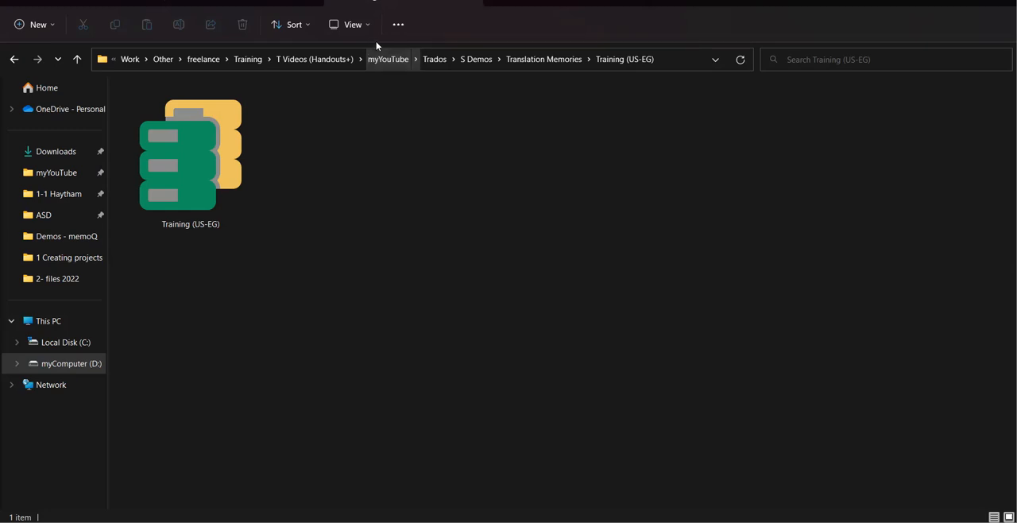
{"action": "left_click", "coordinate": [370, 30]}
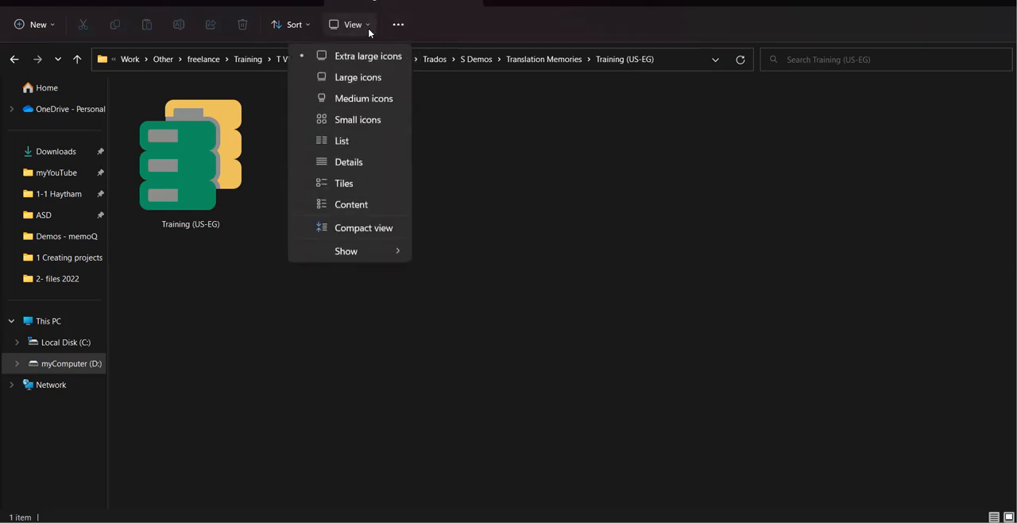
{"action": "mouse_move", "coordinate": [388, 249]}
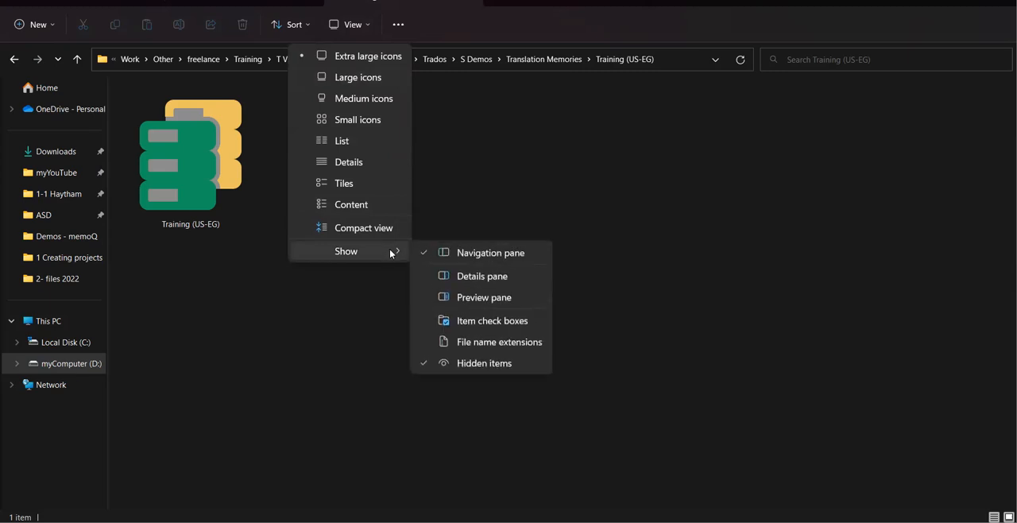
{"action": "left_click", "coordinate": [509, 363]}
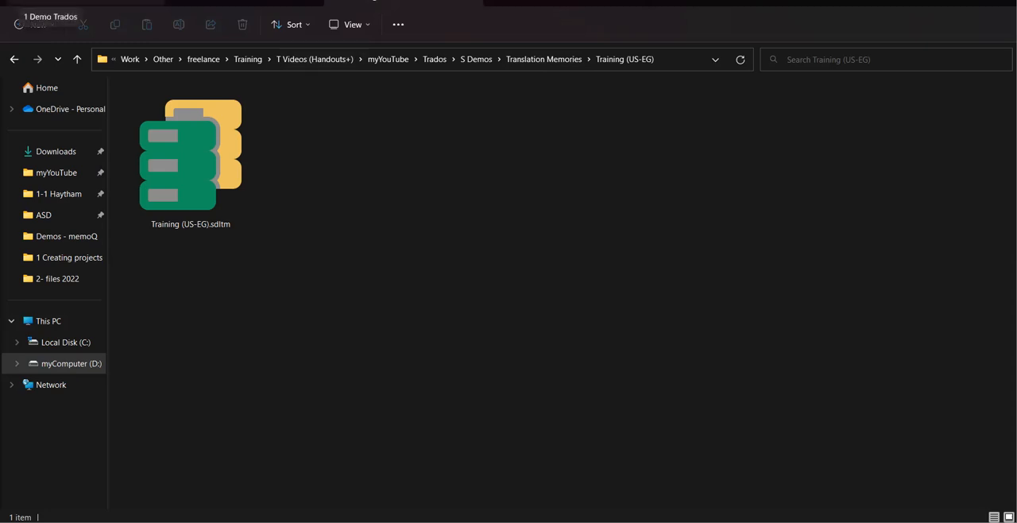
{"action": "left_click", "coordinate": [70, 2]}
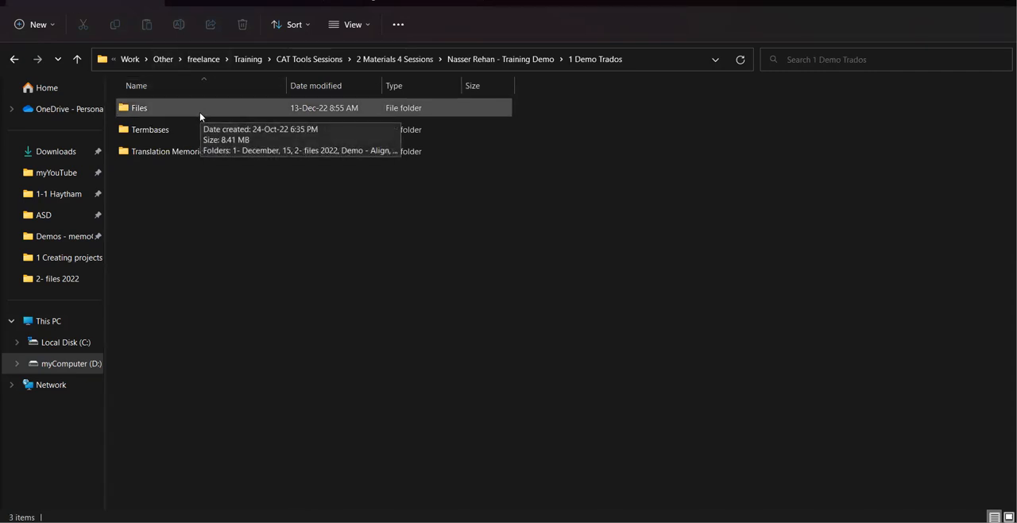
{"action": "left_click", "coordinate": [263, 4]}
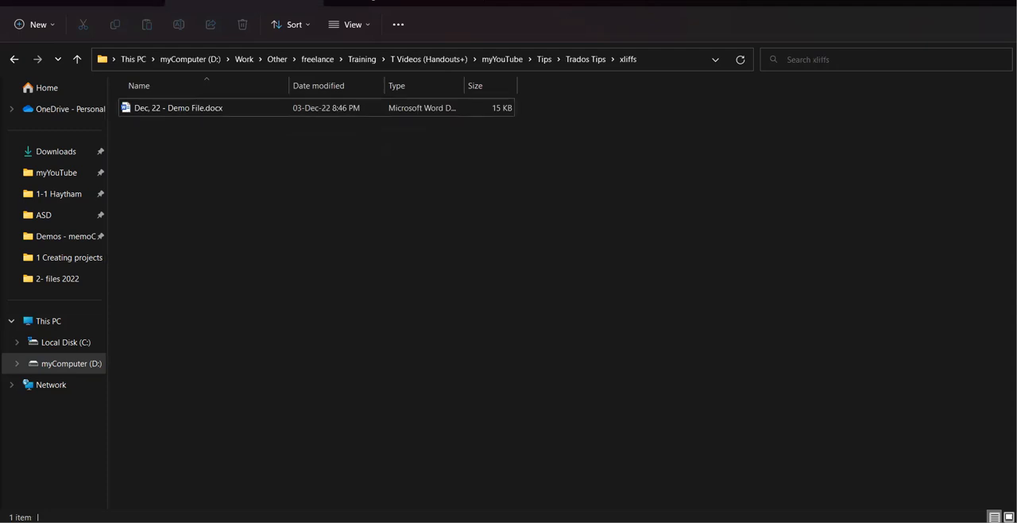
{"action": "left_click", "coordinate": [311, 3]}
{"action": "left_click", "coordinate": [266, 3]}
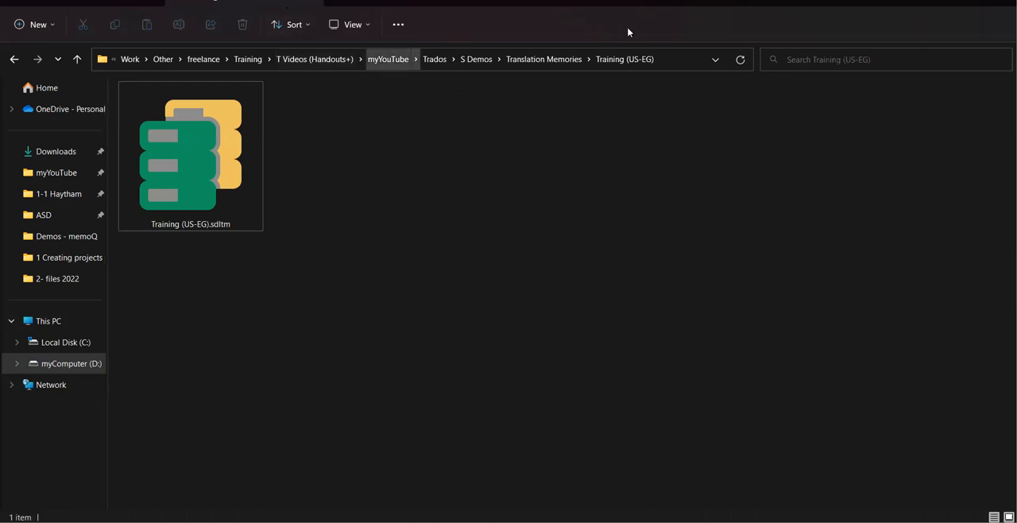
{"action": "left_click", "coordinate": [688, 67]}
{"action": "key", "text": "ctrl+c"}
{"action": "key", "text": "Escape"}
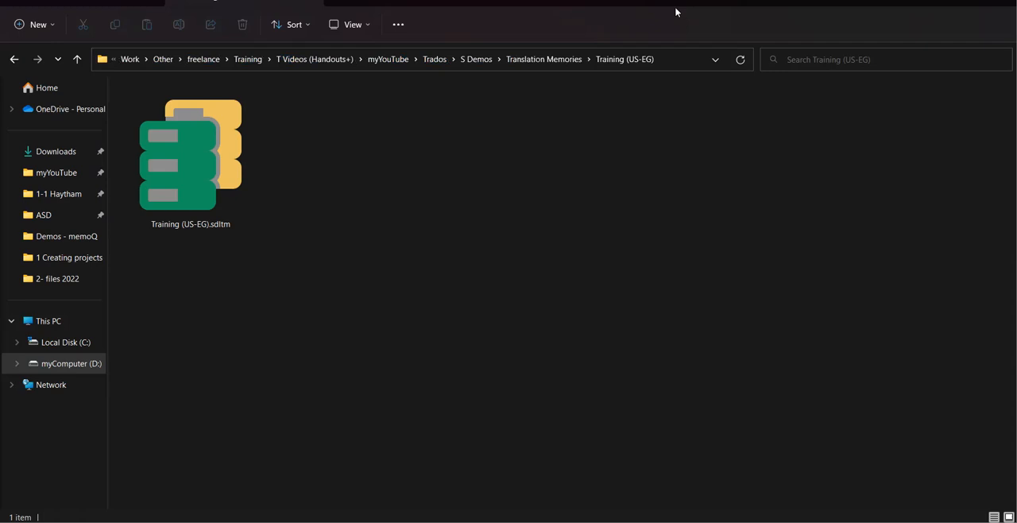
{"action": "left_click", "coordinate": [677, 64]}
{"action": "left_click", "coordinate": [676, 64]}
{"action": "key", "text": "Escape"}
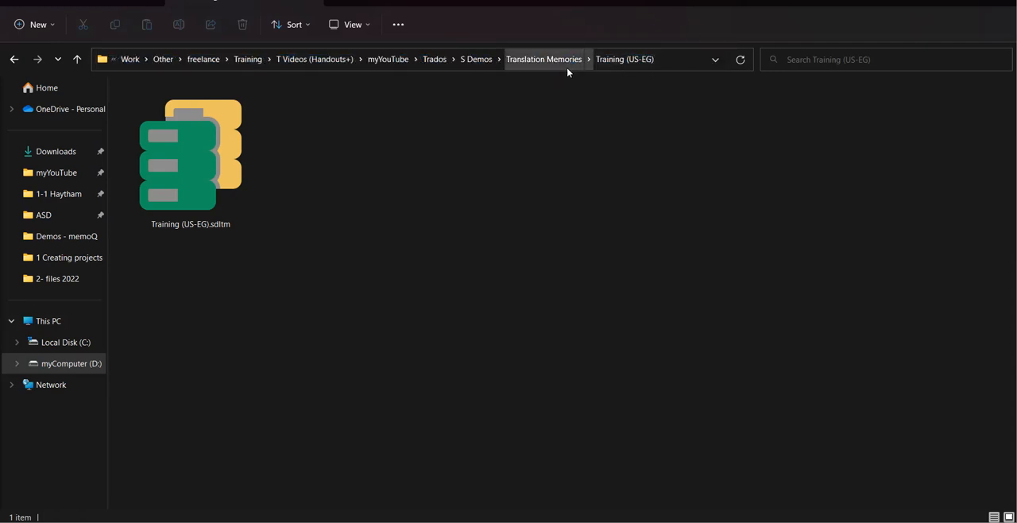
Open the "2- files 2022" folder under S Demos > Files and display its contents as large icons.
{"action": "left_click", "coordinate": [481, 61]}
{"action": "left_click", "coordinate": [148, 133]}
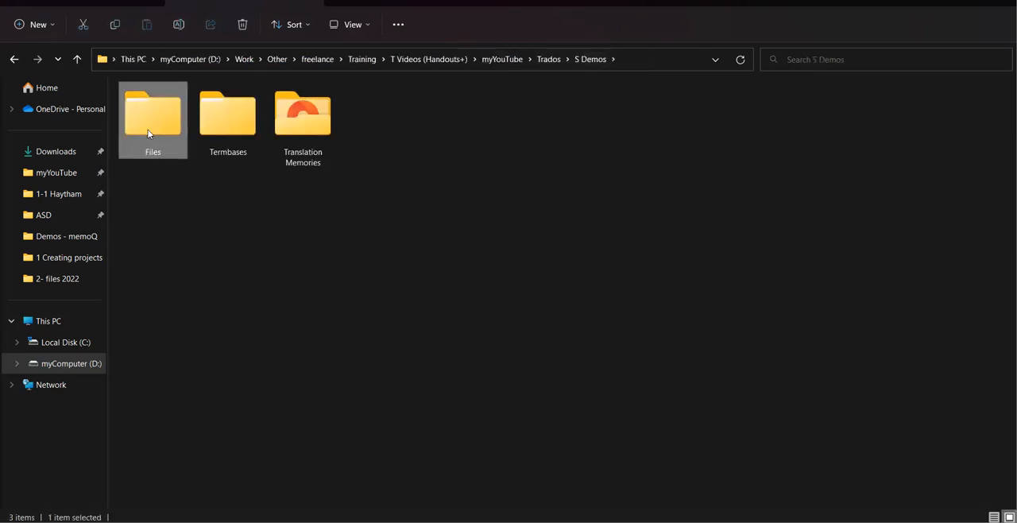
{"action": "double_click", "coordinate": [148, 133]}
{"action": "left_click", "coordinate": [149, 133]}
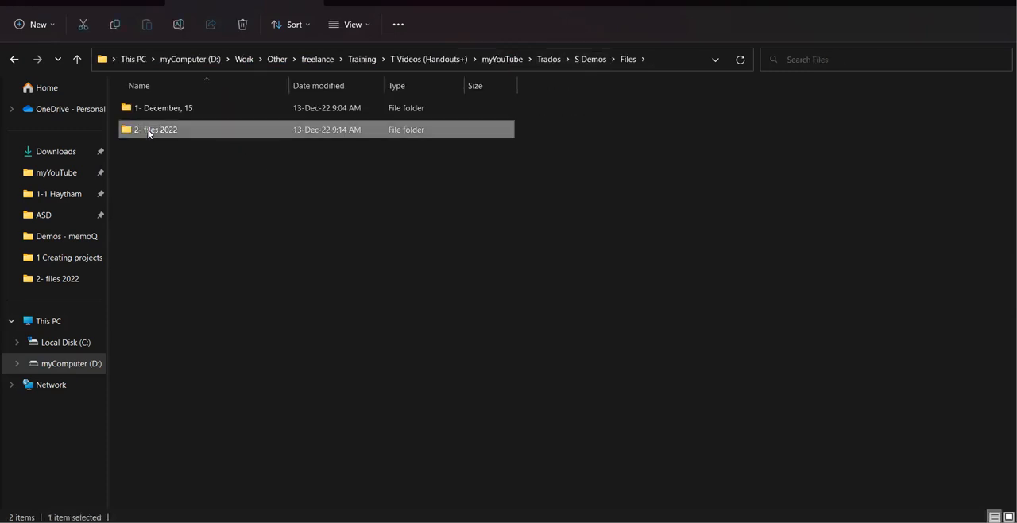
{"action": "double_click", "coordinate": [149, 133]}
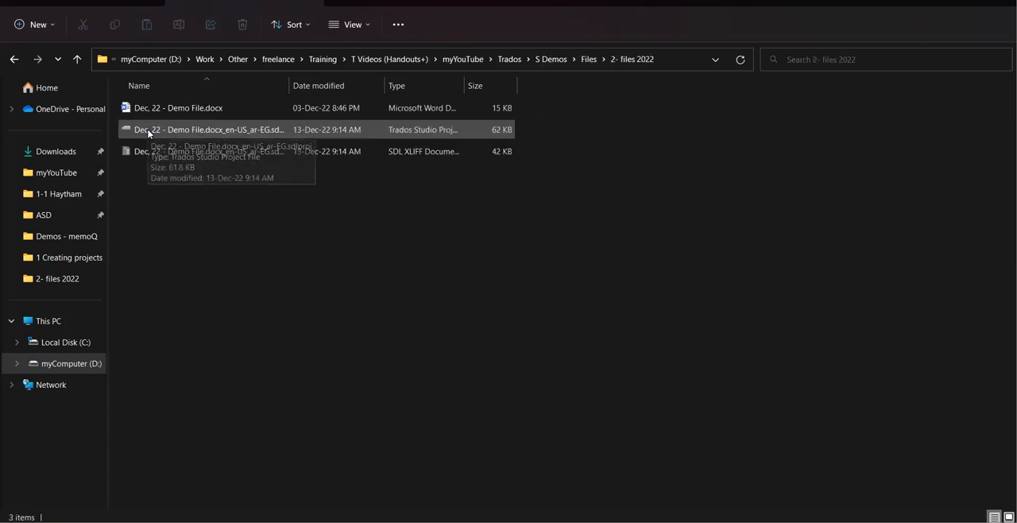
{"action": "left_click", "coordinate": [351, 28]}
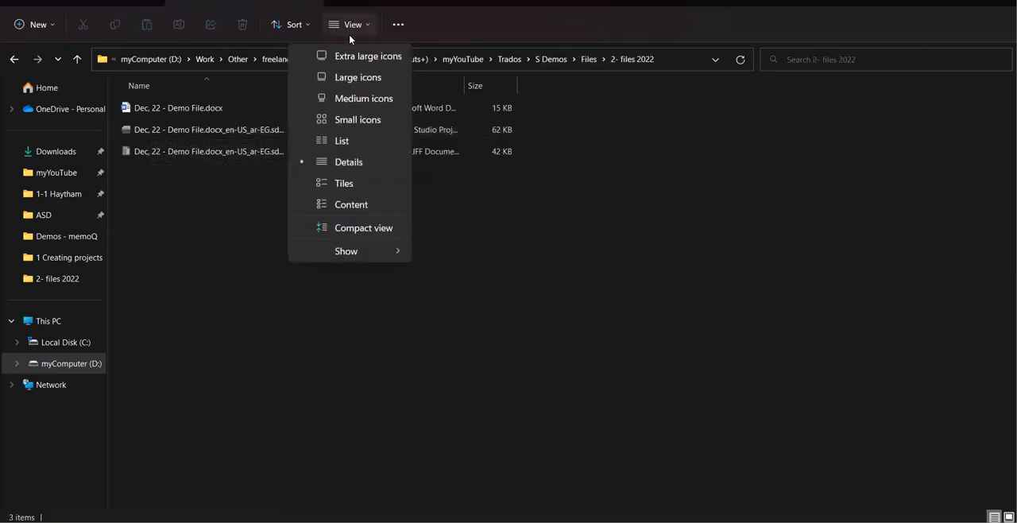
{"action": "left_click", "coordinate": [359, 83]}
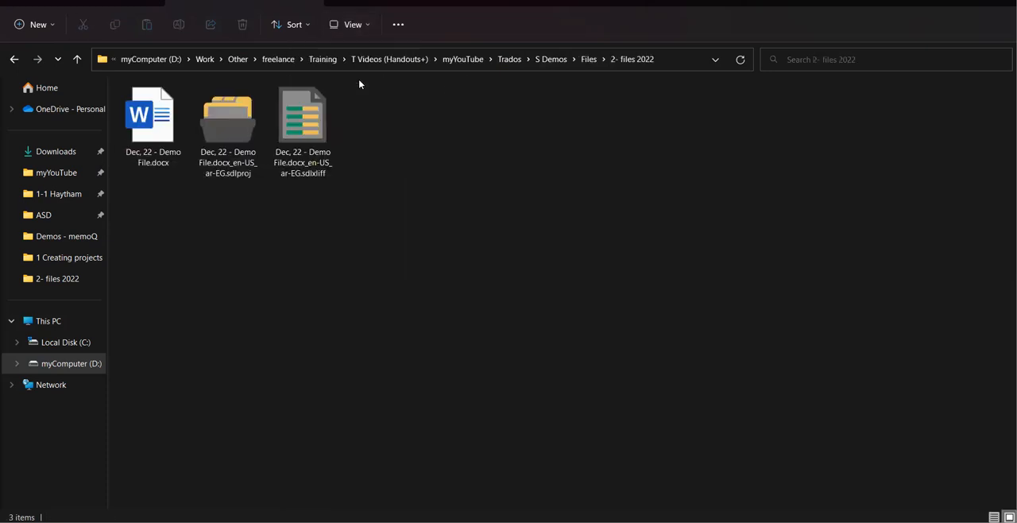
Inspect the demo document's .sdlxliff and .sdlproj files in the folder.
{"action": "left_click", "coordinate": [306, 132]}
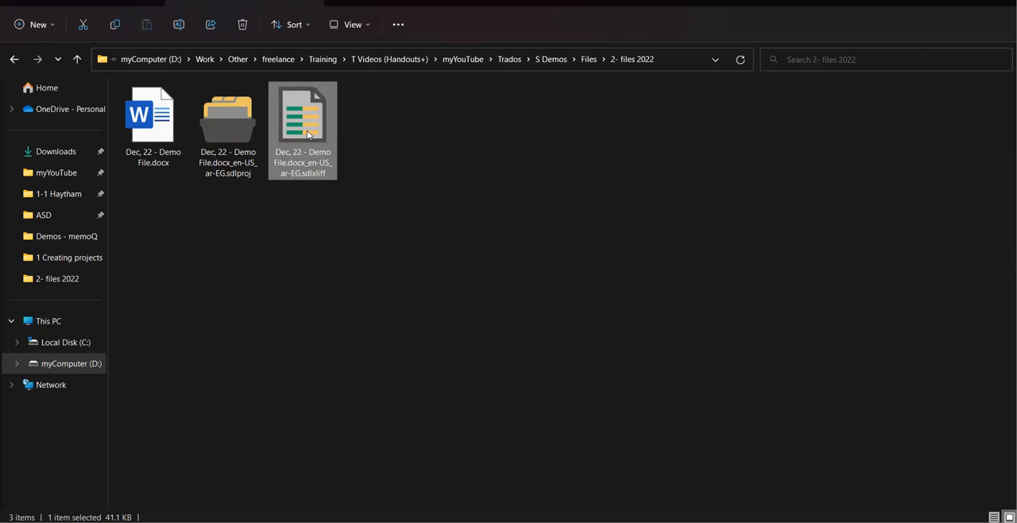
{"action": "left_click", "coordinate": [241, 135]}
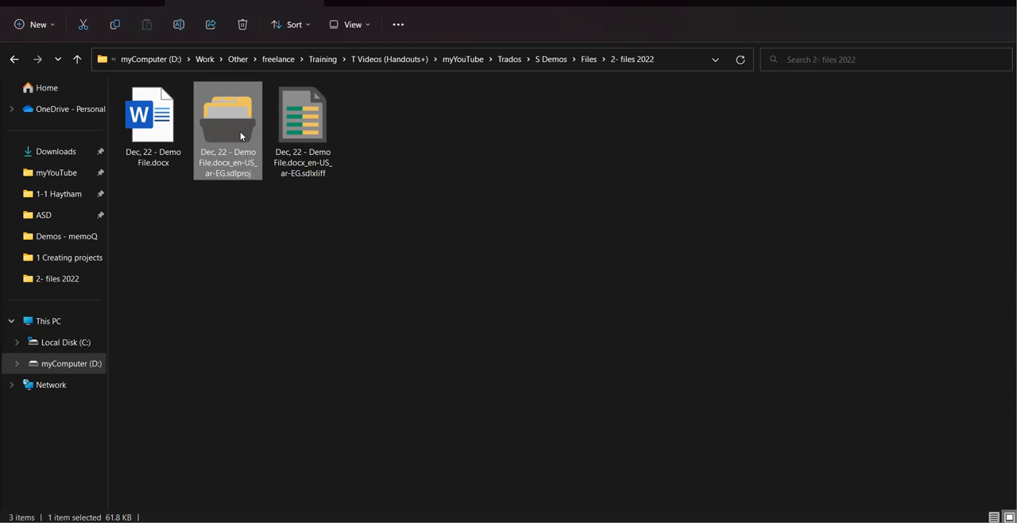
{"action": "left_click", "coordinate": [332, 131]}
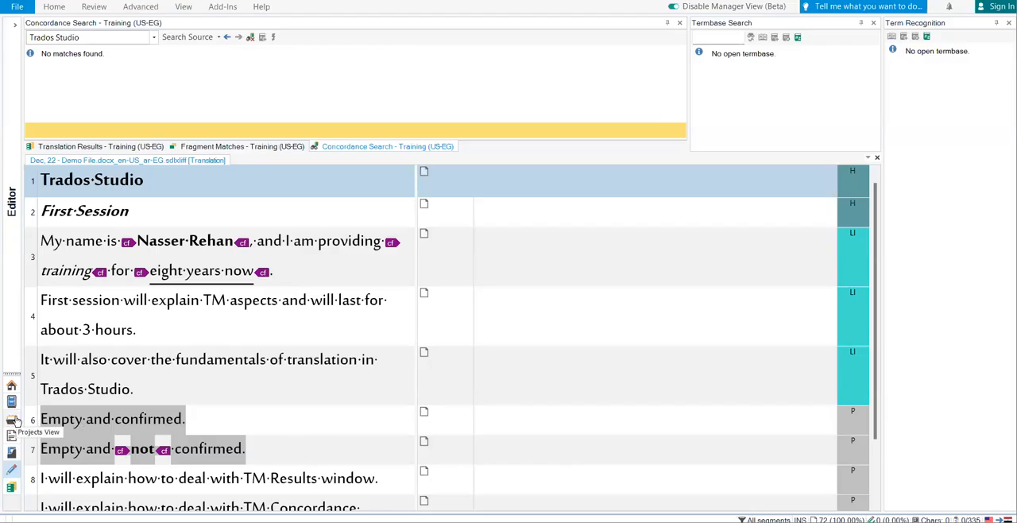
Look up the demo file's project in Trados Studio's Projects and Manager (Beta) views and return to the Editor.
{"action": "left_click", "coordinate": [13, 419]}
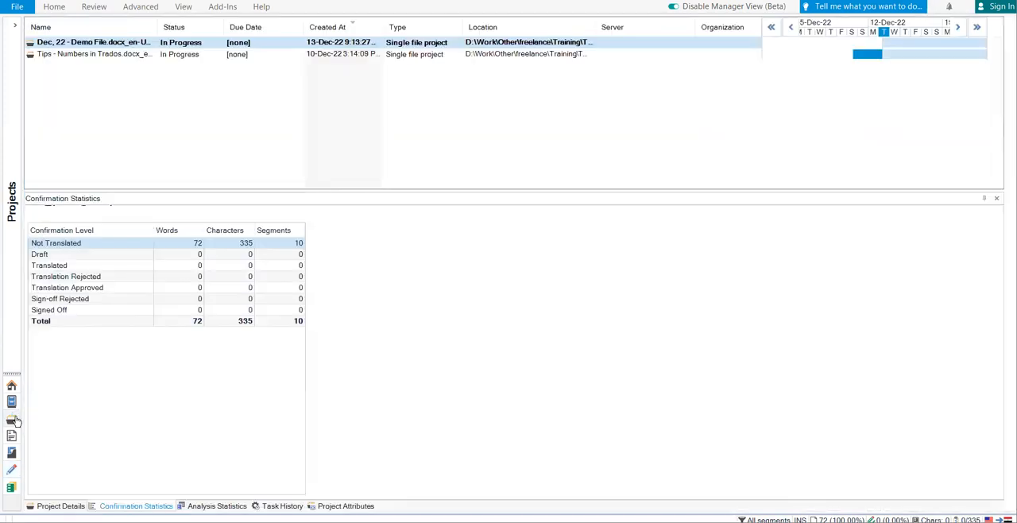
{"action": "left_click", "coordinate": [216, 153]}
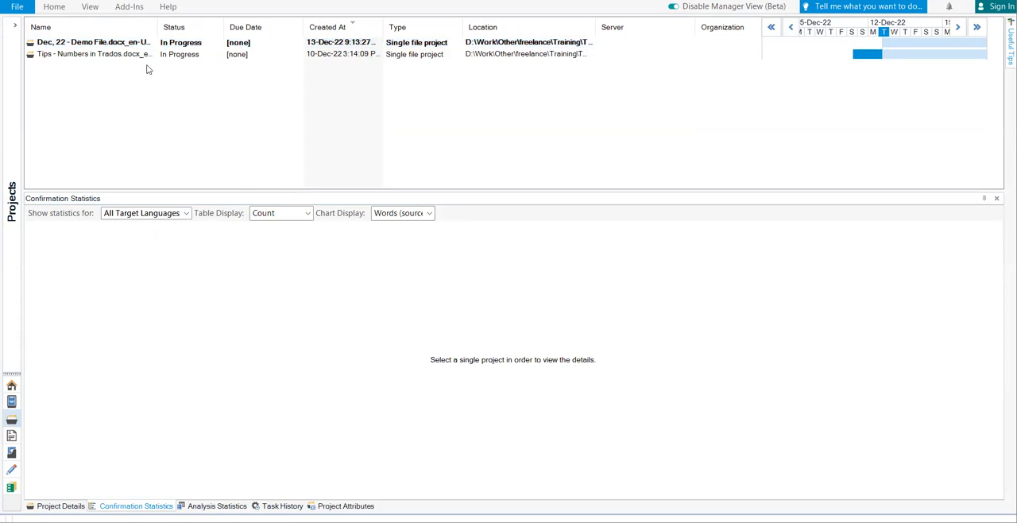
{"action": "left_click", "coordinate": [11, 402]}
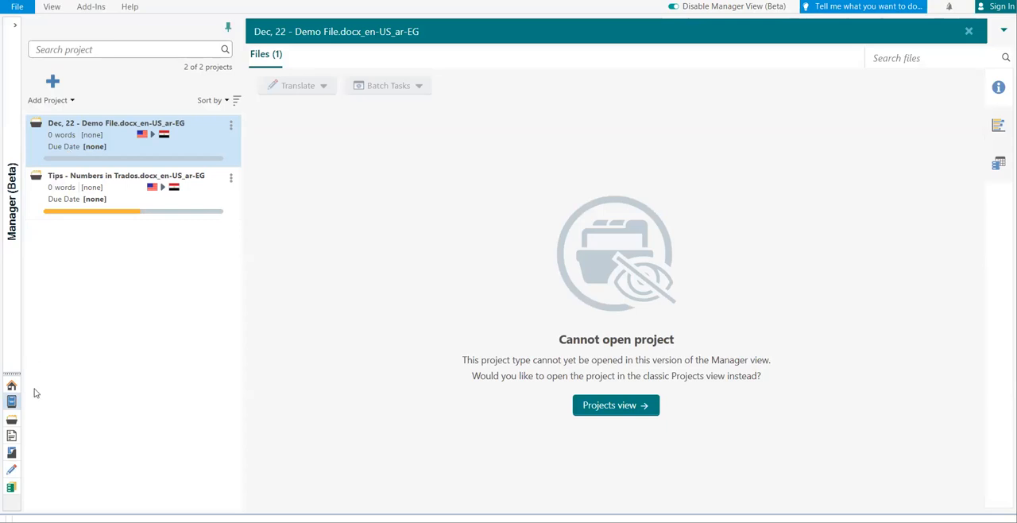
{"action": "left_click", "coordinate": [12, 471]}
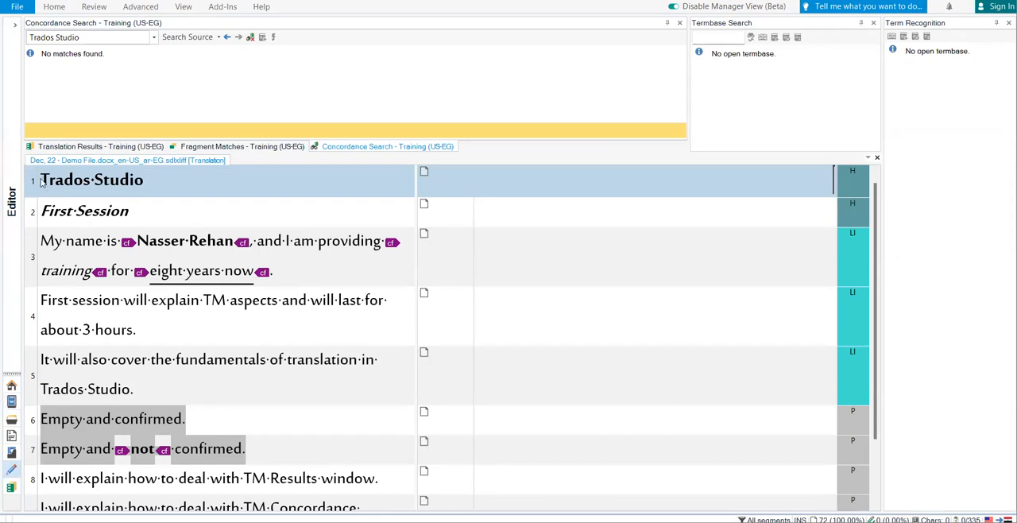
{"action": "left_click_drag", "start_coordinate": [49, 180], "coordinate": [127, 212]}
{"action": "left_click", "coordinate": [121, 211]}
{"action": "scroll", "coordinate": [878, 235], "scroll_direction": "up", "scroll_amount": 1}
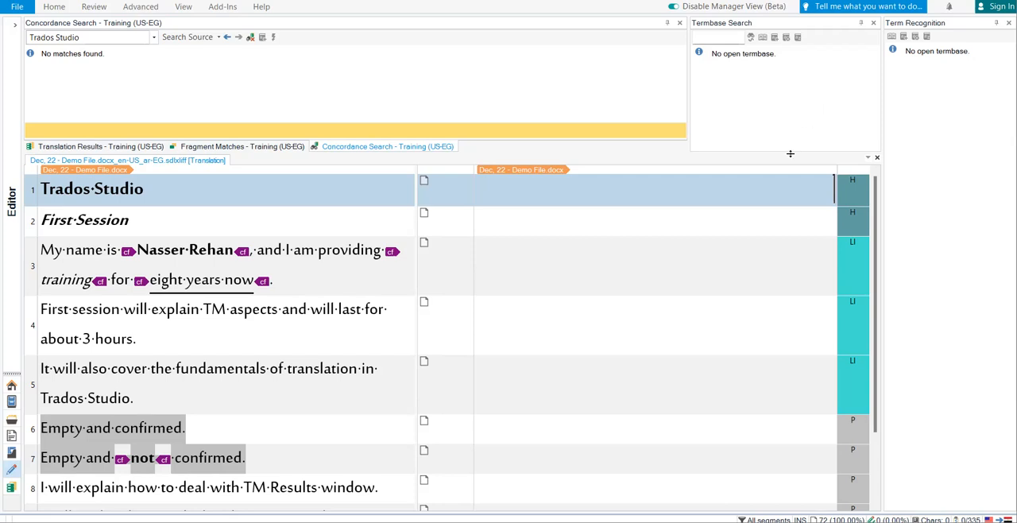
Translate segment 1, "Trados Studio", as "ترادوس ستوديو".
{"action": "left_click", "coordinate": [797, 196]}
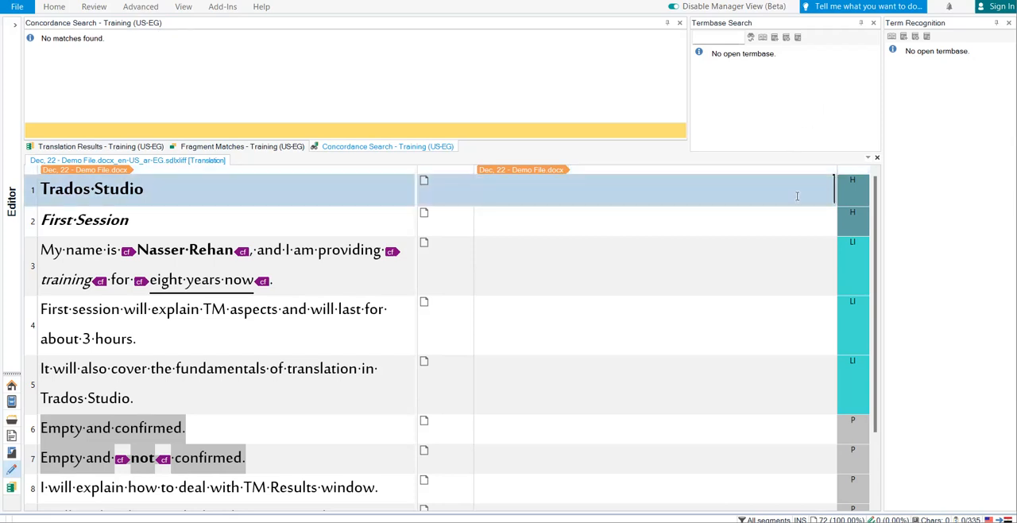
{"action": "type", "text": "ترا"}
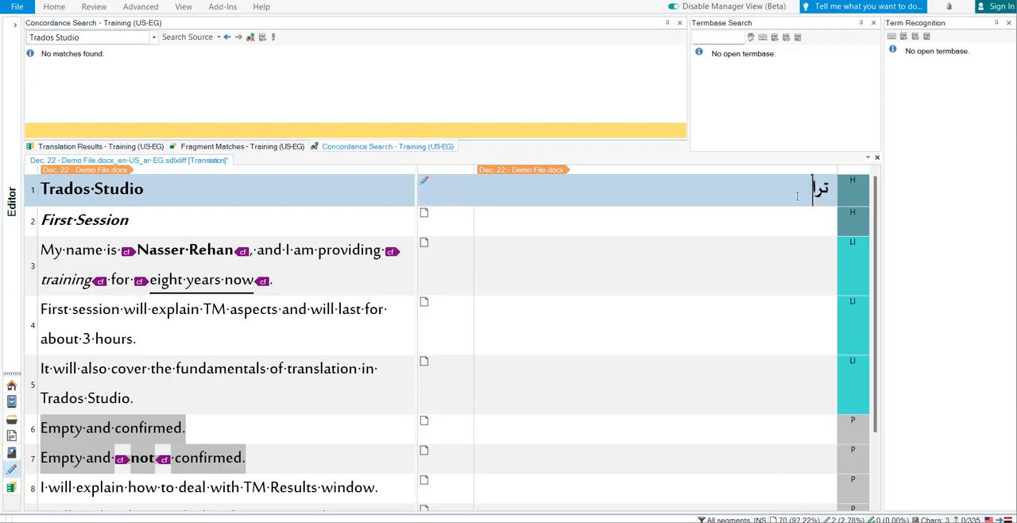
{"action": "type", "text": "دوس ستوديو"}
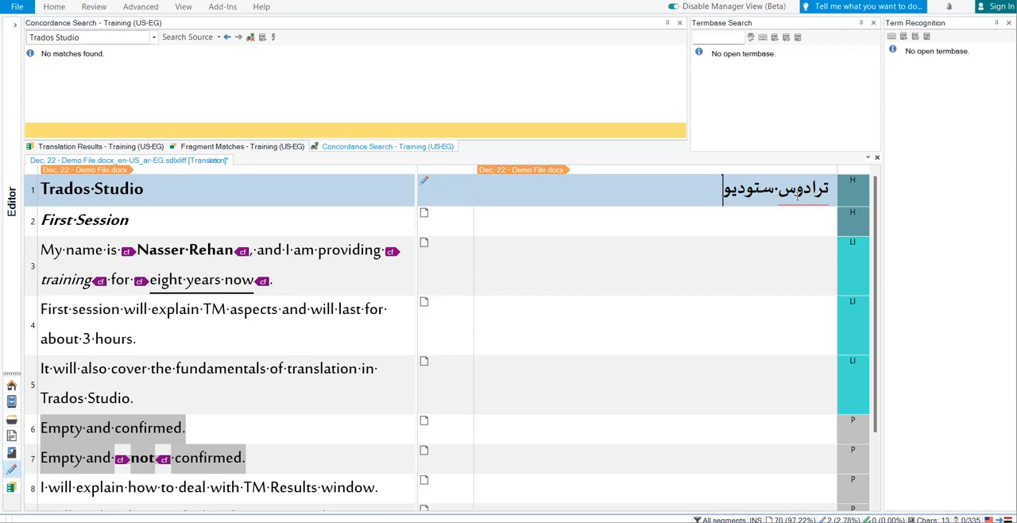
Move between segments 1 and 2 to check for translation memory matches, and confirm the translation of segment 1.
{"action": "key", "text": "Down"}
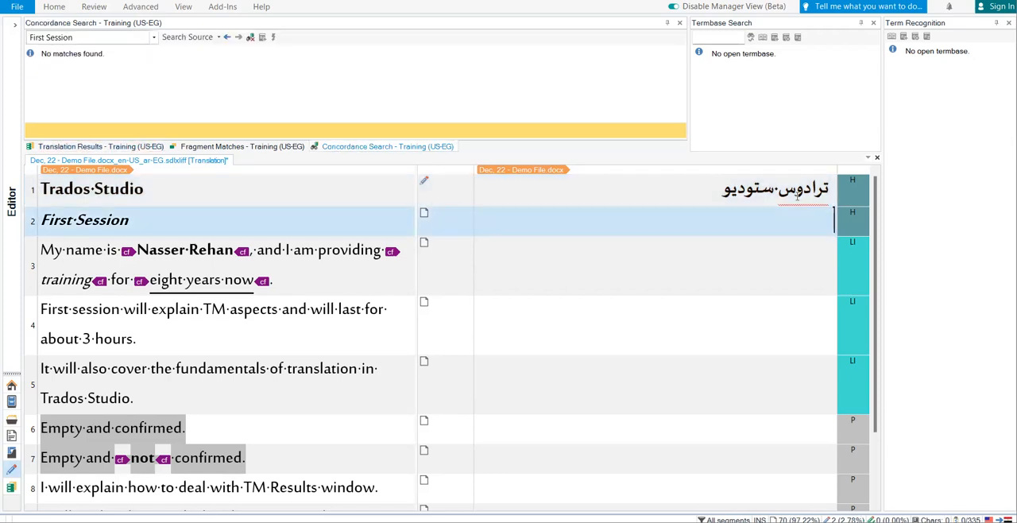
{"action": "key", "text": "Up"}
{"action": "key", "text": "Down"}
{"action": "key", "text": "Up"}
{"action": "key", "text": "Down"}
{"action": "key", "text": "Up"}
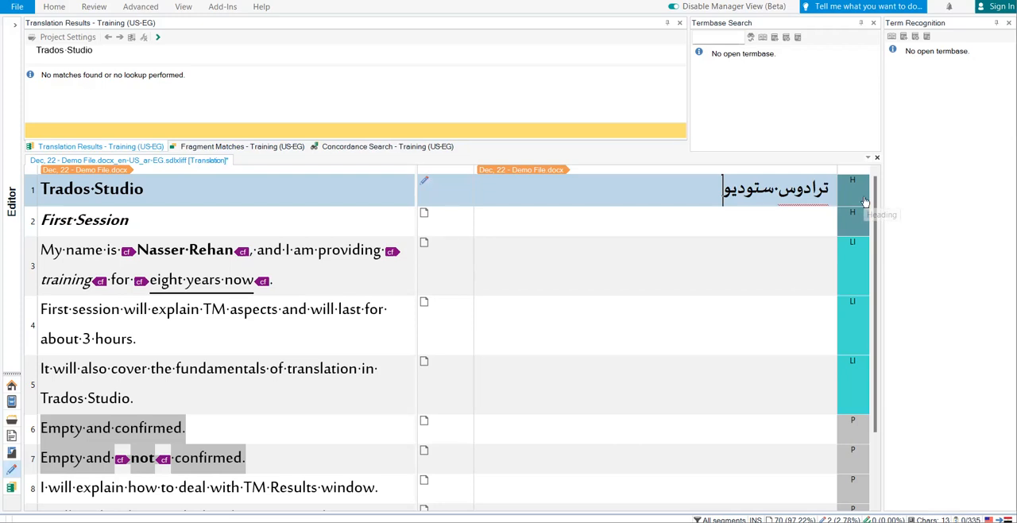
{"action": "key", "text": "ctrl+Return"}
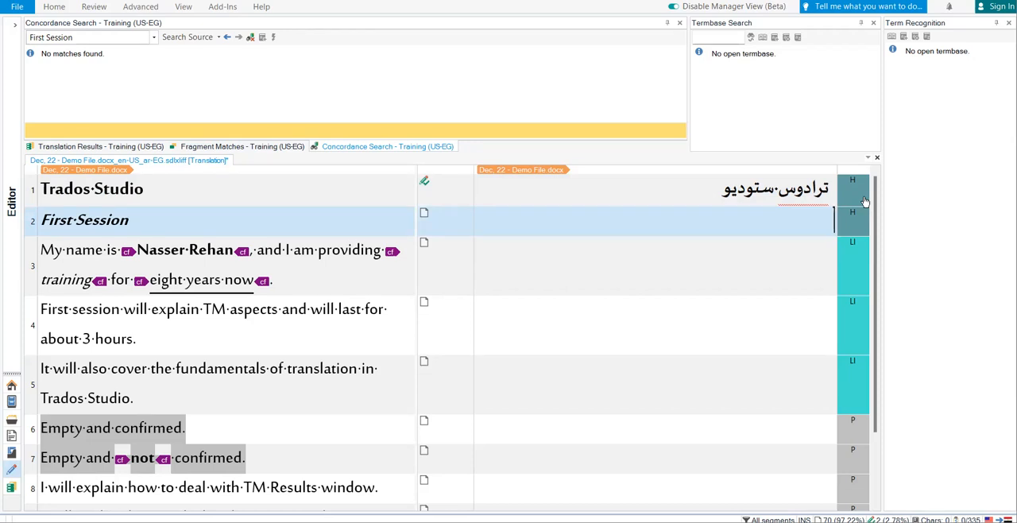
Translate segment 2, "First Session", as "المحاضرة الأولى".
{"action": "type", "text": "المحا"}
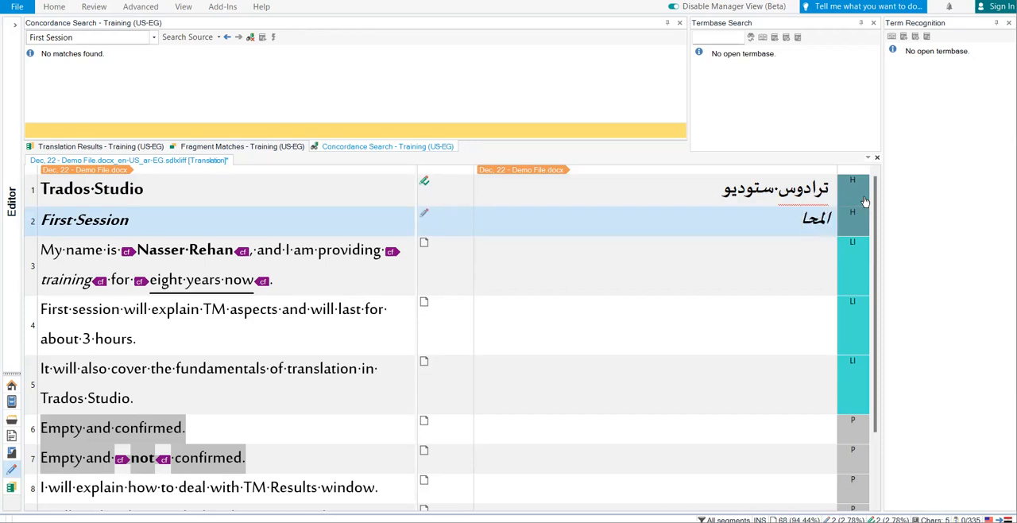
{"action": "type", "text": "ضرة ال"}
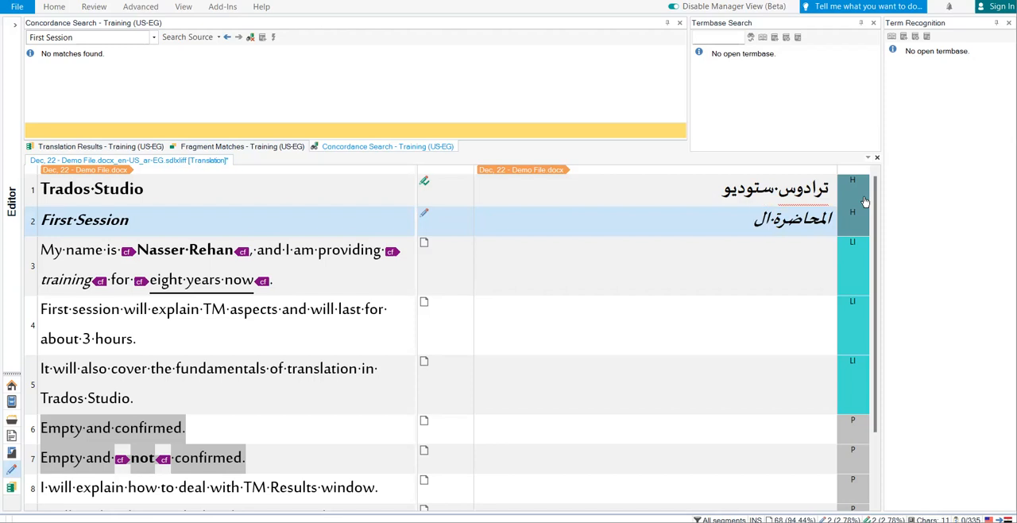
{"action": "type", "text": "أولى"}
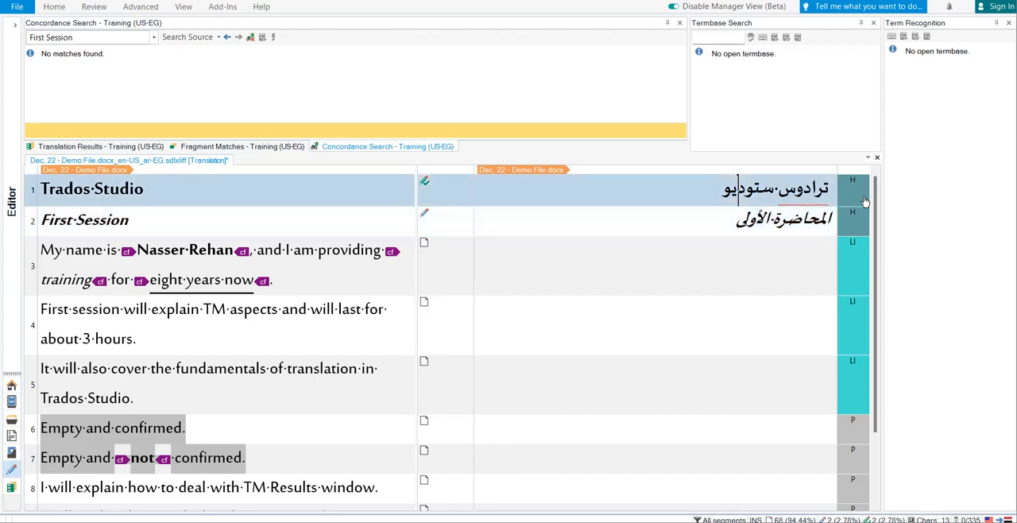
Compare the translation statuses and memory results of segments 1 and 2, and confirm the translation of segment 2.
{"action": "left_click", "coordinate": [865, 201]}
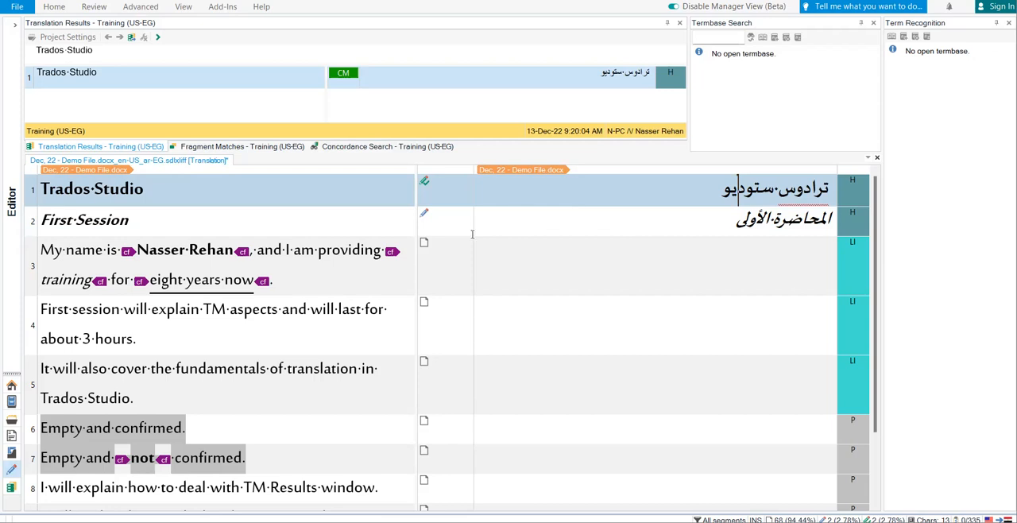
{"action": "mouse_move", "coordinate": [424, 244]}
{"action": "mouse_move", "coordinate": [424, 214]}
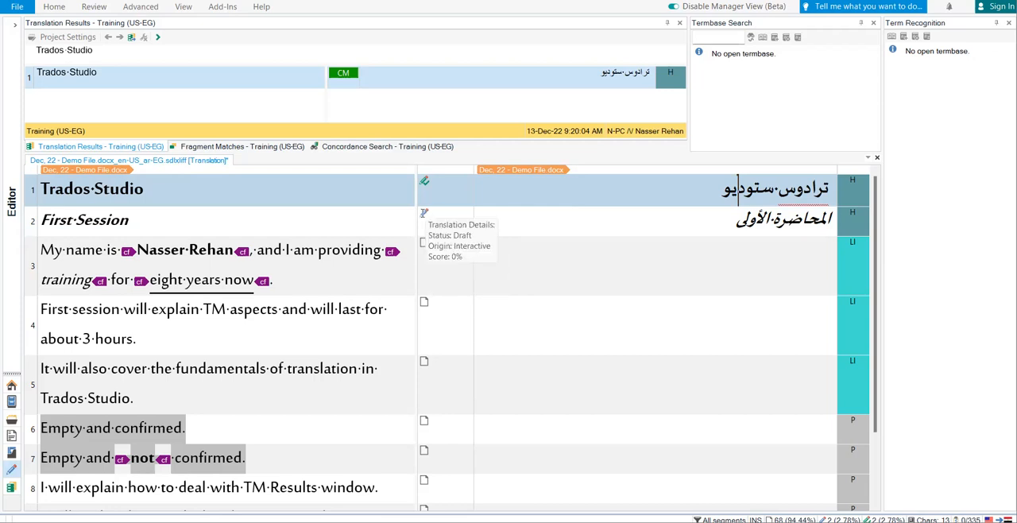
{"action": "mouse_move", "coordinate": [425, 181]}
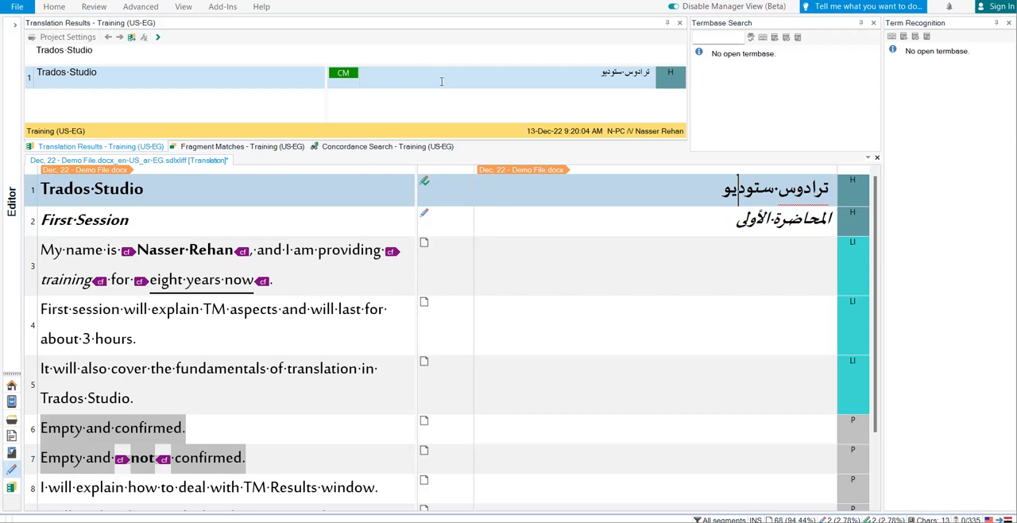
{"action": "left_click", "coordinate": [731, 221]}
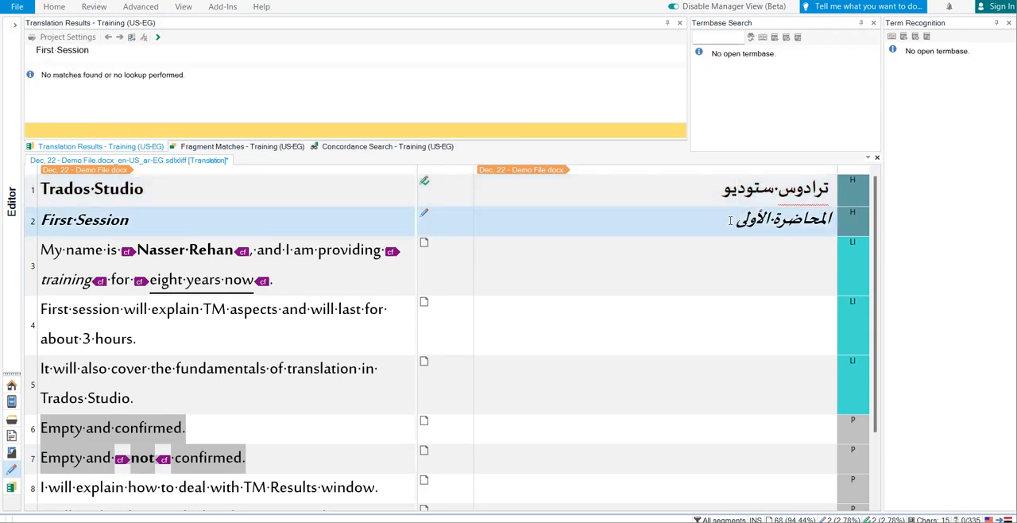
{"action": "key", "text": "ctrl+Return"}
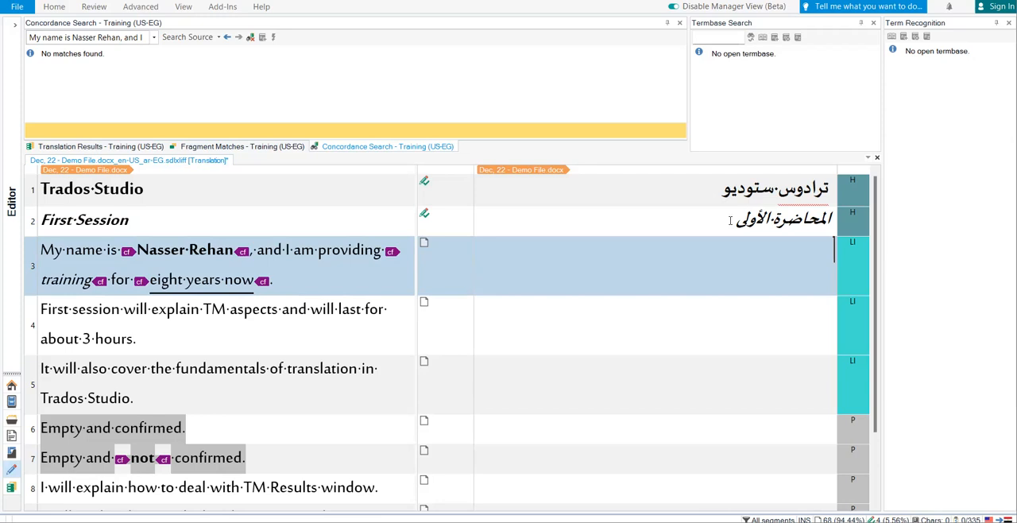
Start segment 3's translation with "اسمي" followed by the speaker's full name in Arabic inside the first formatting tag pair.
{"action": "type", "text": "اسمي نا"}
{"action": "key", "text": "BackSpace"}
{"action": "key", "text": "BackSpace"}
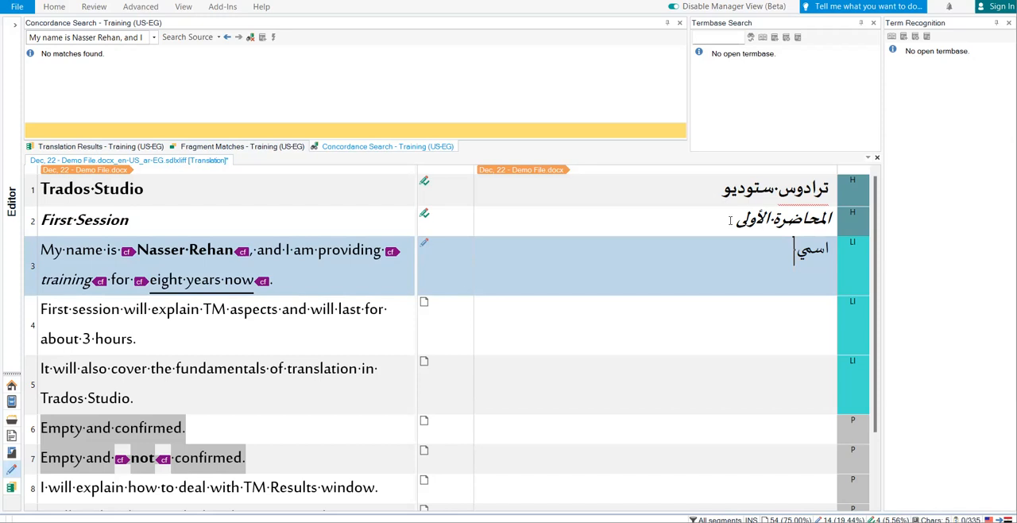
{"action": "key", "text": "ctrl+comma"}
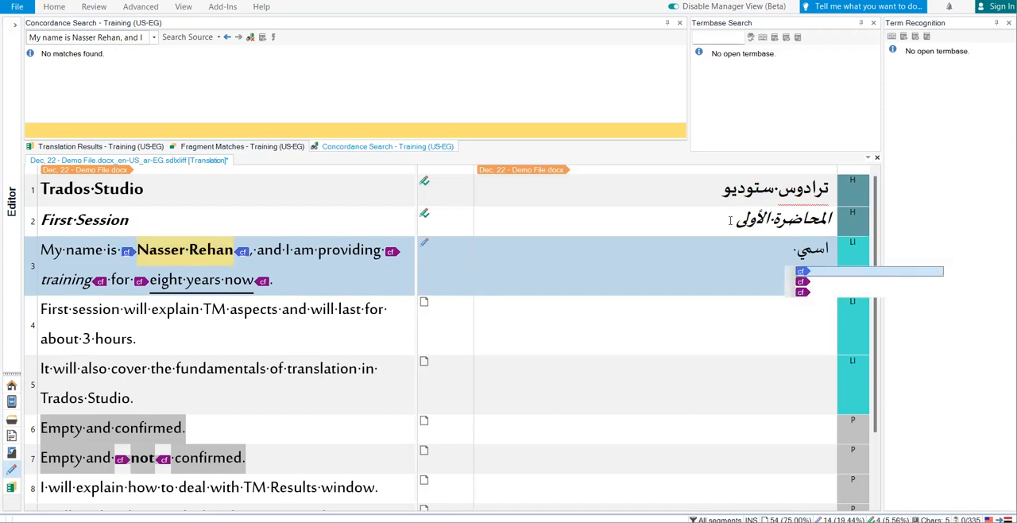
{"action": "key", "text": "Escape"}
{"action": "key", "text": "Return"}
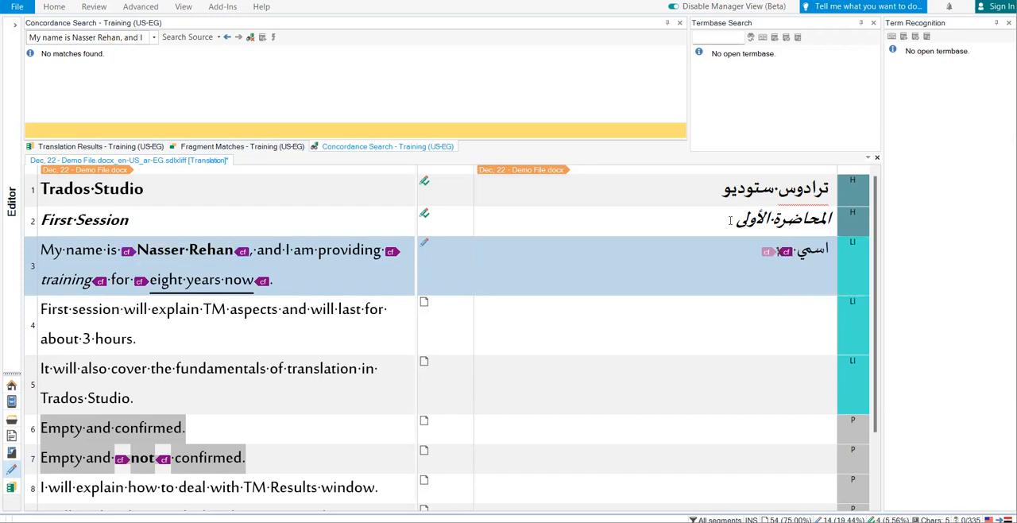
{"action": "type", "text": "ناصر ريحان"}
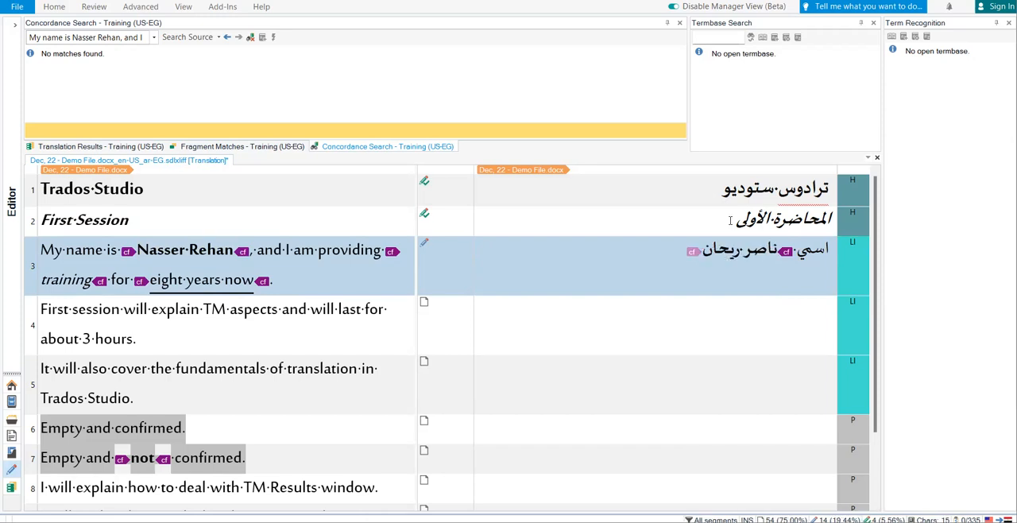
Continue segment 3 after the name with "، وأقدم" and "التدريب" inside the second formatting tag pair.
{"action": "key", "text": "Left"}
{"action": "type", "text": "،"}
{"action": "type", "text": "، وأقد"}
{"action": "type", "text": "محاض"}
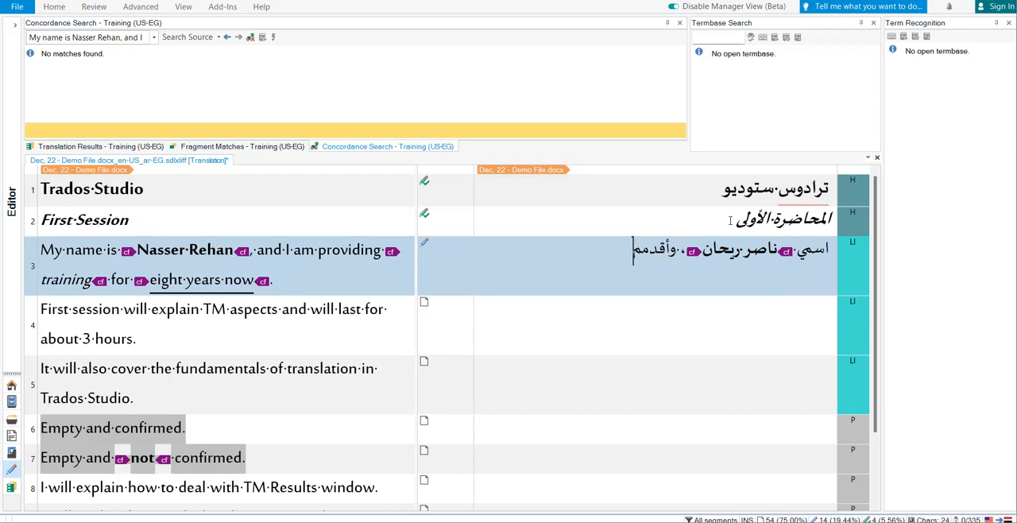
{"action": "type", "text": "را"}
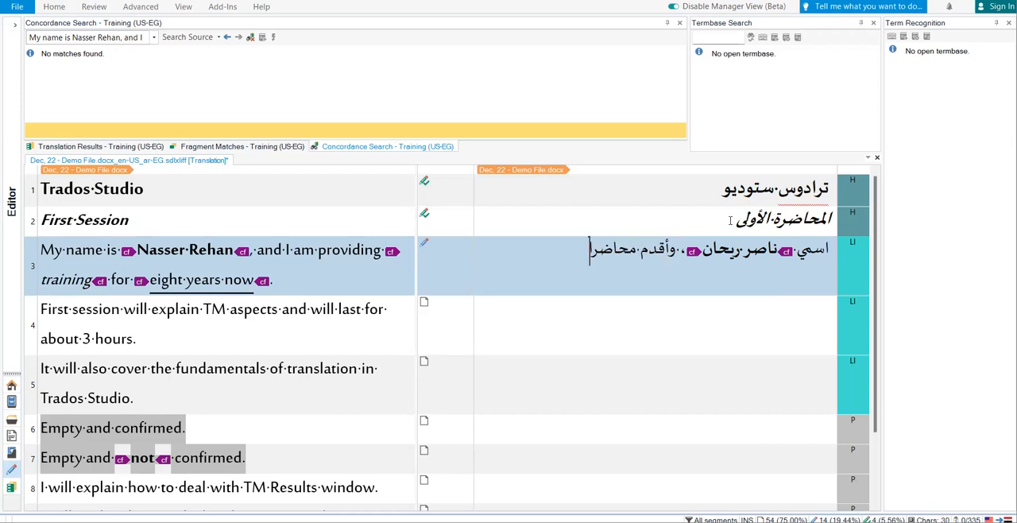
{"action": "key", "text": "ctrl+BackSpace"}
{"action": "key", "text": "ctrl+comma"}
{"action": "key", "text": "Return"}
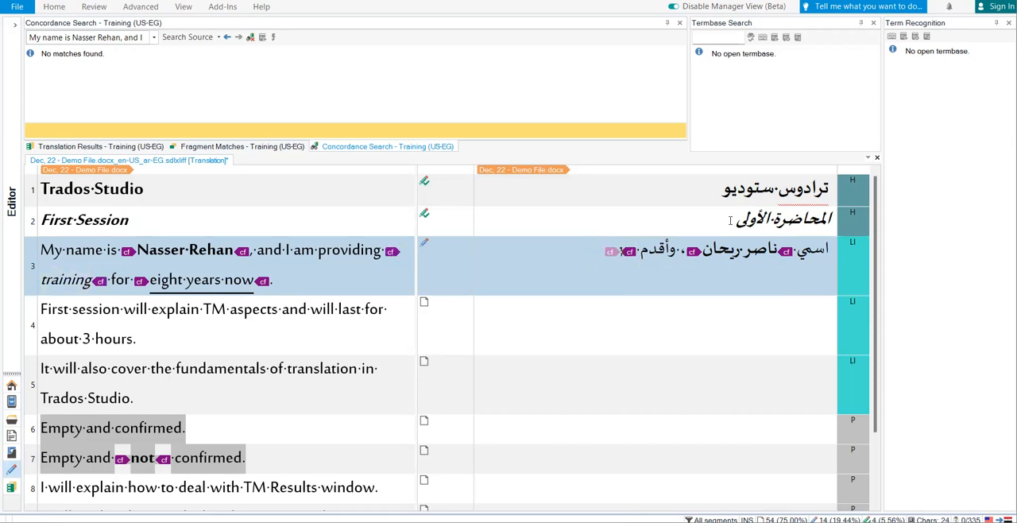
{"action": "type", "text": "التدريب"}
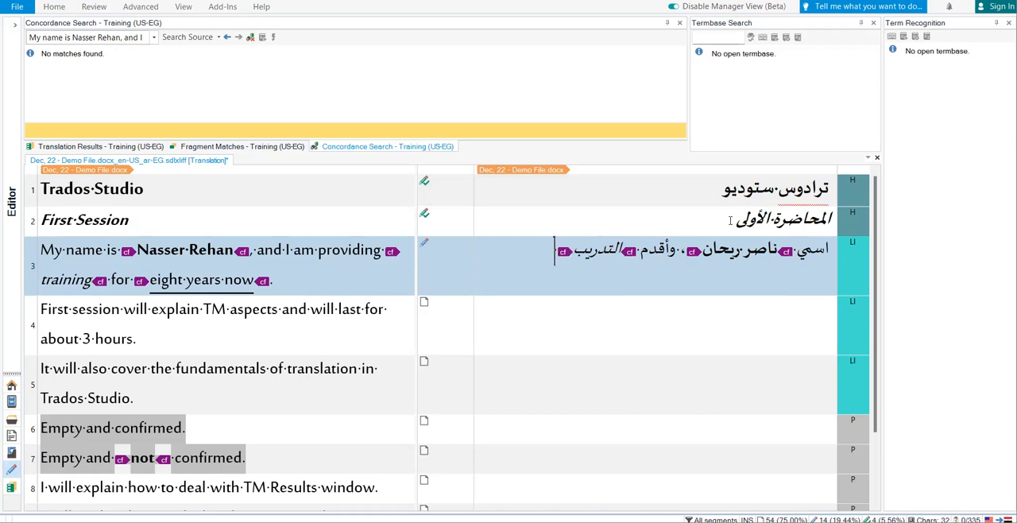
Finish segment 3 with "منذ", "ثمانِ سنوات" inside the third formatting tag pair and a final period, and confirm it.
{"action": "type", "text": "منذ"}
{"action": "key", "text": "ctrl+comma"}
{"action": "key", "text": "Return"}
{"action": "type", "text": "ثمان"}
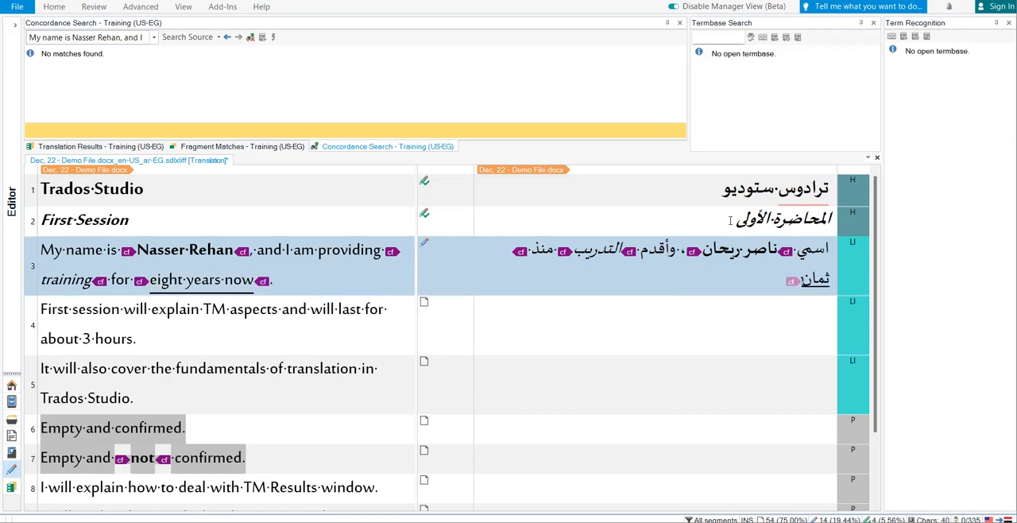
{"action": "type", "text": " سنوات."}
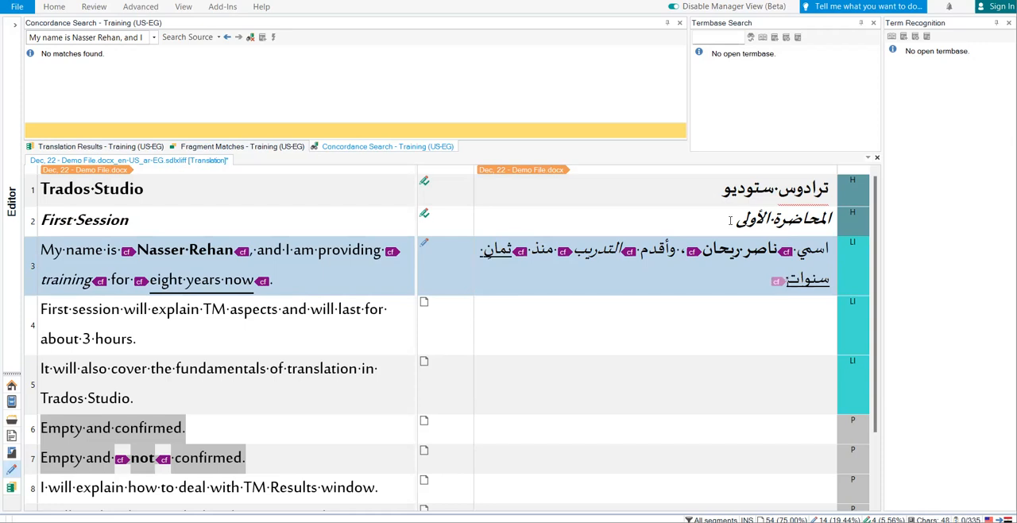
{"action": "key", "text": "Left"}
{"action": "key", "text": "ctrl+Return"}
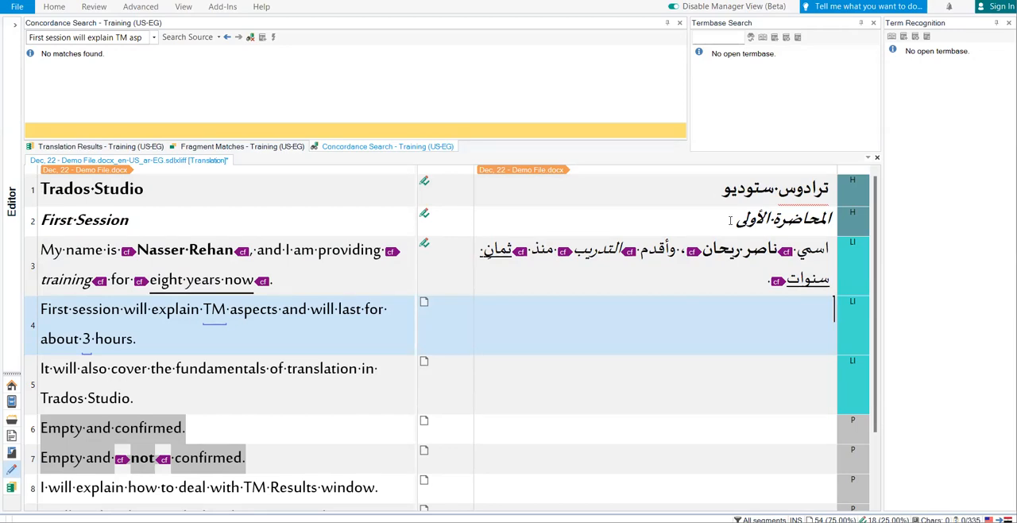
Return to segment 3, toggle the Protect Tags option, and try to delete the last closing tag in its translation.
{"action": "key", "text": "Up"}
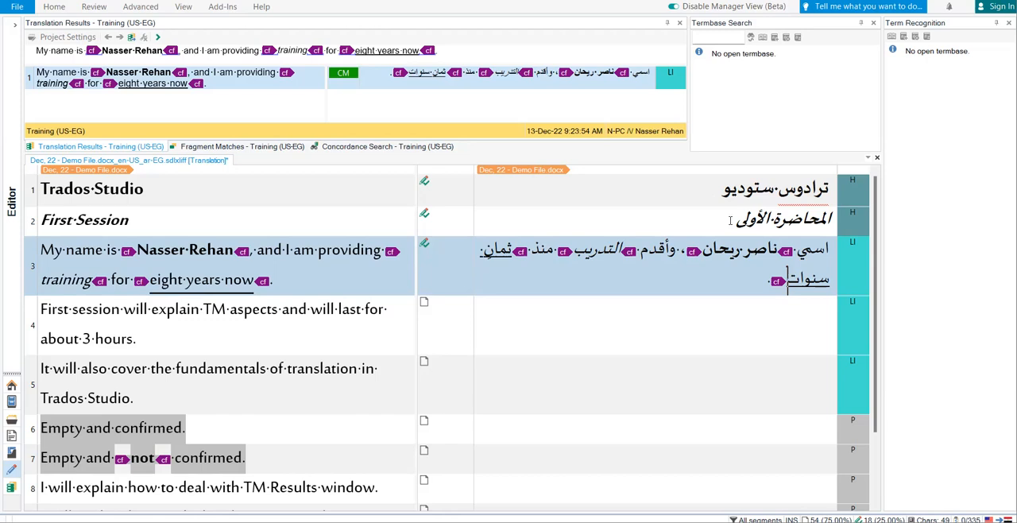
{"action": "left_click", "coordinate": [182, 10]}
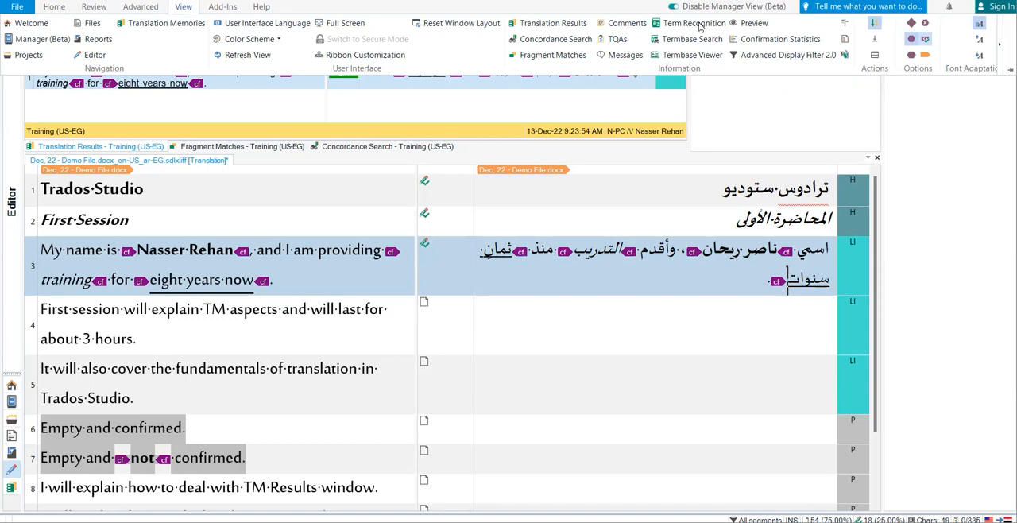
{"action": "left_click", "coordinate": [135, 7]}
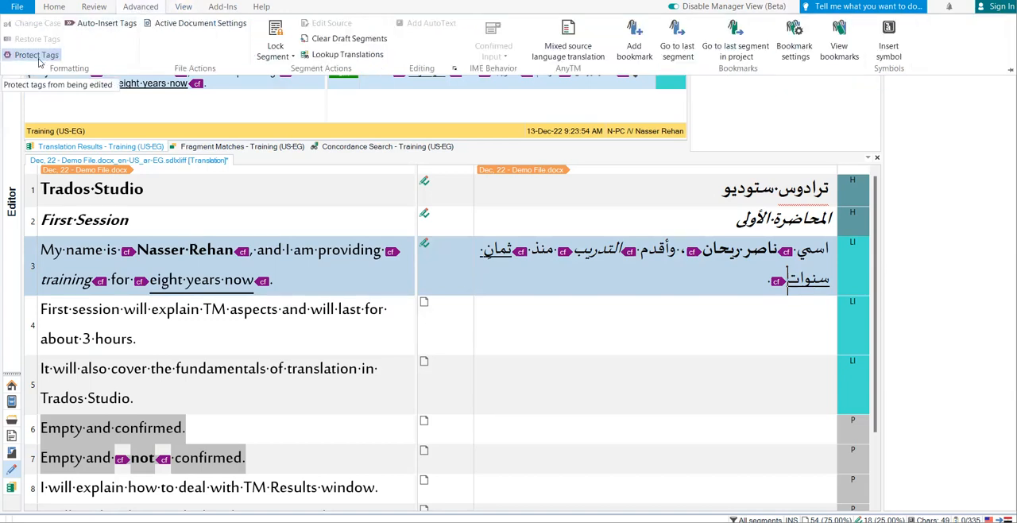
{"action": "left_click", "coordinate": [35, 58]}
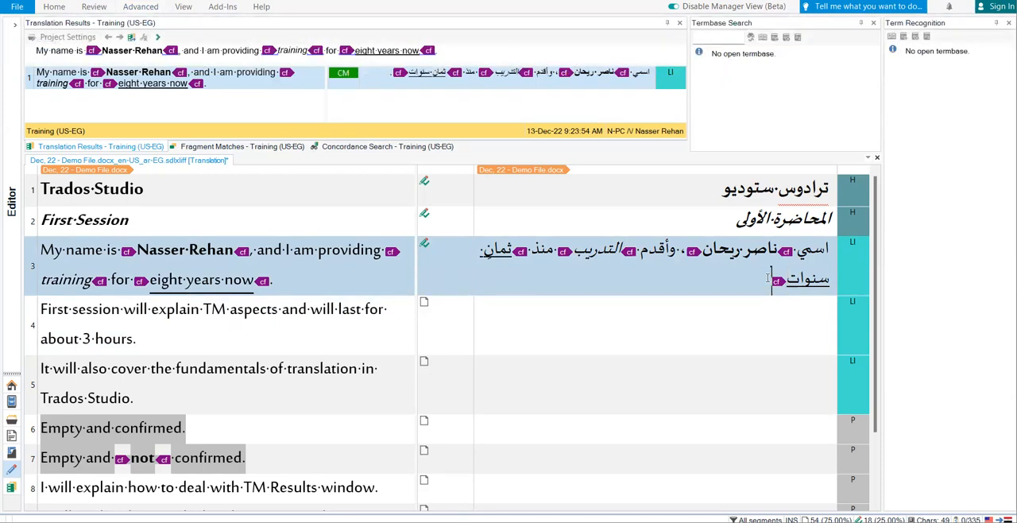
{"action": "key", "text": "BackSpace"}
{"action": "key", "text": "BackSpace"}
Toggle the Protect Tags option again and retry deleting the closing tag at the end of segment 3.
{"action": "left_click", "coordinate": [151, 6]}
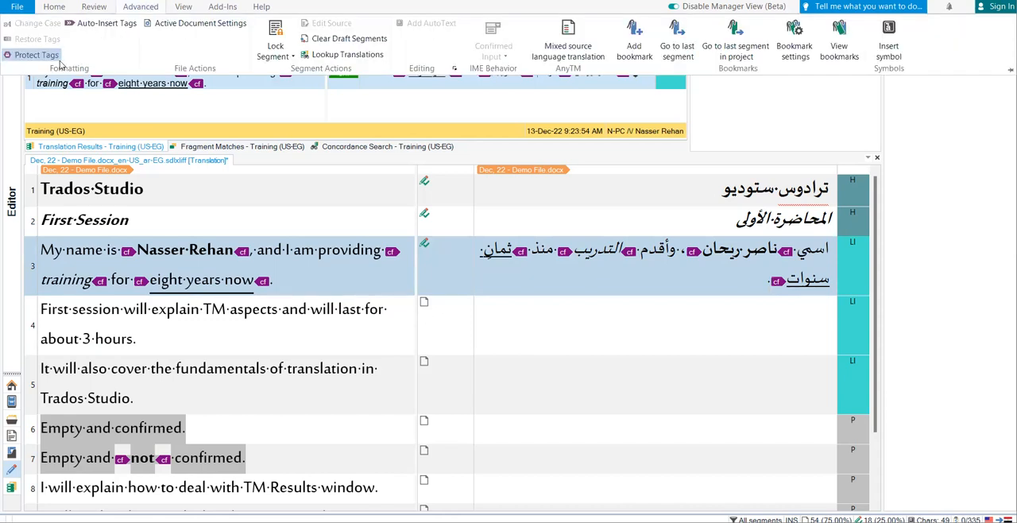
{"action": "left_click", "coordinate": [37, 55]}
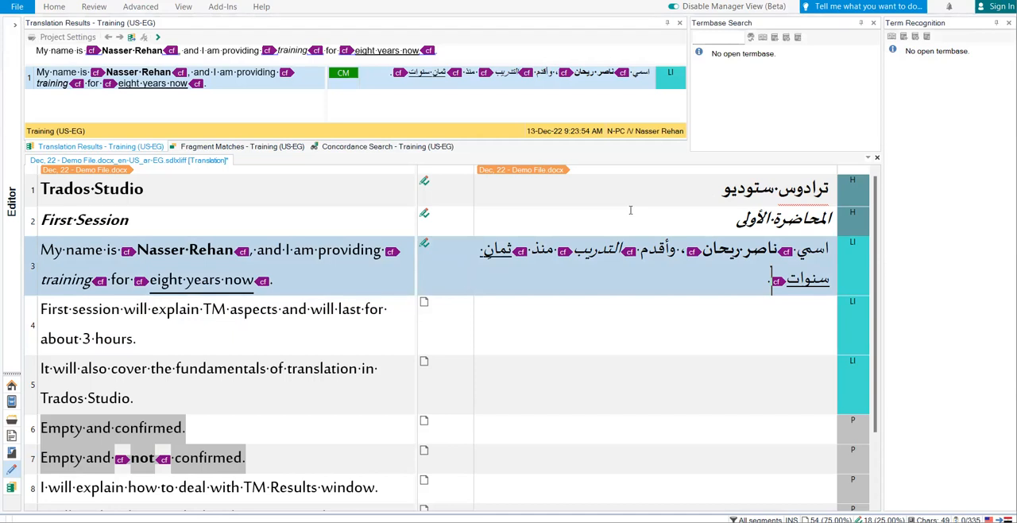
{"action": "key", "text": "BackSpace"}
Move to segment 4, run a concordance search on it, and toggle the Protect Tags option once more.
{"action": "key", "text": "Down"}
{"action": "key", "text": "F3"}
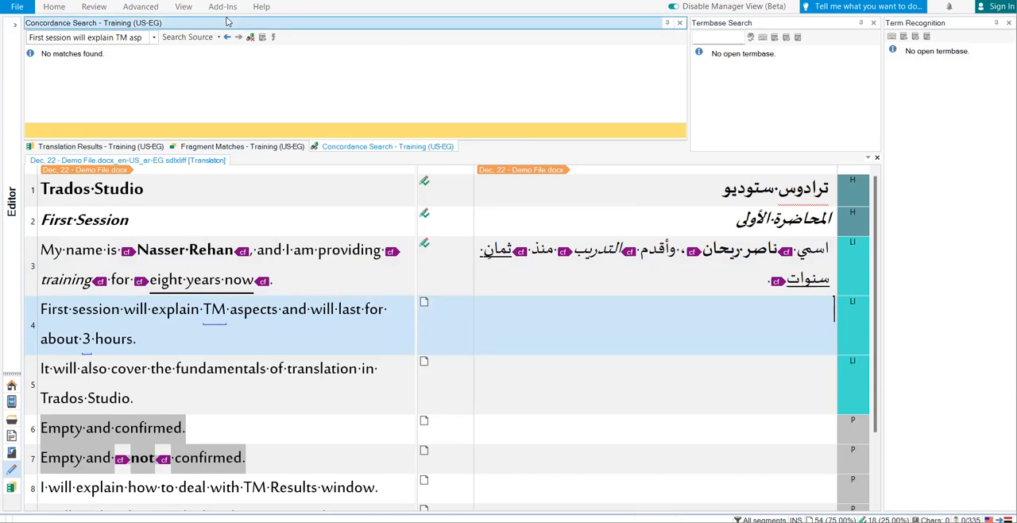
{"action": "left_click", "coordinate": [62, 9]}
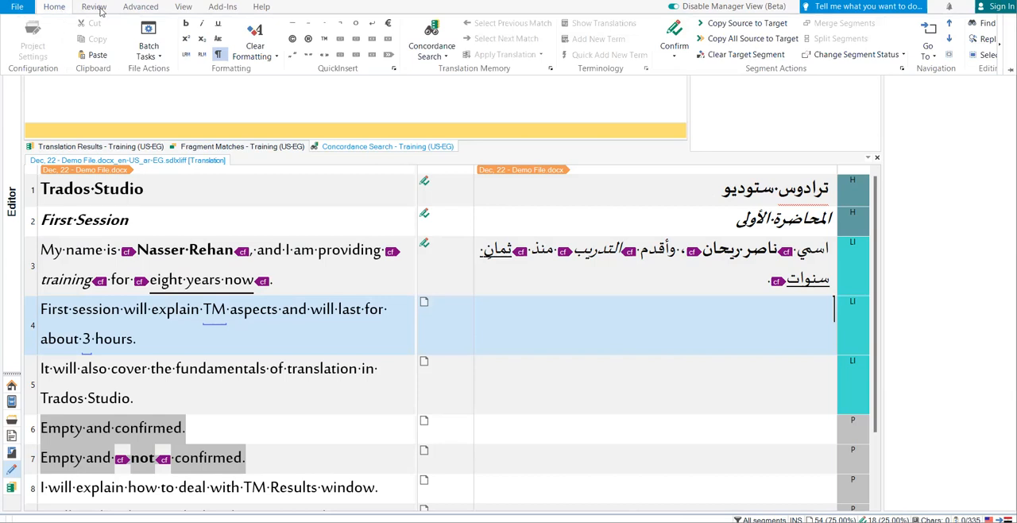
{"action": "left_click", "coordinate": [140, 8]}
{"action": "left_click", "coordinate": [38, 57]}
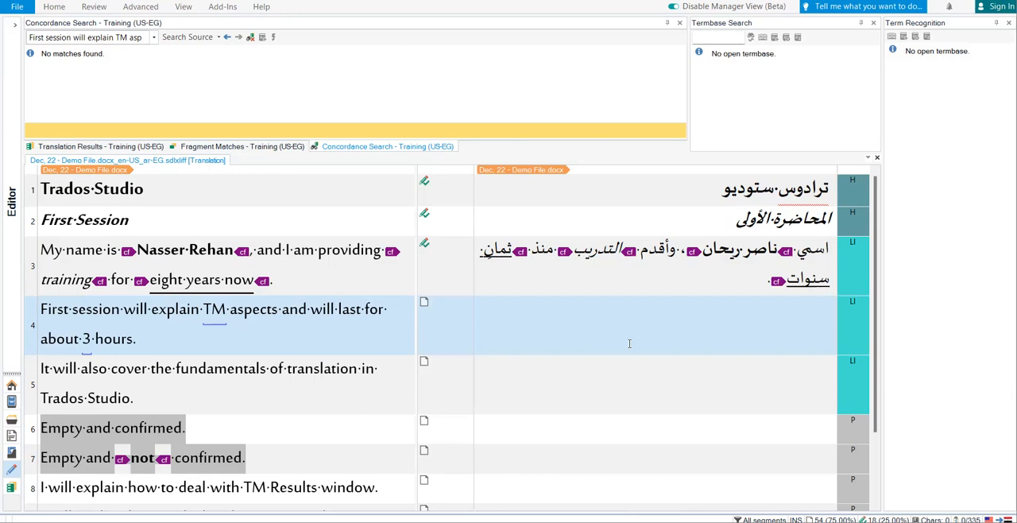
Start segment 4's translation with "سأشرح في المحاضرة الأولى ذاكرة الترجمة (TM)", inserting TM as a recognized source element.
{"action": "type", "text": "سأشرح في المحاضرة الأولى ذاكرة الترجمة ("}
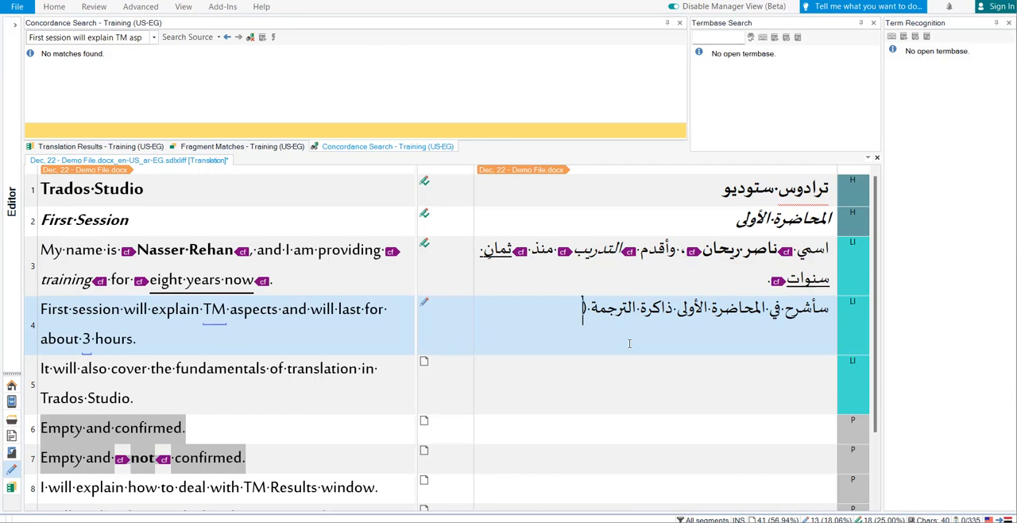
{"action": "key", "text": "ctrl+comma"}
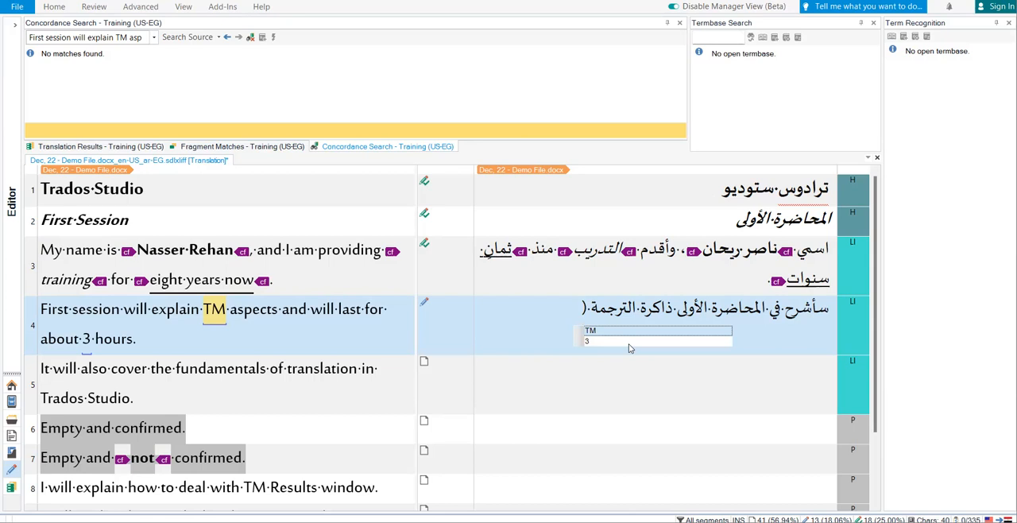
{"action": "key", "text": "Return"}
{"action": "type", "text": ") لمدة"}
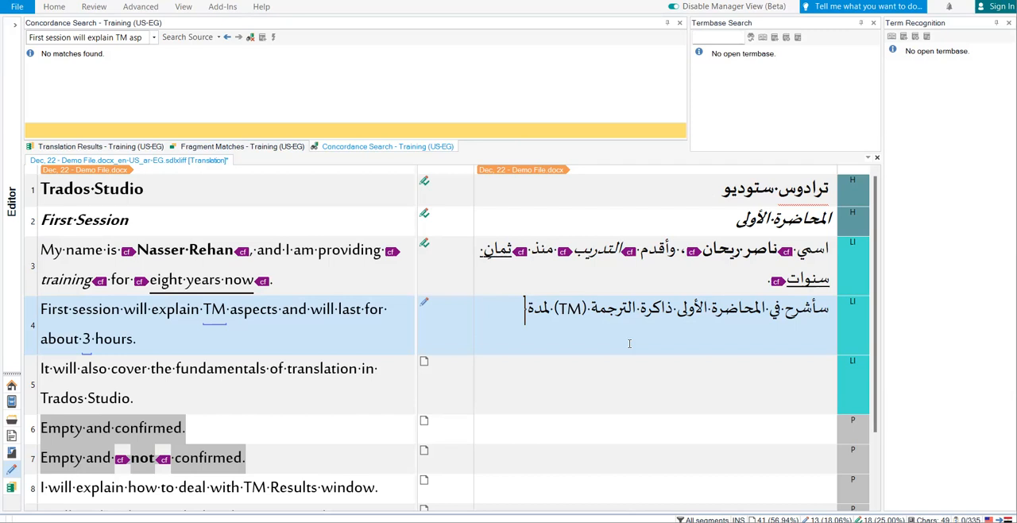
Complete segment 4 with "لمدة 3 ساعات.", inserting the 3 as a recognized source element, and confirm the segment.
{"action": "key", "text": "ctrl+comma"}
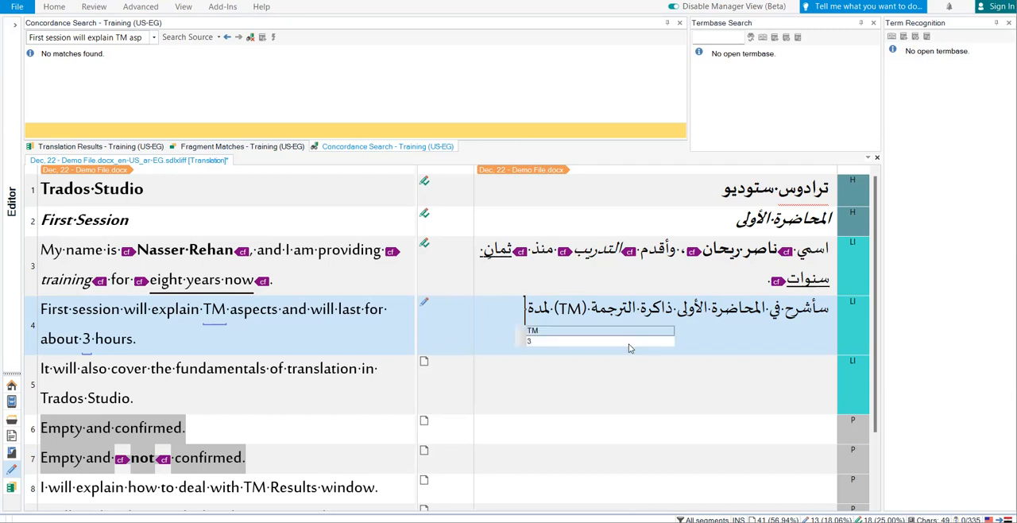
{"action": "key", "text": "Down"}
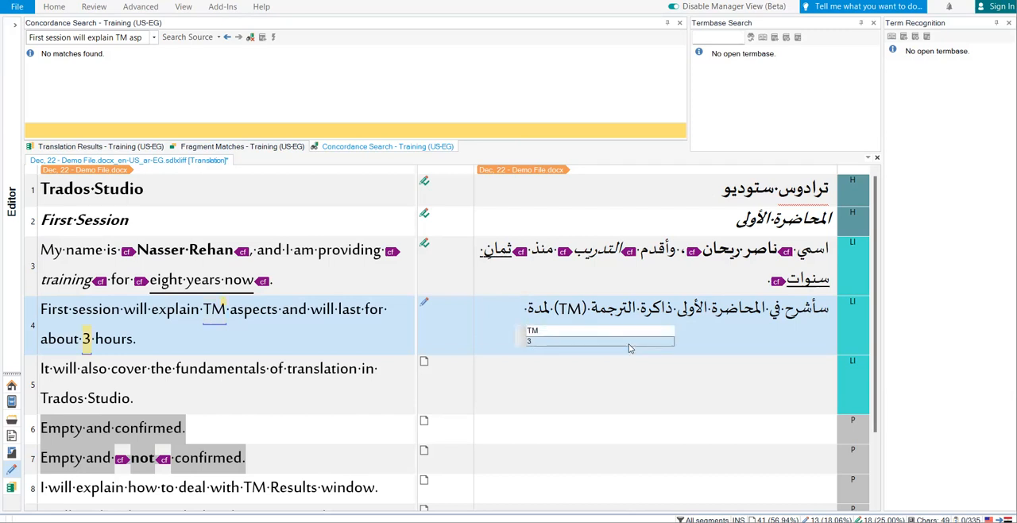
{"action": "key", "text": "Return"}
{"action": "type", "text": "سا"}
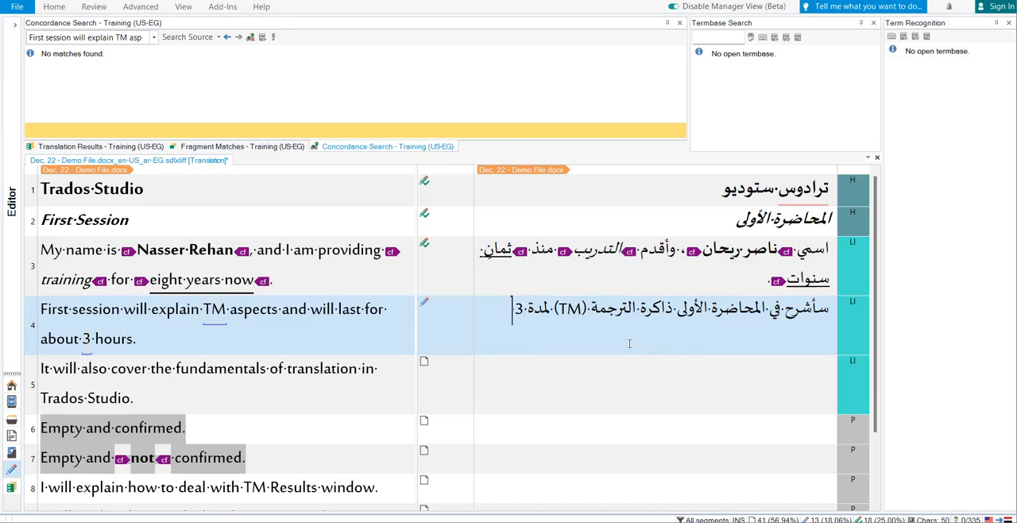
{"action": "type", "text": "عات."}
{"action": "key", "text": "ctrl+Return"}
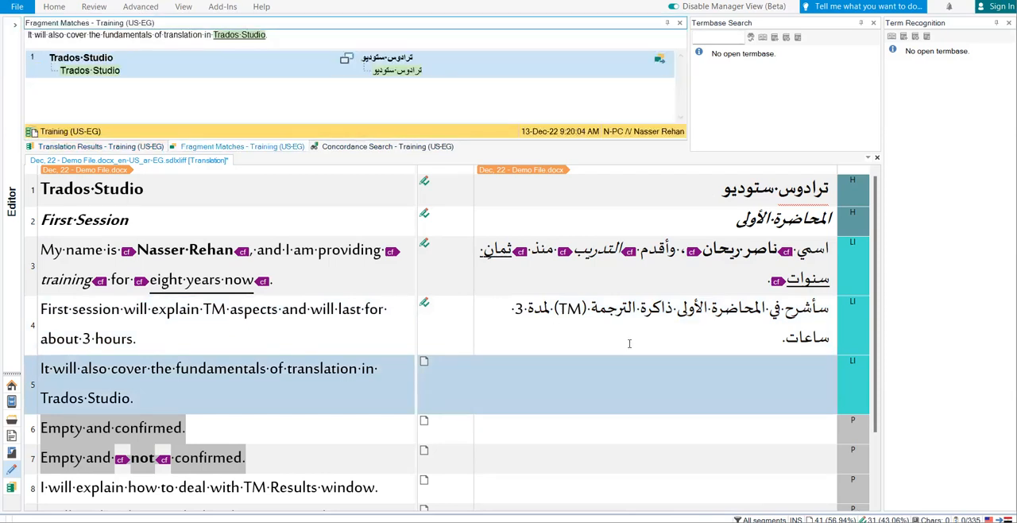
Translate segment 5 as "تشتمل هذه المحاضرة على أساسيات ترادوس ستوديو.", inserting "ترادوس ستوديو" from the suggestions, and confirm it.
{"action": "left_click", "coordinate": [730, 359]}
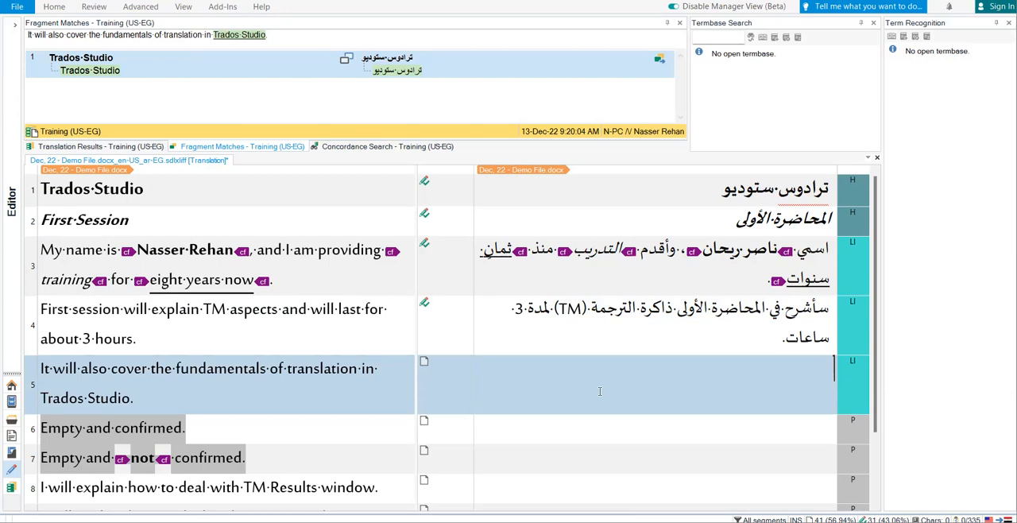
{"action": "type", "text": "تشتمل هذه المحاضرة على أساسيات"}
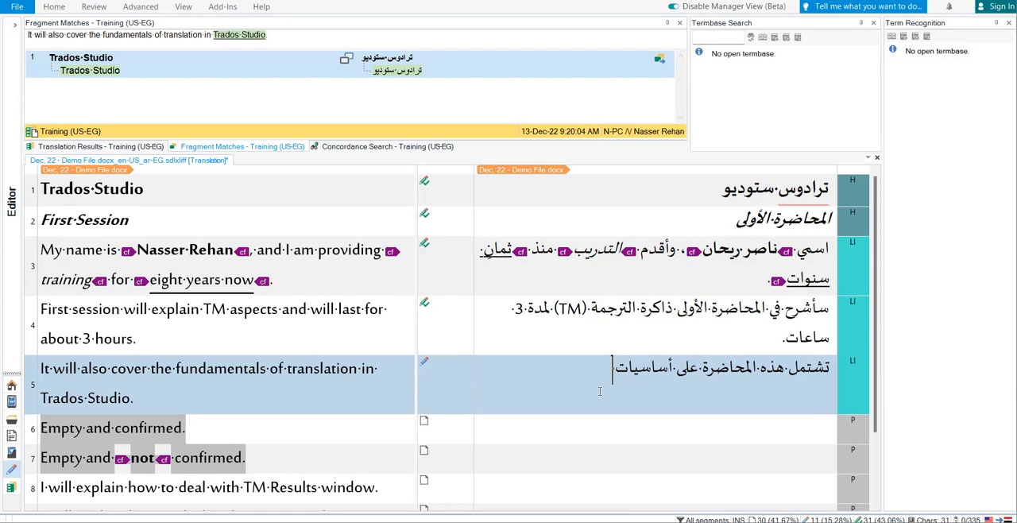
{"action": "type", "text": "ت"}
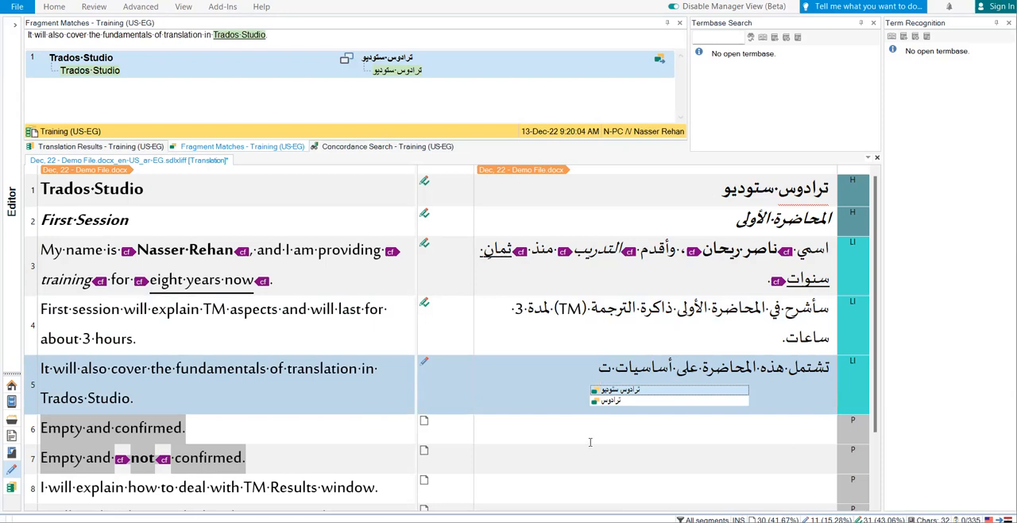
{"action": "left_click", "coordinate": [636, 391]}
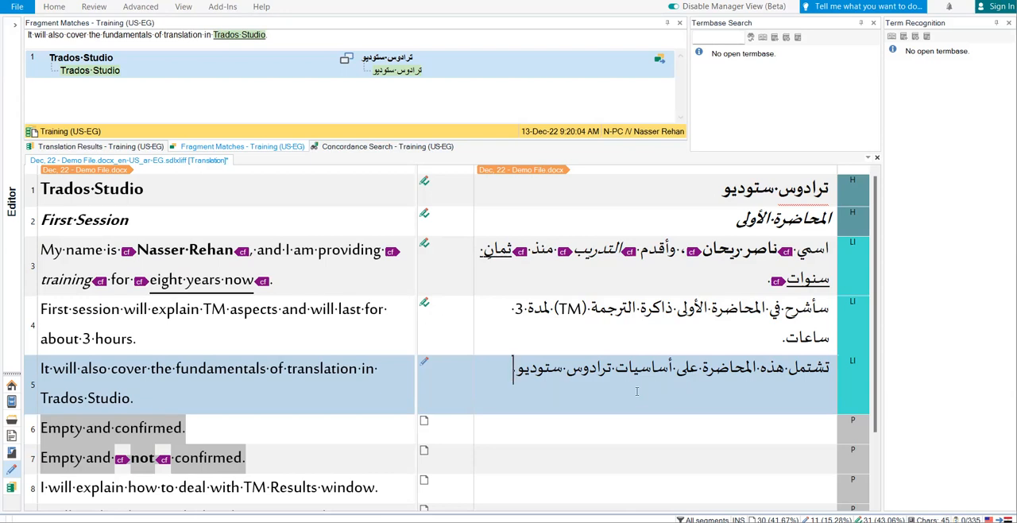
{"action": "type", "text": "."}
{"action": "key", "text": "ctrl+Return"}
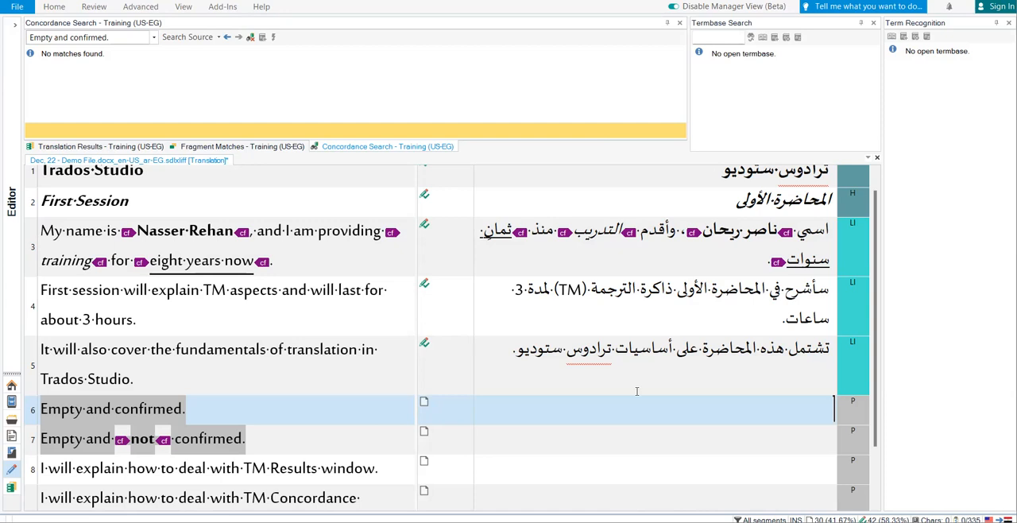
Confirm segment 6 with an empty target, check its error details, and skip segment 7 unconfirmed to reach segment 8.
{"action": "key", "text": "ctrl+Return"}
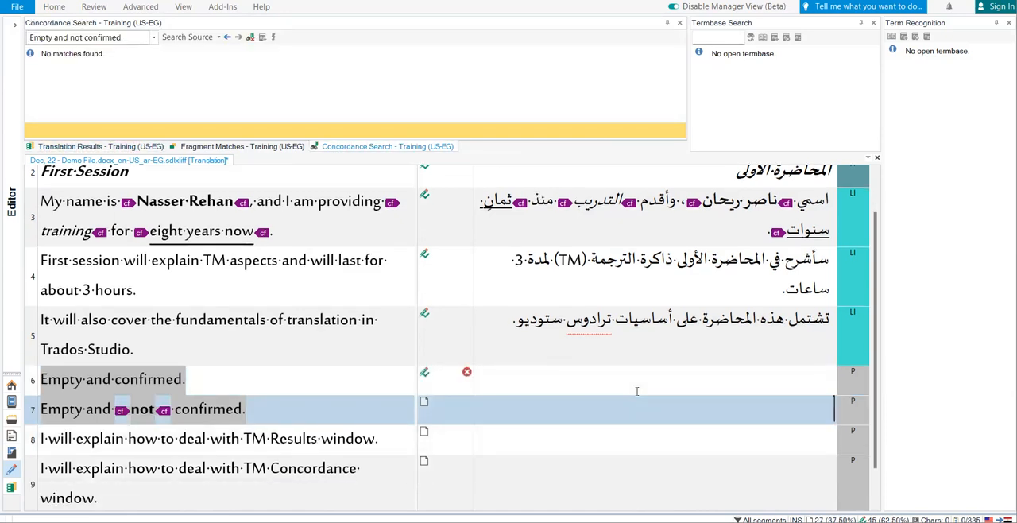
{"action": "mouse_move", "coordinate": [470, 371]}
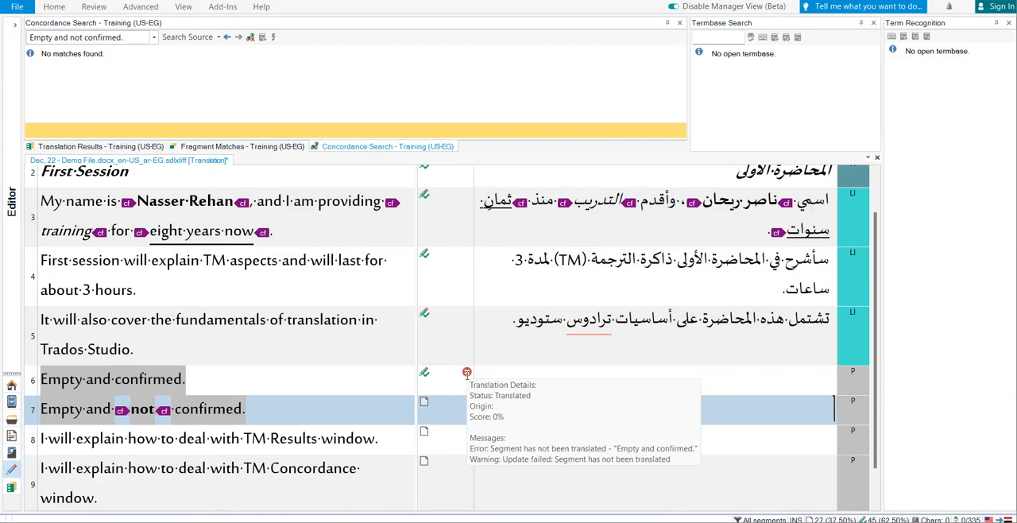
{"action": "key", "text": "Down"}
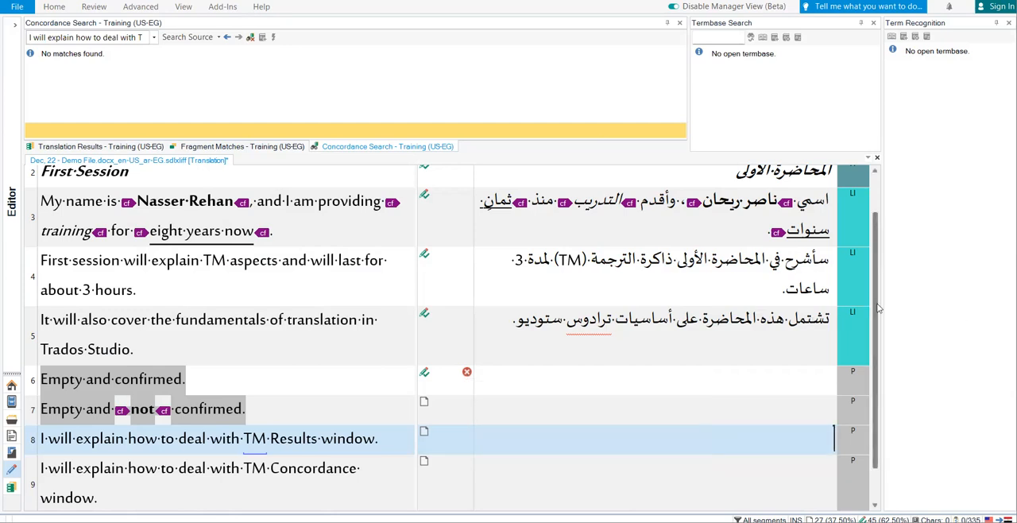
{"action": "scroll", "coordinate": [871, 307], "scroll_direction": "down", "scroll_amount": 1}
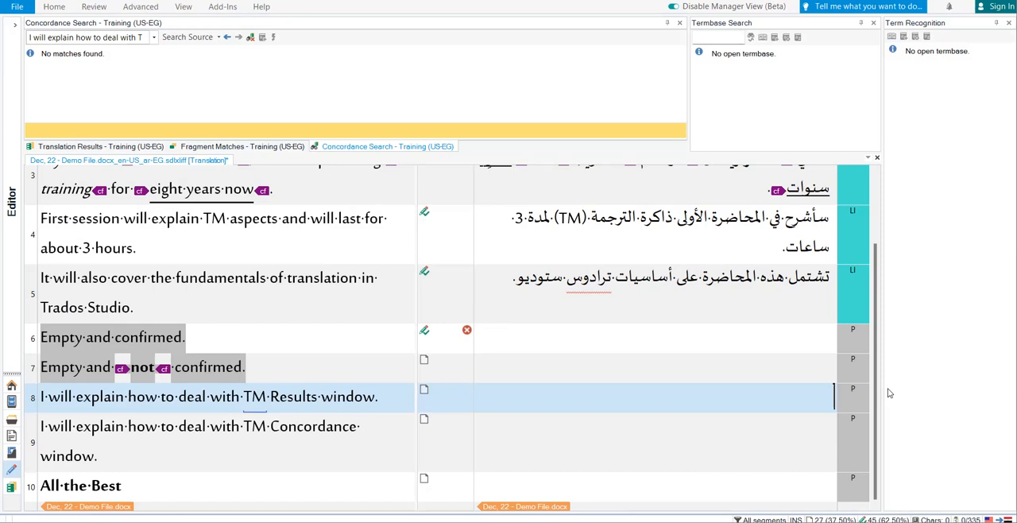
Review the Editor's Auto-propagation options, including the minimum match value, and accept the settings.
{"action": "left_click", "coordinate": [13, 10]}
{"action": "left_click", "coordinate": [69, 302]}
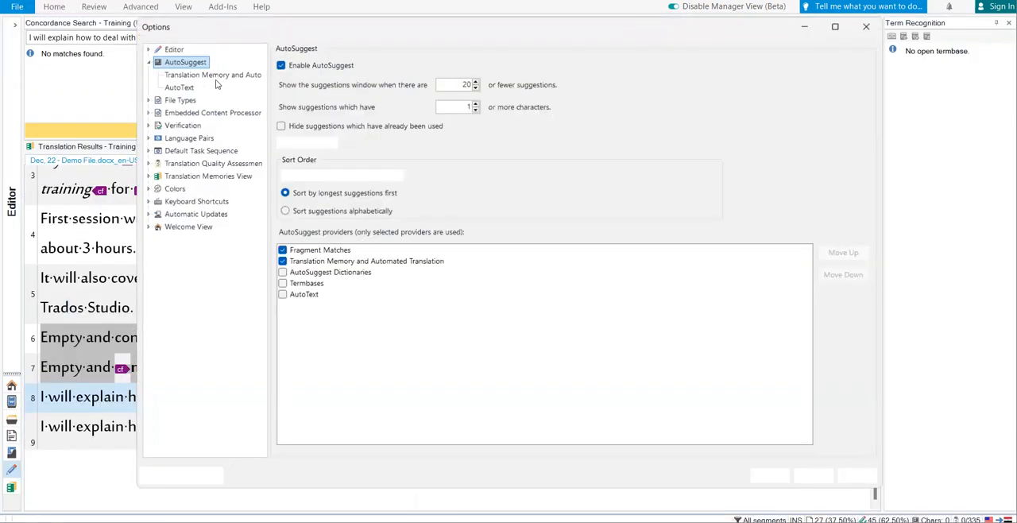
{"action": "left_click", "coordinate": [178, 50]}
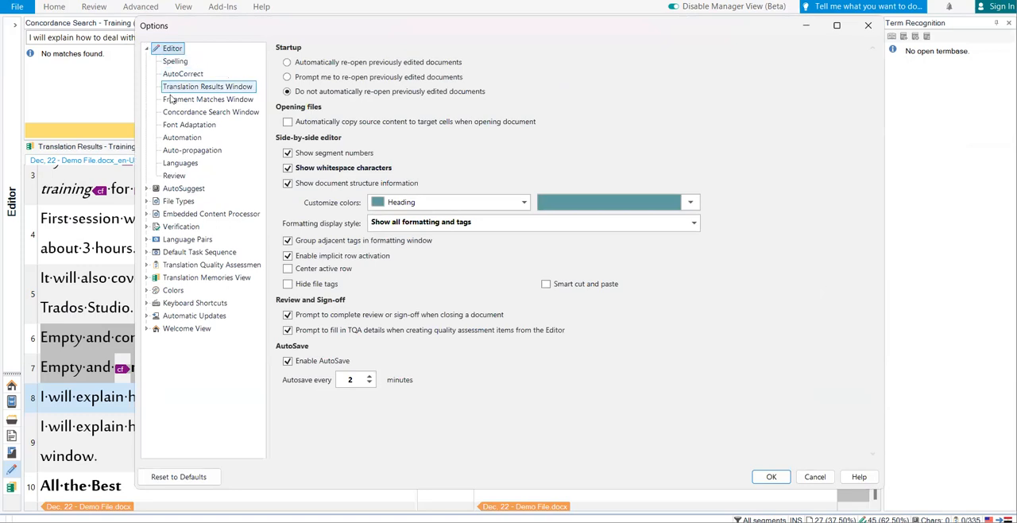
{"action": "left_click", "coordinate": [192, 150]}
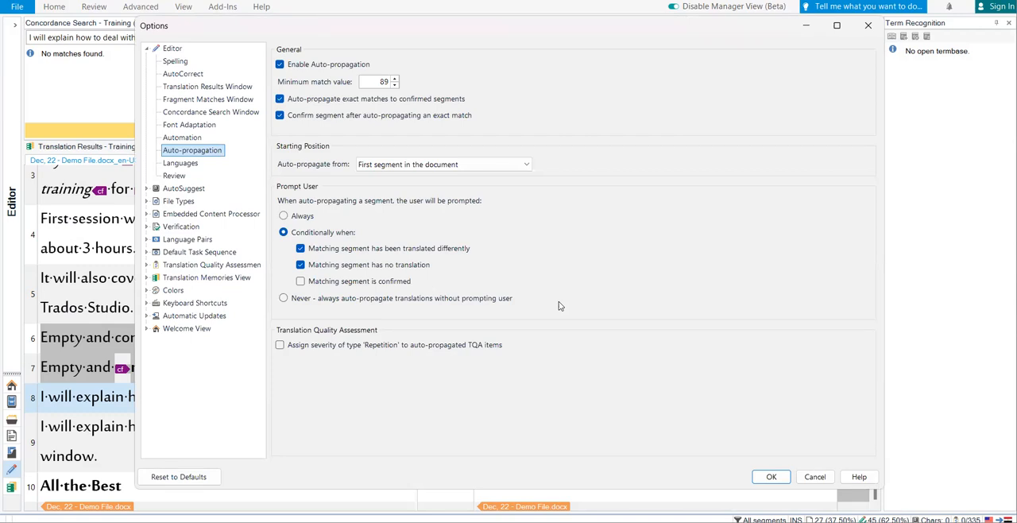
{"action": "double_click", "coordinate": [383, 82]}
{"action": "left_click", "coordinate": [775, 478]}
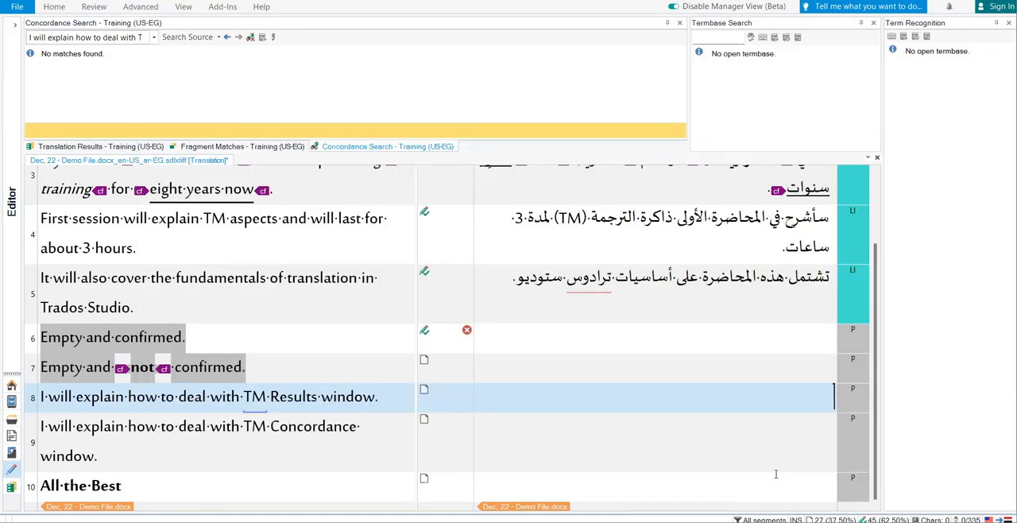
Start segment 8's translation with "سأشرح جوانب ذاكرة الترجمة (TM)", including TM as a recognized source element.
{"action": "type", "text": "سأشرح جو"}
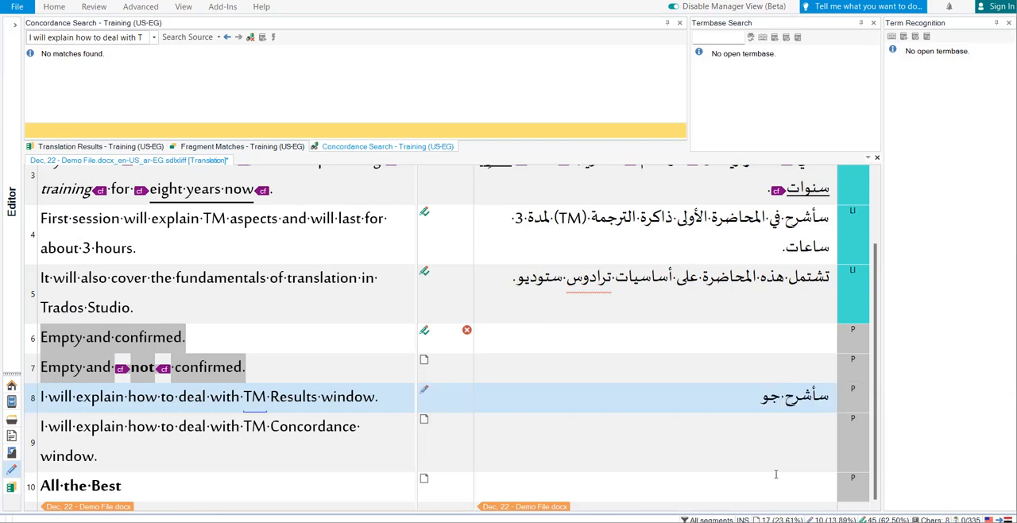
{"action": "type", "text": "انب"}
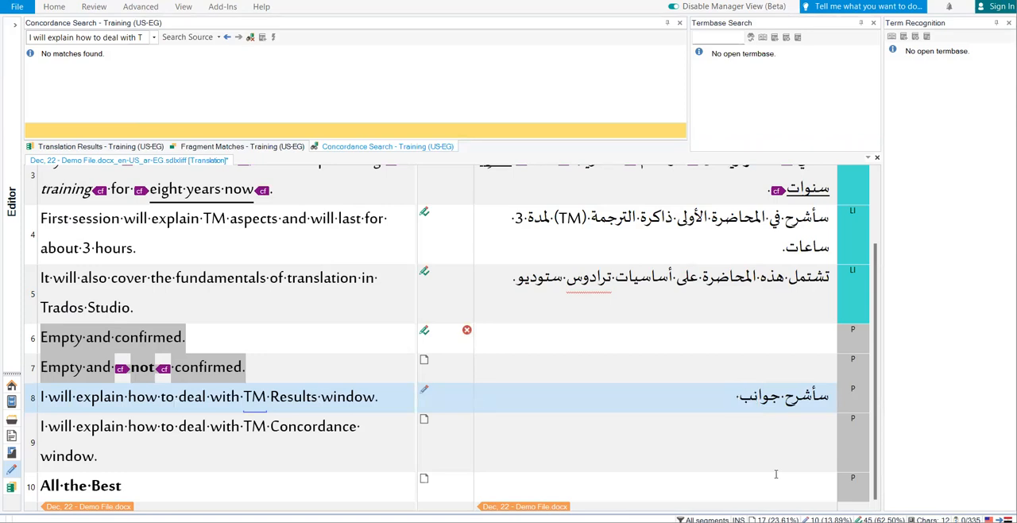
{"action": "type", "text": " ذاكرة الترج"}
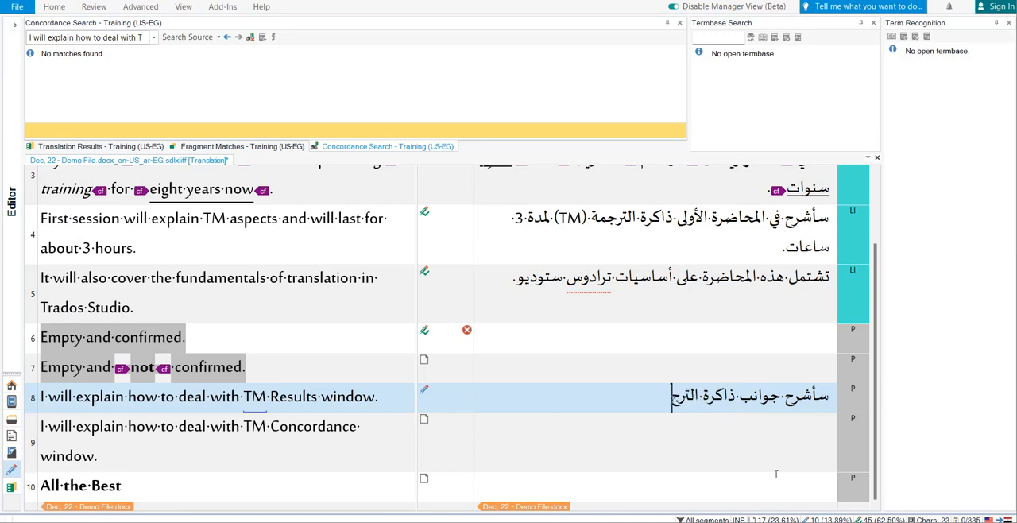
{"action": "type", "text": "مة ("}
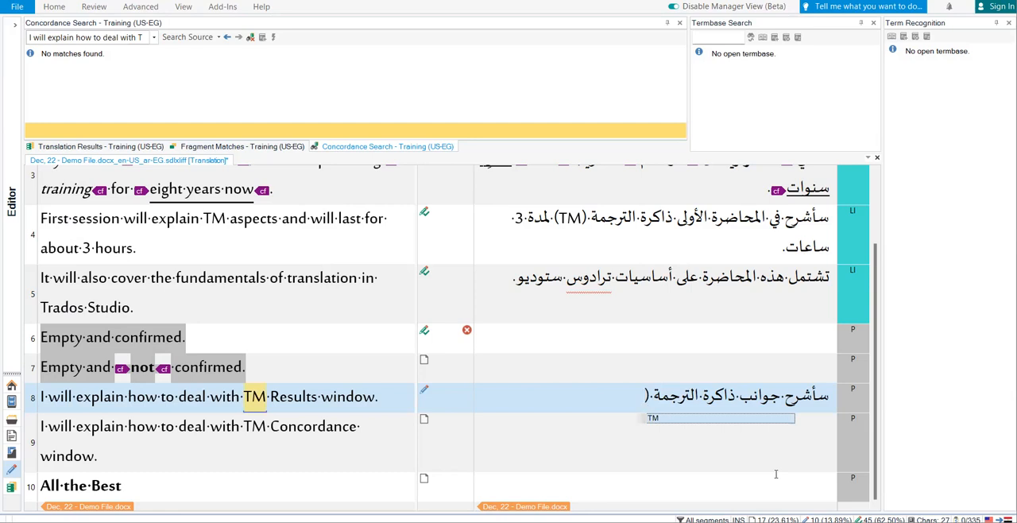
{"action": "type", "text": "TM)"}
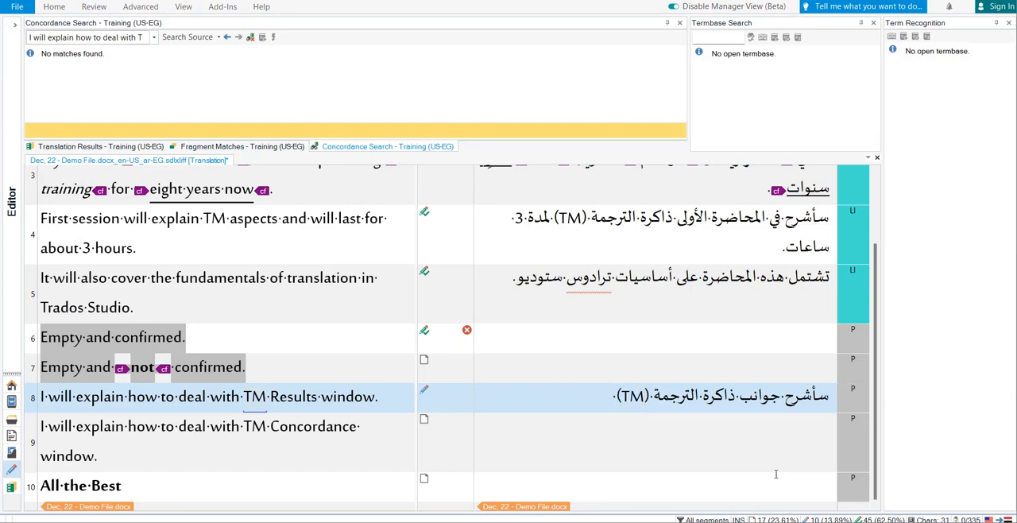
Insert "نافذة نتائج" before "ذاكرة الترجمة" in segment 8 and end the sentence with a period.
{"action": "key", "text": "ctrl+Right"}
{"action": "key", "text": "ctrl+Right"}
{"action": "key", "text": "ctrl+Right"}
{"action": "type", "text": "نافذة "}
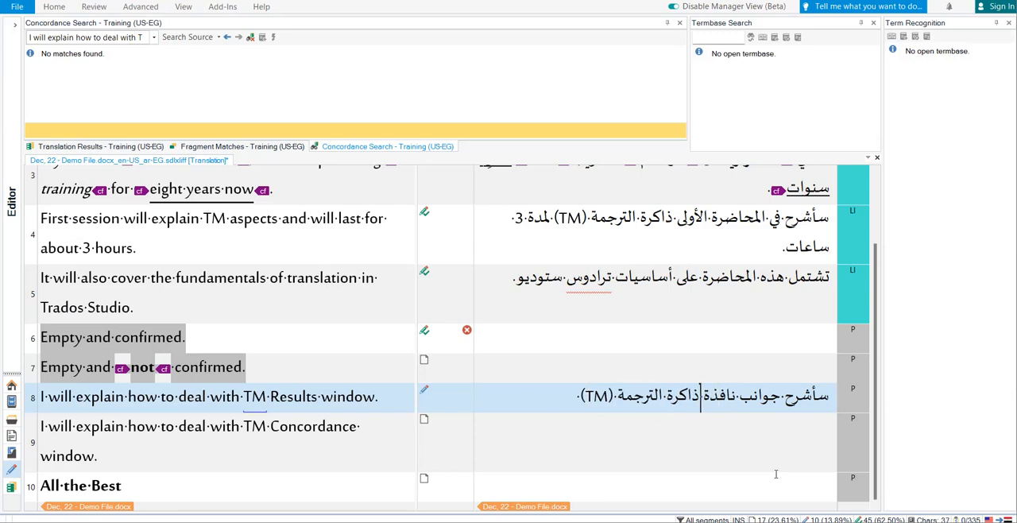
{"action": "type", "text": "نتائج"}
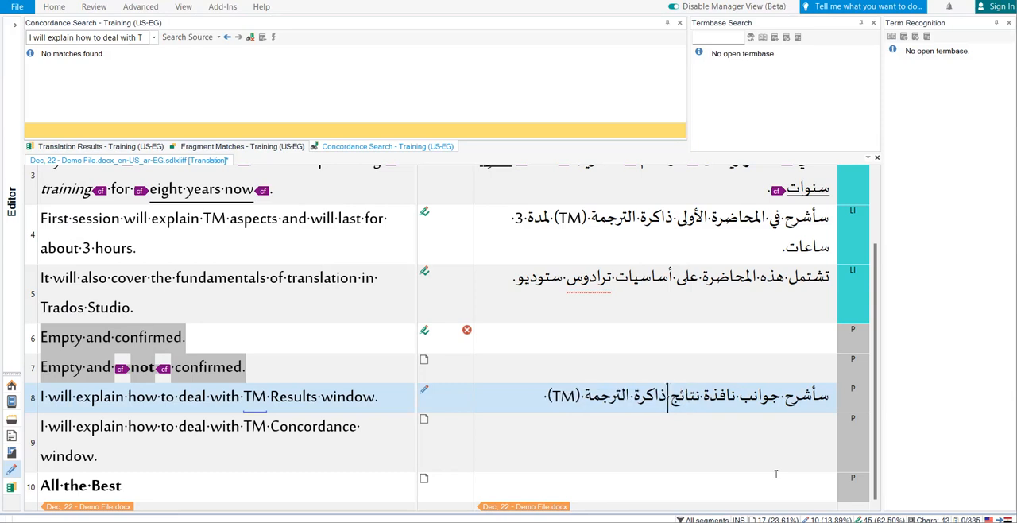
{"action": "key", "text": "ctrl+Left"}
{"action": "key", "text": "ctrl+Left"}
{"action": "key", "text": "Left"}
{"action": "key", "text": "Left"}
{"action": "key", "text": "Left"}
{"action": "key", "text": "Left"}
{"action": "key", "text": "Left"}
{"action": "type", "text": "."}
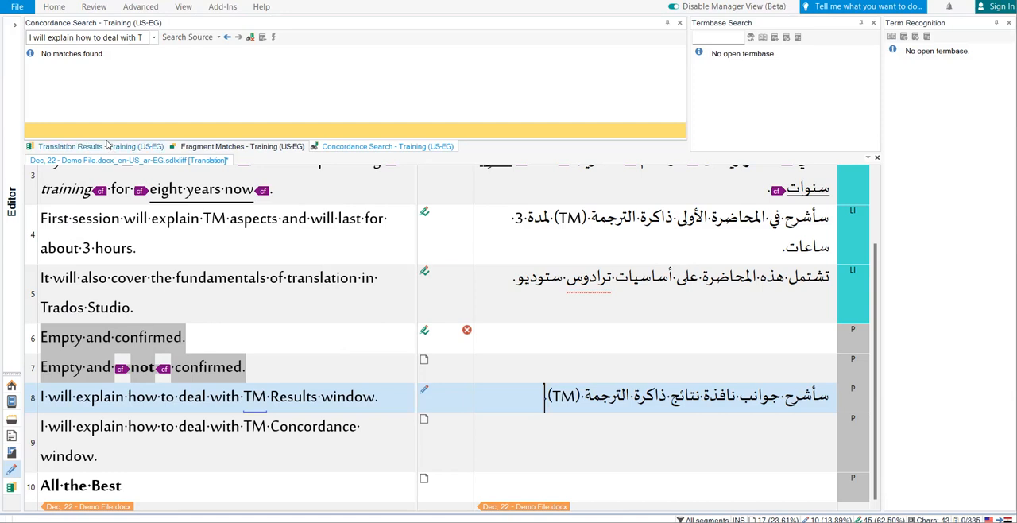
Return to segment 5 and compare its translation results, fragment matches and concordance search views.
{"action": "left_click", "coordinate": [580, 299]}
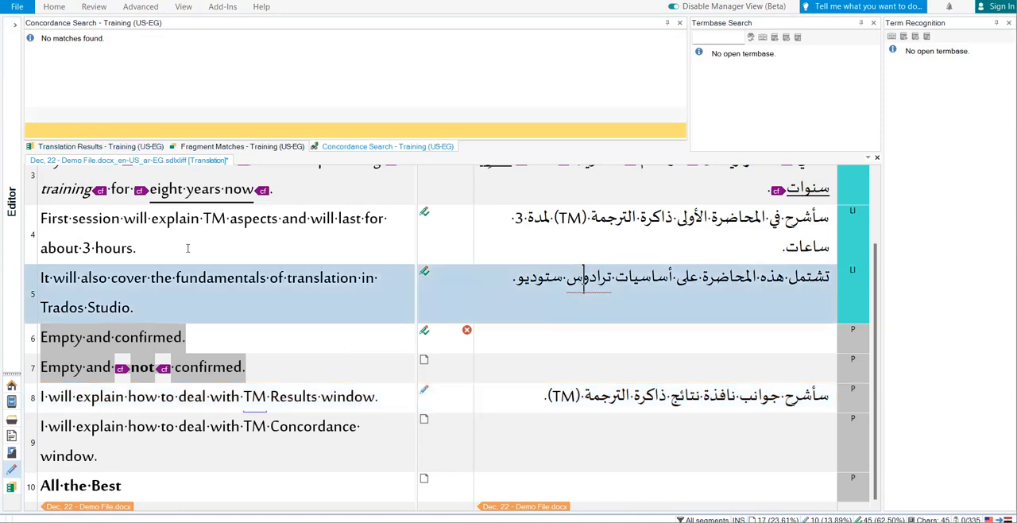
{"action": "left_click", "coordinate": [112, 147]}
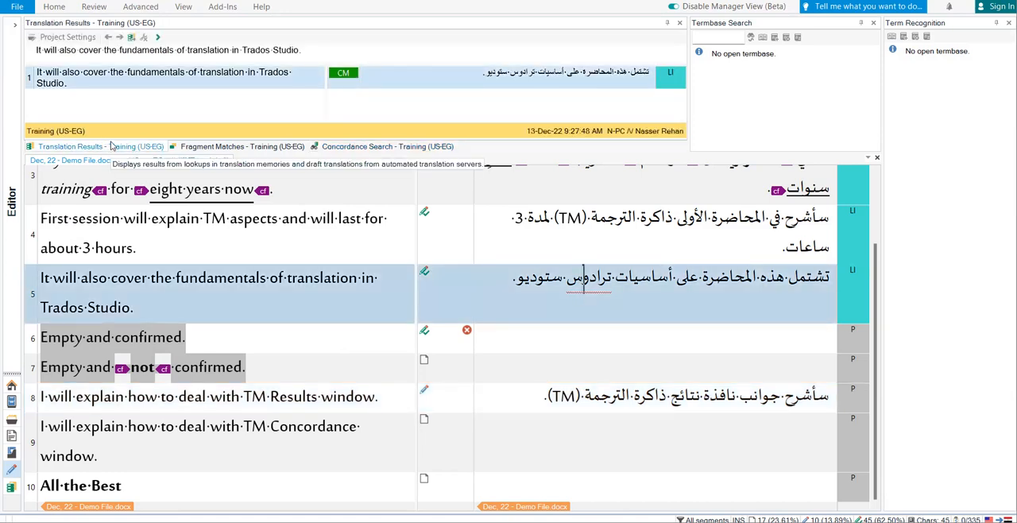
{"action": "left_click", "coordinate": [214, 147]}
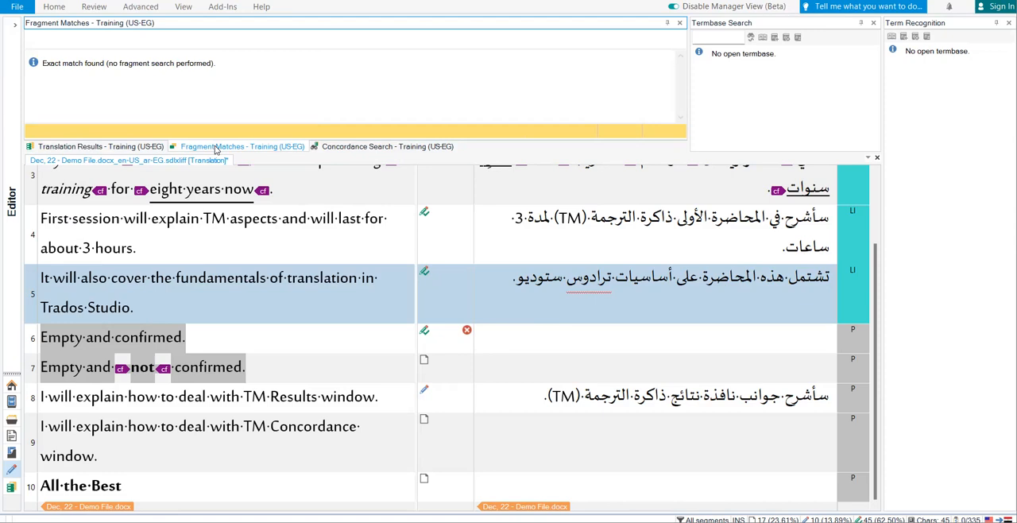
{"action": "left_click", "coordinate": [343, 147]}
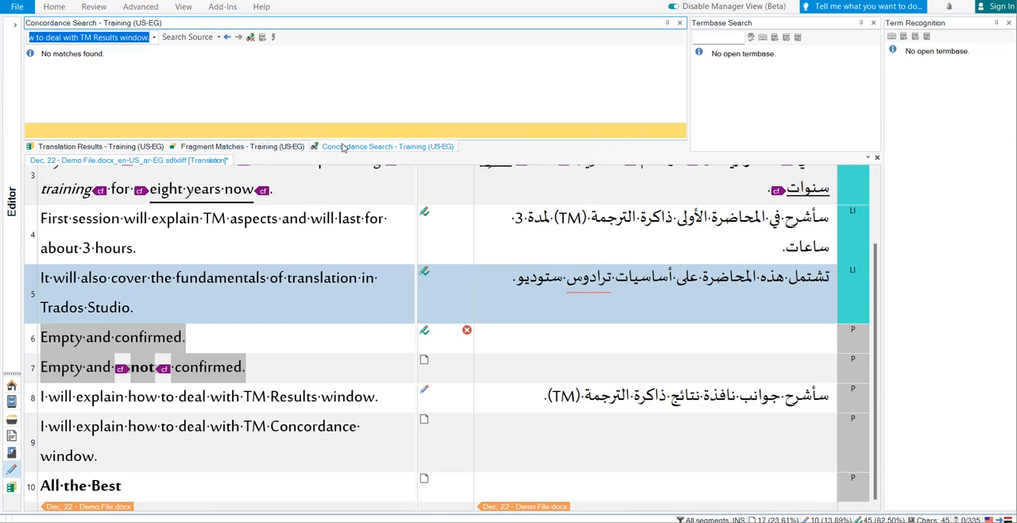
Run a concordance search for "trados" in the source text and view the available source and target search options.
{"action": "left_click", "coordinate": [125, 39]}
{"action": "key", "text": "ctrl+a"}
{"action": "key", "text": "Delete"}
{"action": "key", "text": "alt+space"}
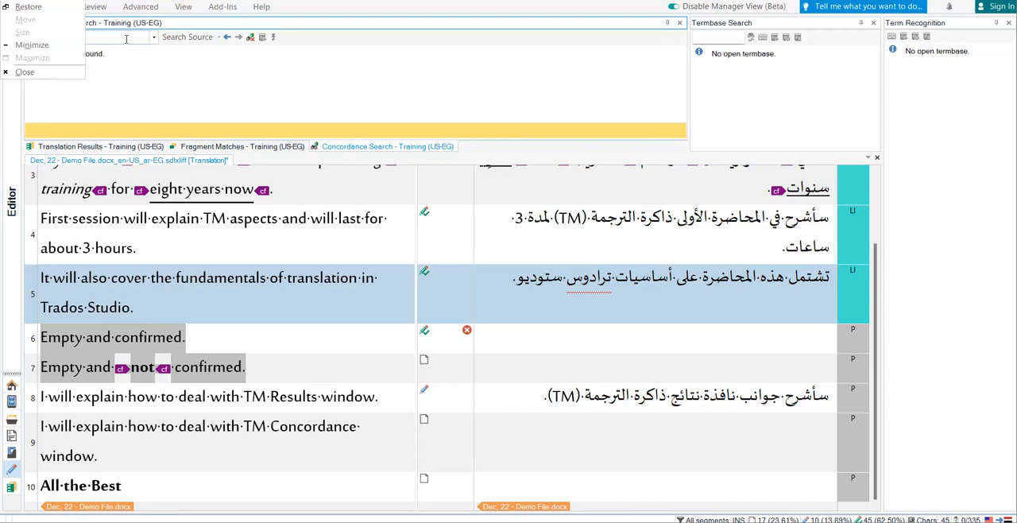
{"action": "key", "text": "r"}
{"action": "type", "text": "trados"}
{"action": "key", "text": "Return"}
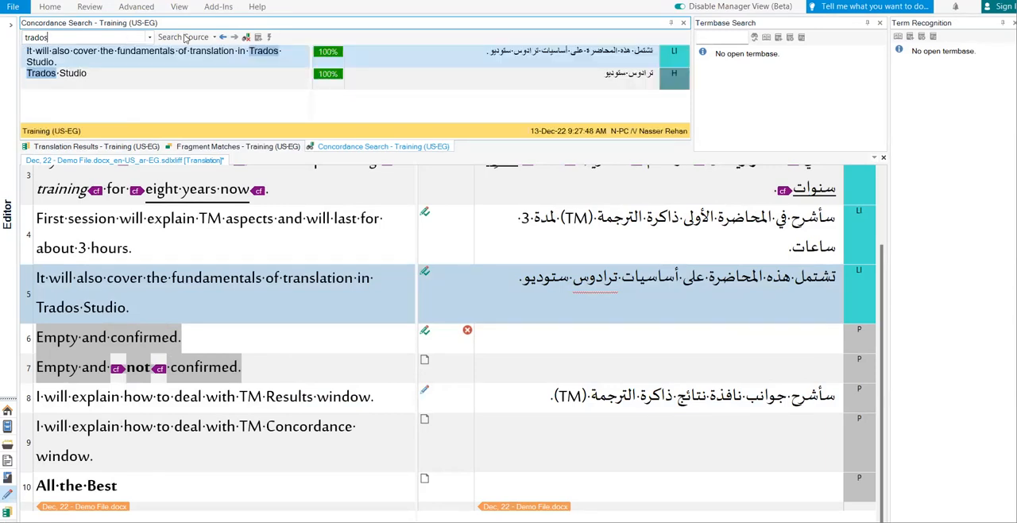
{"action": "left_click", "coordinate": [213, 37]}
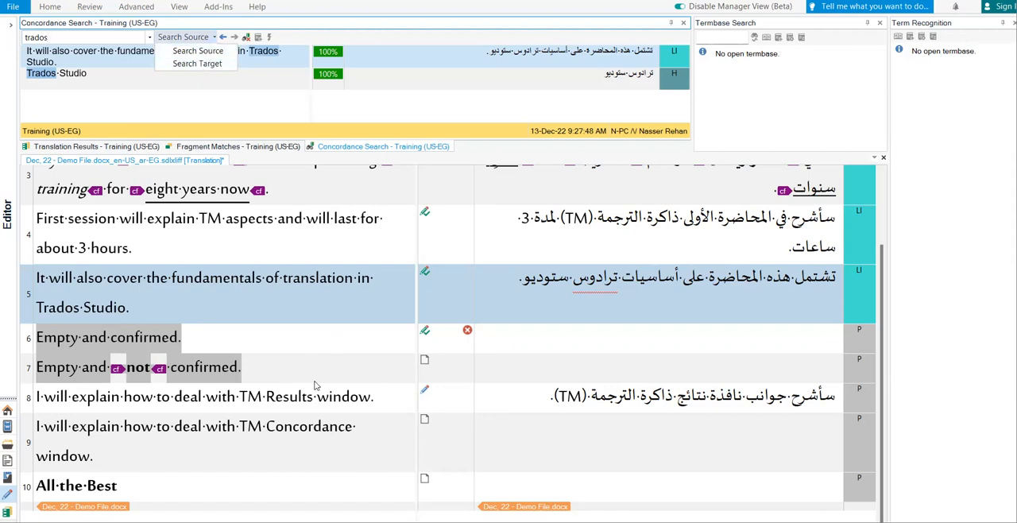
Select "TM" in segment 8's source text, run a concordance search on it, and move to segment 7's target.
{"action": "left_click", "coordinate": [592, 399]}
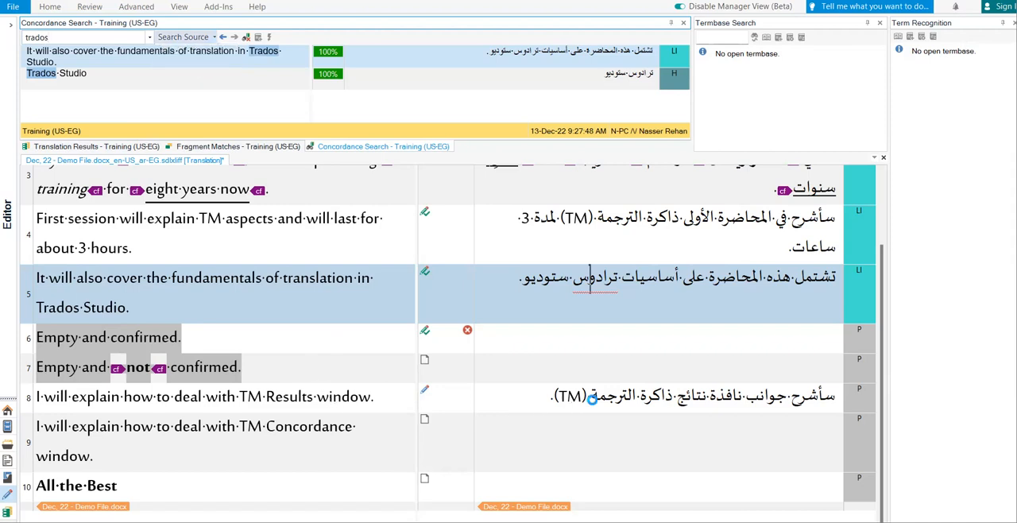
{"action": "left_click", "coordinate": [157, 407]}
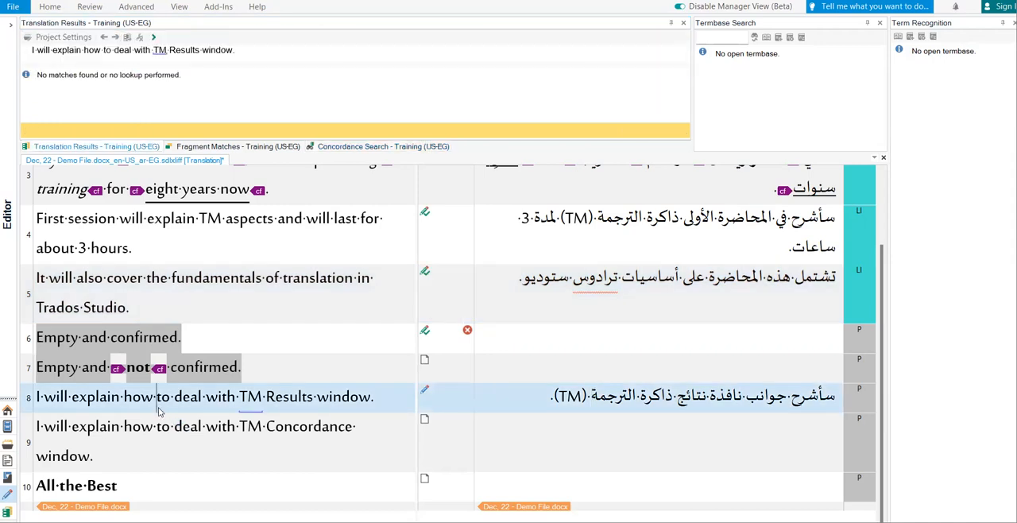
{"action": "key", "text": "shift+Right"}
{"action": "key", "text": "shift+Right"}
{"action": "key", "text": "shift+Right"}
{"action": "key", "text": "shift+Right"}
{"action": "key", "text": "shift+Right"}
{"action": "key", "text": "shift+Right"}
{"action": "key", "text": "shift+Right"}
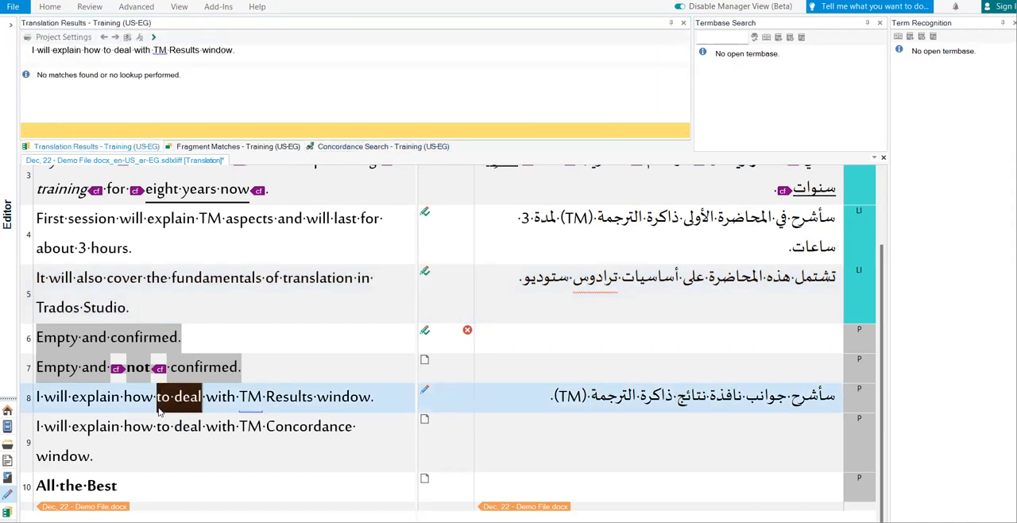
{"action": "key", "text": "Right"}
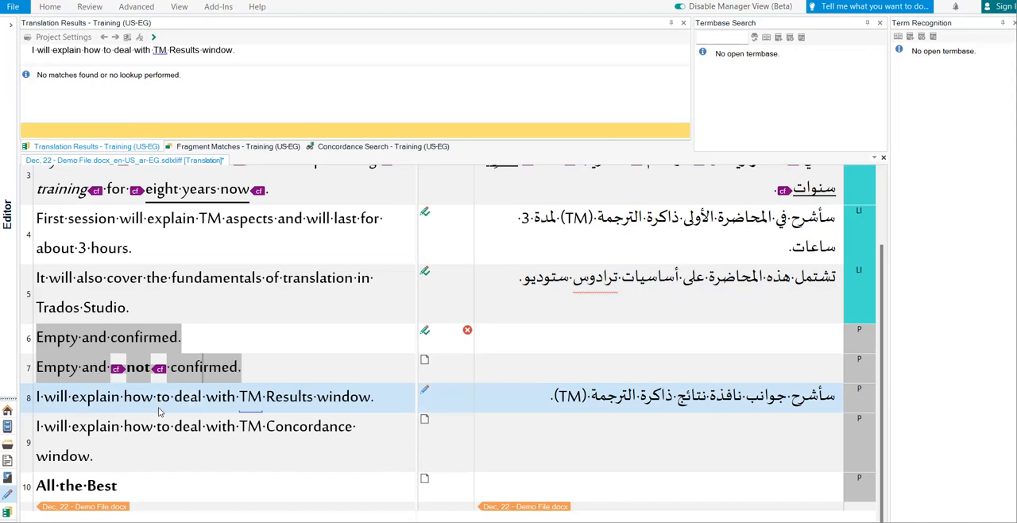
{"action": "key", "text": "ctrl+Right"}
{"action": "key", "text": "ctrl+Right"}
{"action": "key", "text": "ctrl+Right"}
{"action": "key", "text": "ctrl+Left"}
{"action": "key", "text": "shift+Right"}
{"action": "key", "text": "shift+Right"}
{"action": "key", "text": "shift+Right"}
{"action": "key", "text": "shift+Left"}
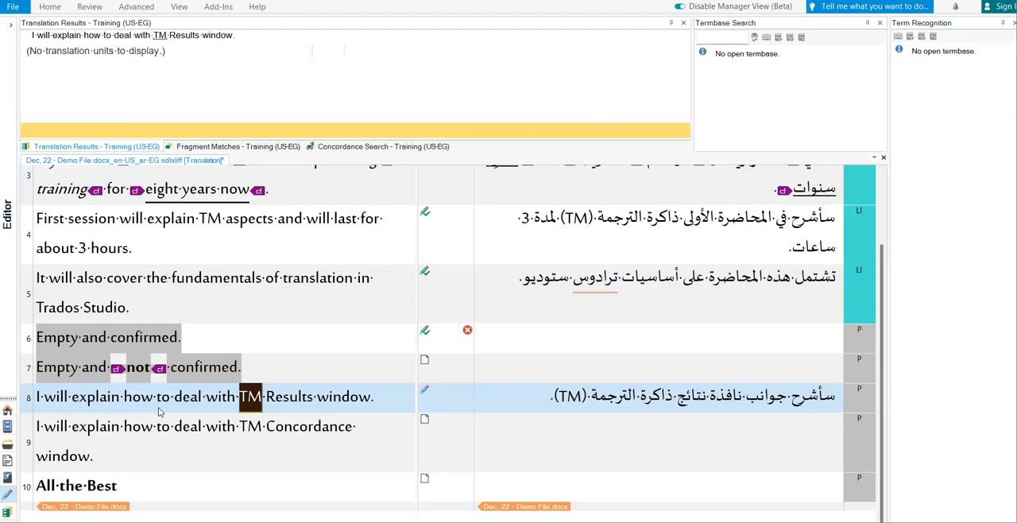
{"action": "key", "text": "F3"}
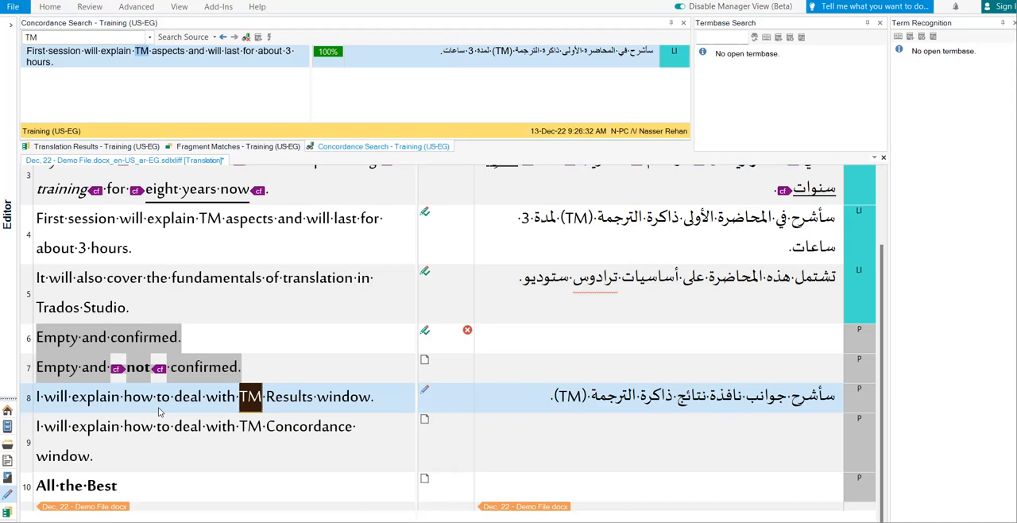
{"action": "left_click", "coordinate": [534, 379]}
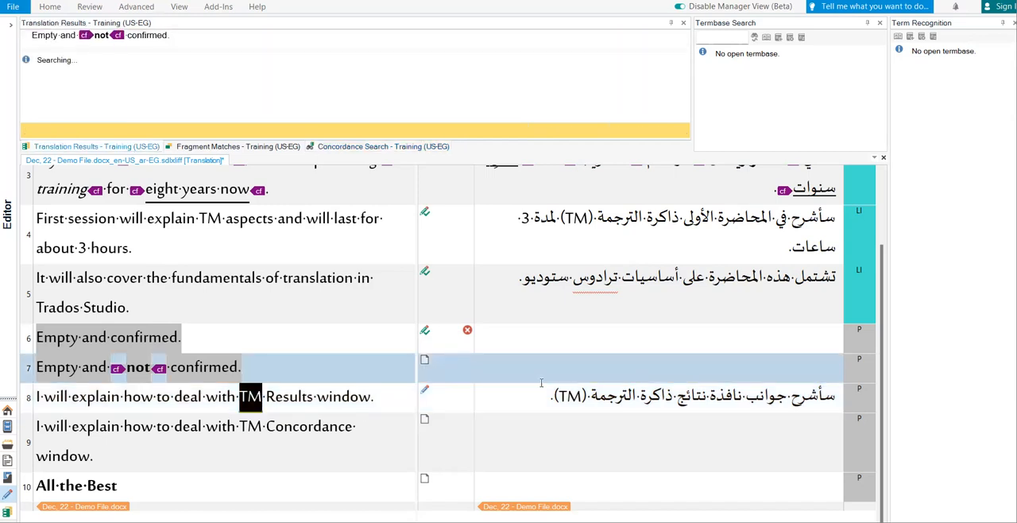
Confirm segment 8's translation, apply its auto-propagated match to segment 9, and view segment 9's translation details.
{"action": "key", "text": "Down"}
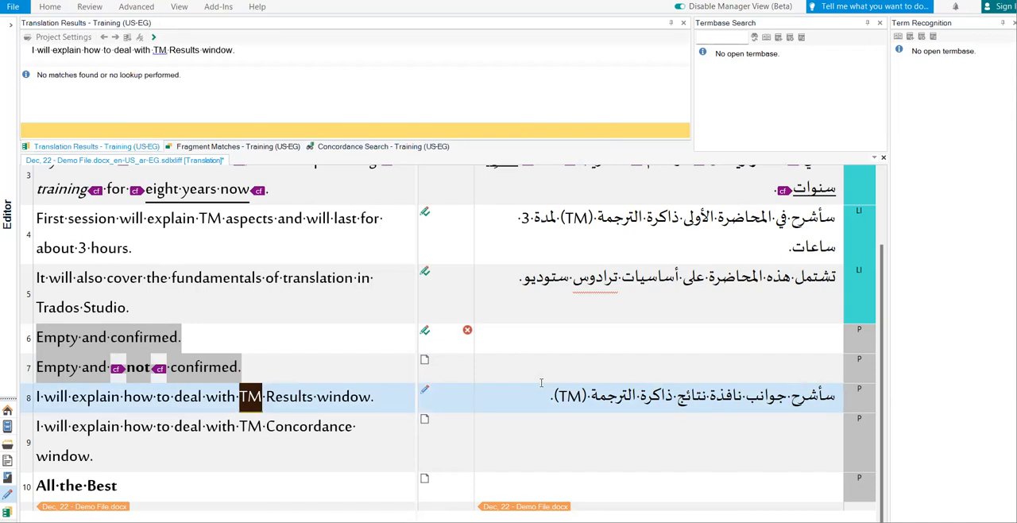
{"action": "key", "text": "ctrl+Return"}
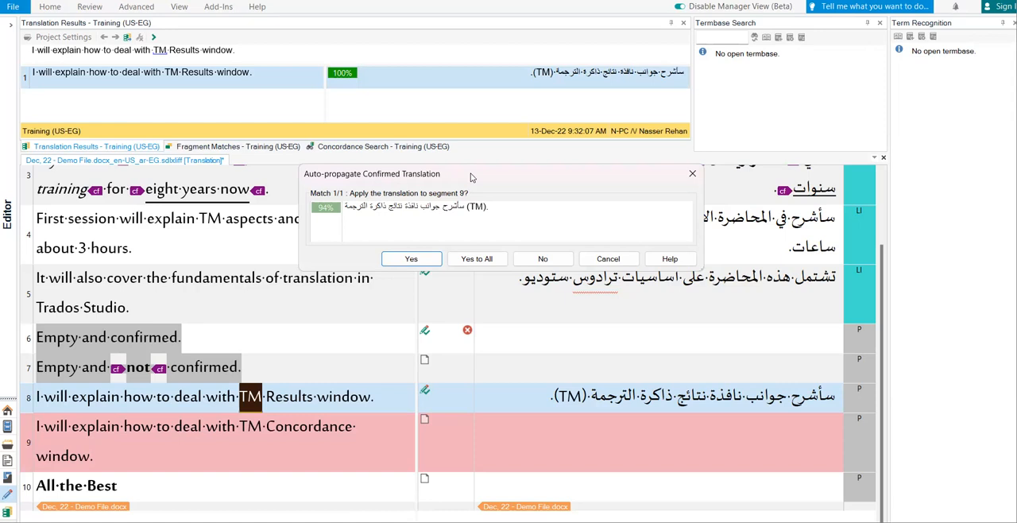
{"action": "left_click_drag", "start_coordinate": [471, 176], "coordinate": [446, 256]}
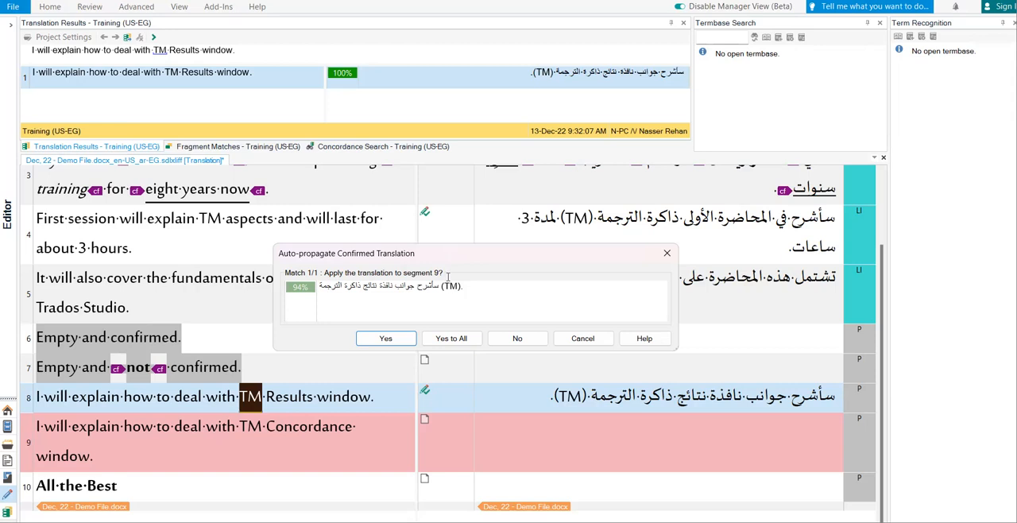
{"action": "left_click", "coordinate": [386, 338]}
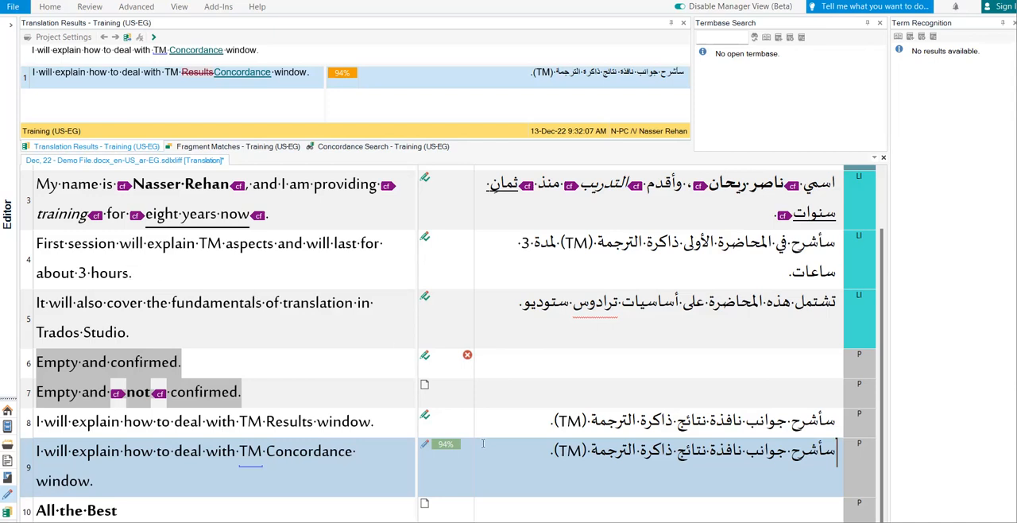
{"action": "mouse_move", "coordinate": [445, 445]}
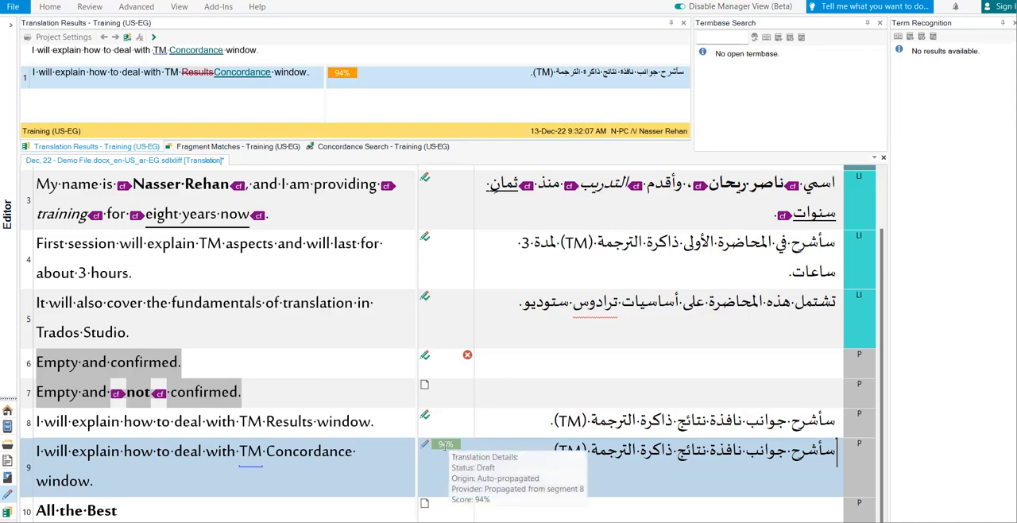
Replace "نتائج" with "البحث في" in segment 9's target and confirm the segment.
{"action": "left_click", "coordinate": [634, 450]}
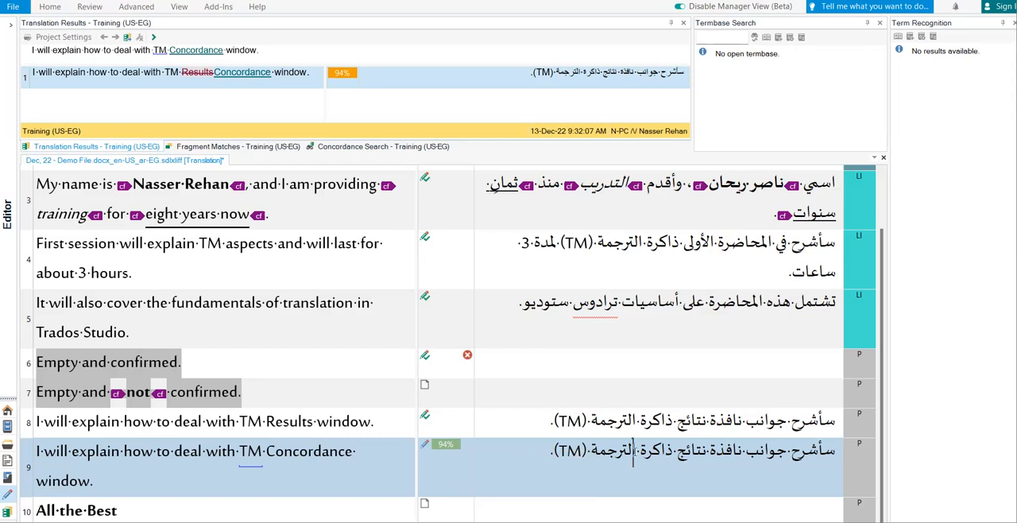
{"action": "key", "text": "ctrl+Right"}
{"action": "key", "text": "ctrl+Right"}
{"action": "key", "text": "ctrl+Right"}
{"action": "key", "text": "ctrl+Right"}
{"action": "key", "text": "Right"}
{"action": "key", "text": "ctrl+Left"}
{"action": "key", "text": "ctrl+Left"}
{"action": "key", "text": "ctrl+Left"}
{"action": "key", "text": "ctrl+shift+Right"}
{"action": "type", "text": "hgfpe"}
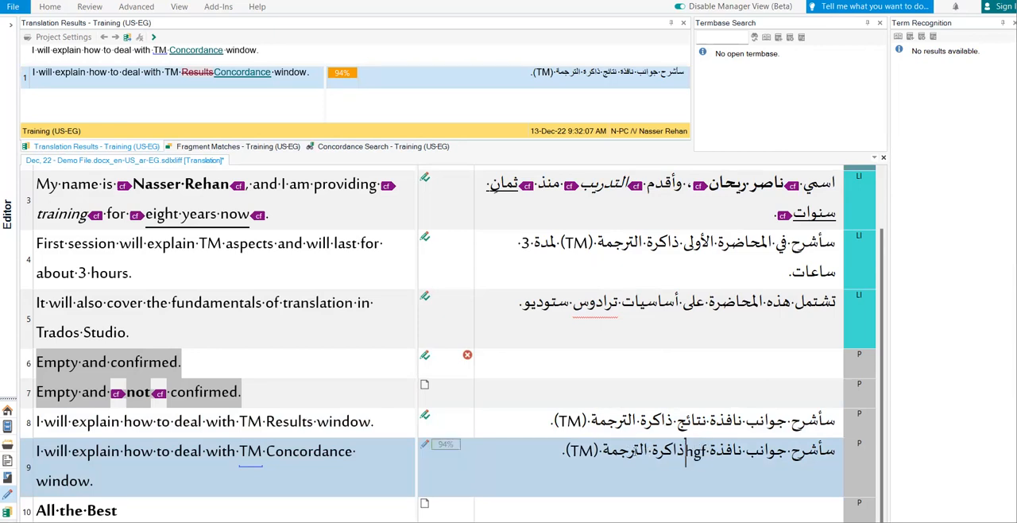
{"action": "key", "text": "ctrl+BackSpace"}
{"action": "key", "text": "alt+space"}
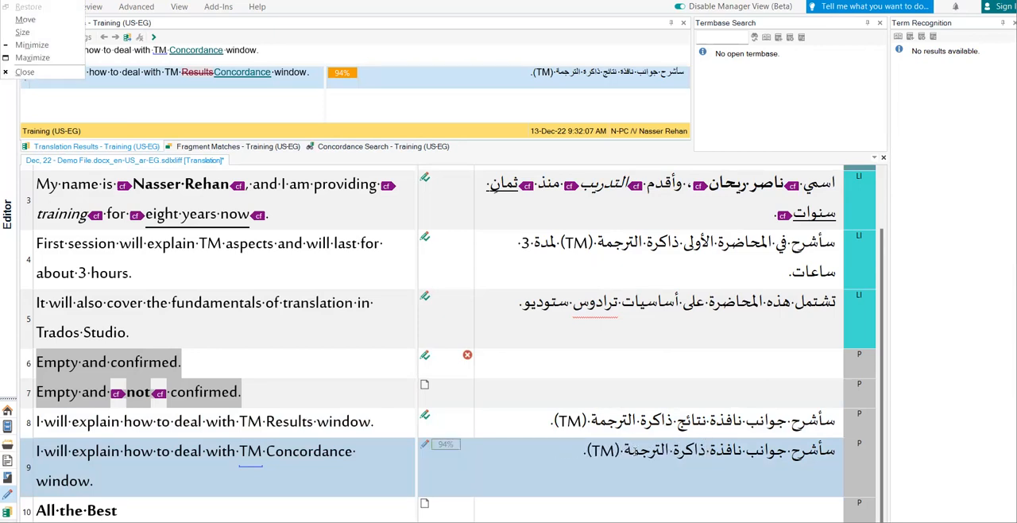
{"action": "key", "text": "alt+shift"}
{"action": "type", "text": "البحث ف"}
{"action": "type", "text": "ي"}
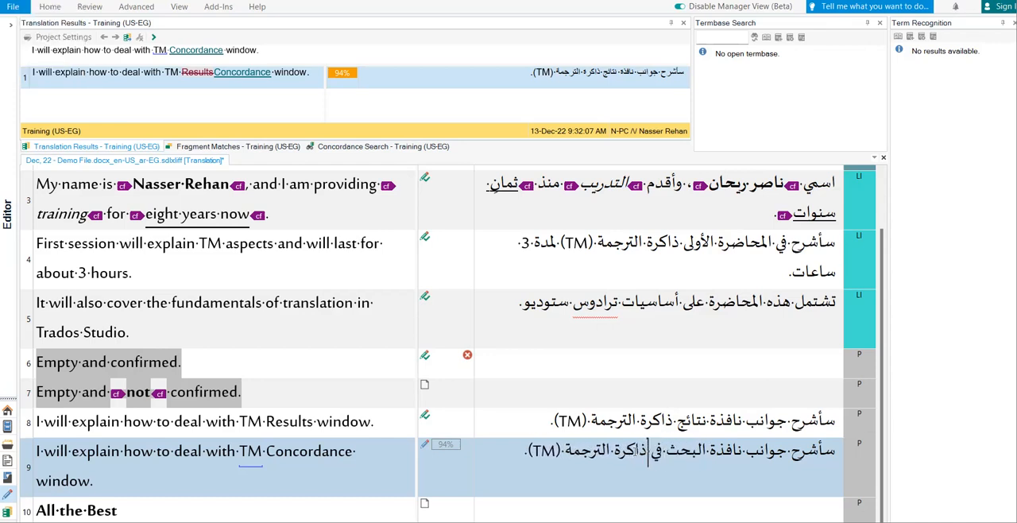
{"action": "key", "text": "ctrl+Return"}
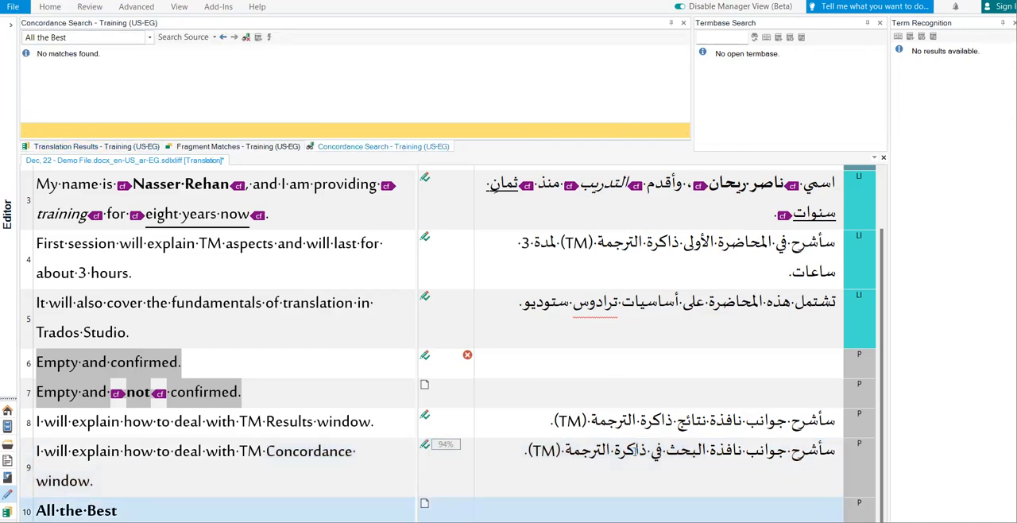
Copy the source text "All the Best" into segment 10's target as a confirmed translation and save the file.
{"action": "key", "text": "ctrl+Insert"}
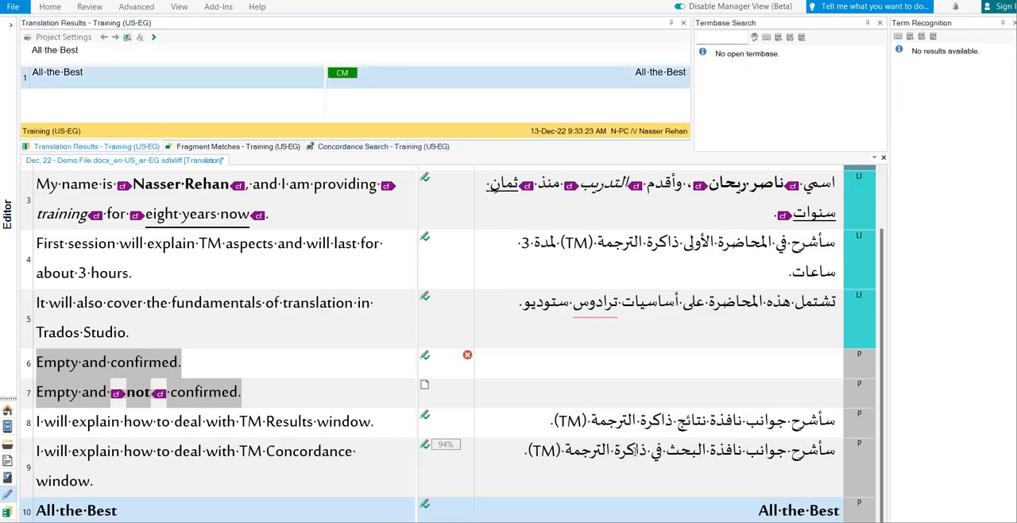
{"action": "key", "text": "ctrl+s"}
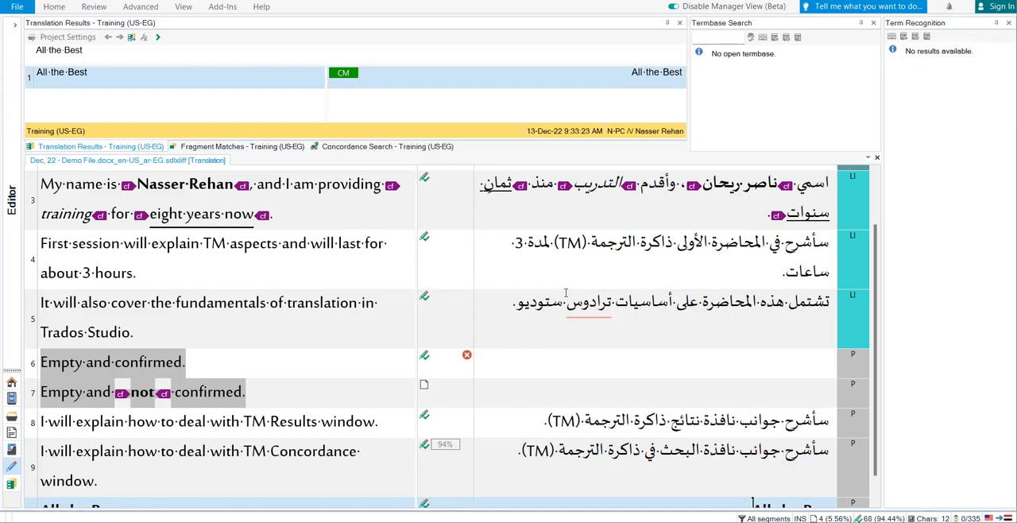
Clear segment 5's target, apply the translation memory match to it again, and move to segment 6.
{"action": "key", "text": "Up"}
{"action": "key", "text": "Up"}
{"action": "key", "text": "Up"}
{"action": "key", "text": "Up"}
{"action": "key", "text": "Up"}
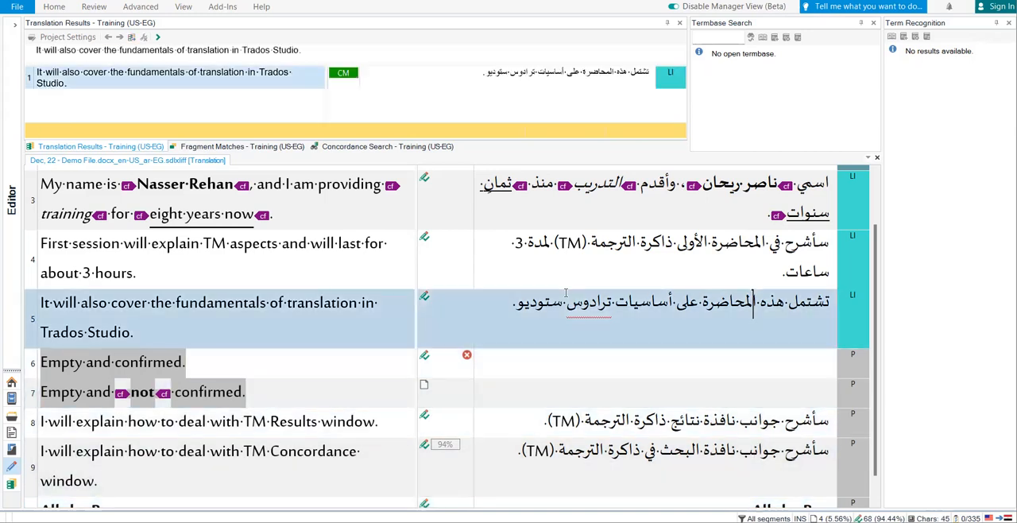
{"action": "key", "text": "ctrl+a"}
{"action": "key", "text": "Delete"}
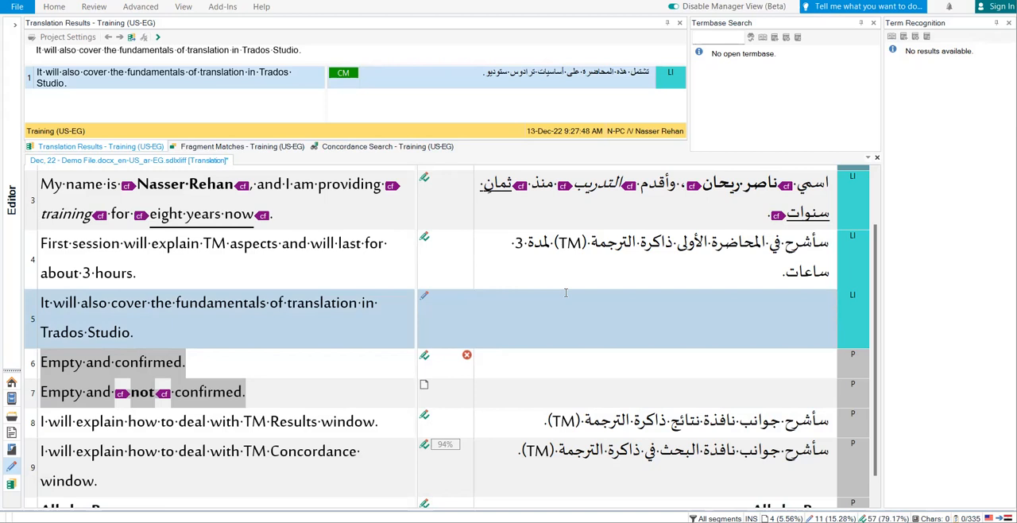
{"action": "key", "text": "ctrl+t"}
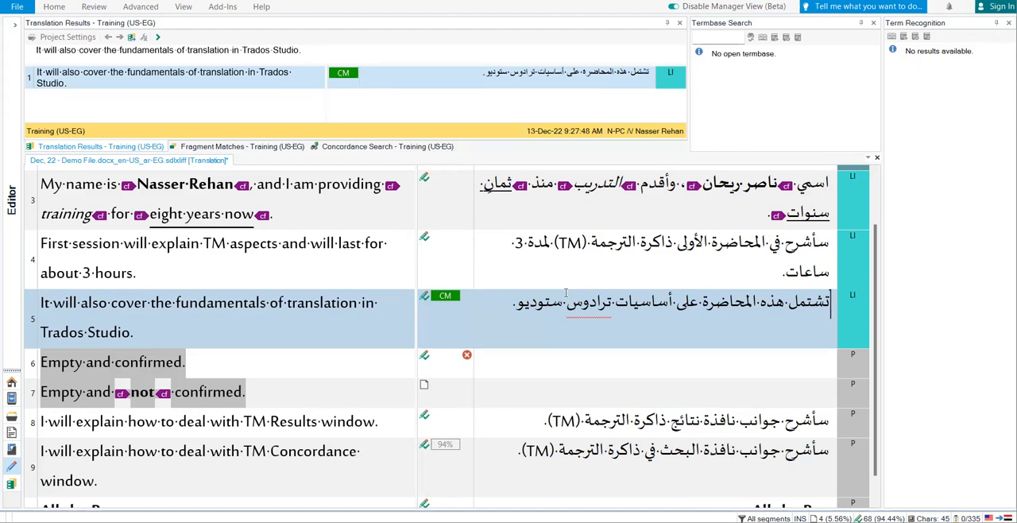
{"action": "key", "text": "ctrl+Left"}
{"action": "key", "text": "ctrl+Left"}
{"action": "key", "text": "ctrl+Left"}
{"action": "key", "text": "ctrl+Left"}
{"action": "key", "text": "Down"}
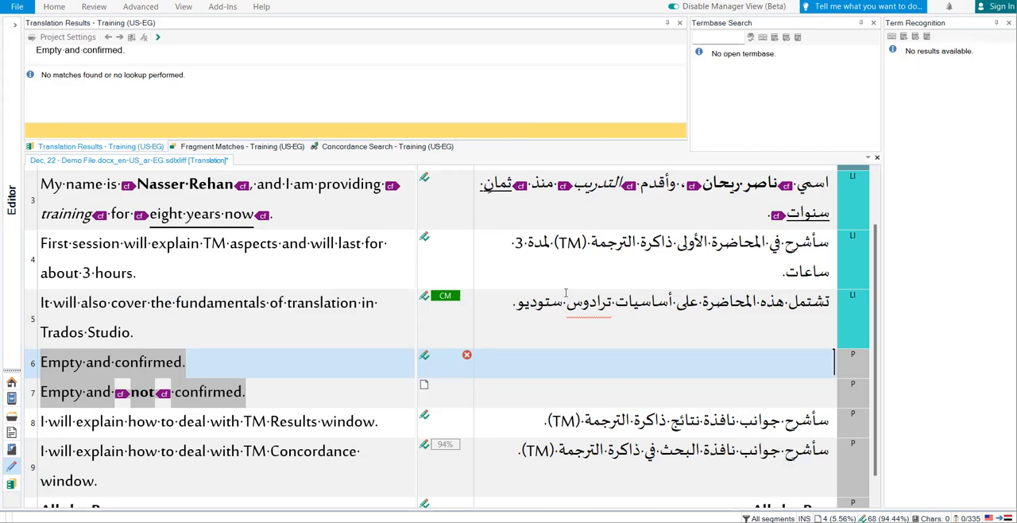
Save the bilingual file and start saving the translated target document as a separate file.
{"action": "key", "text": "ctrl+s"}
{"action": "left_click", "coordinate": [25, 8]}
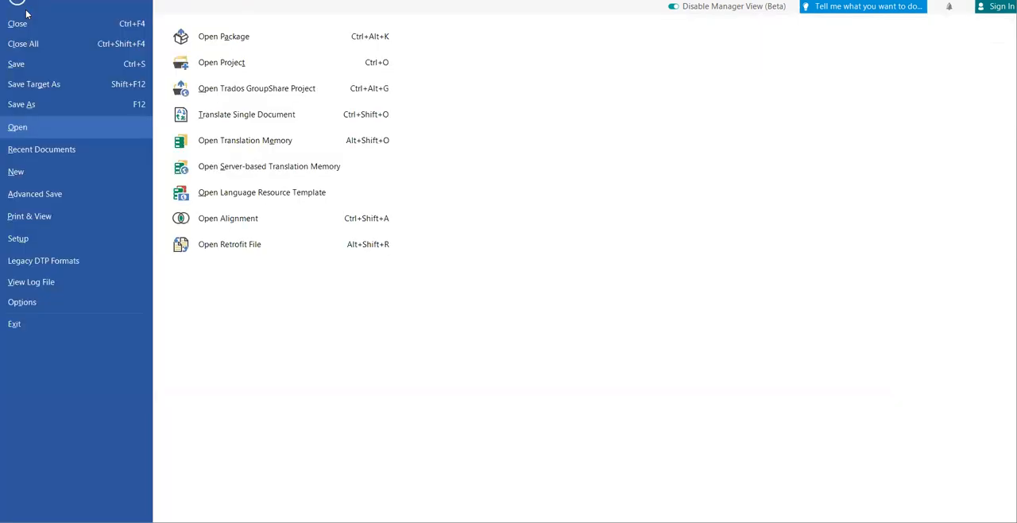
{"action": "left_click", "coordinate": [57, 86]}
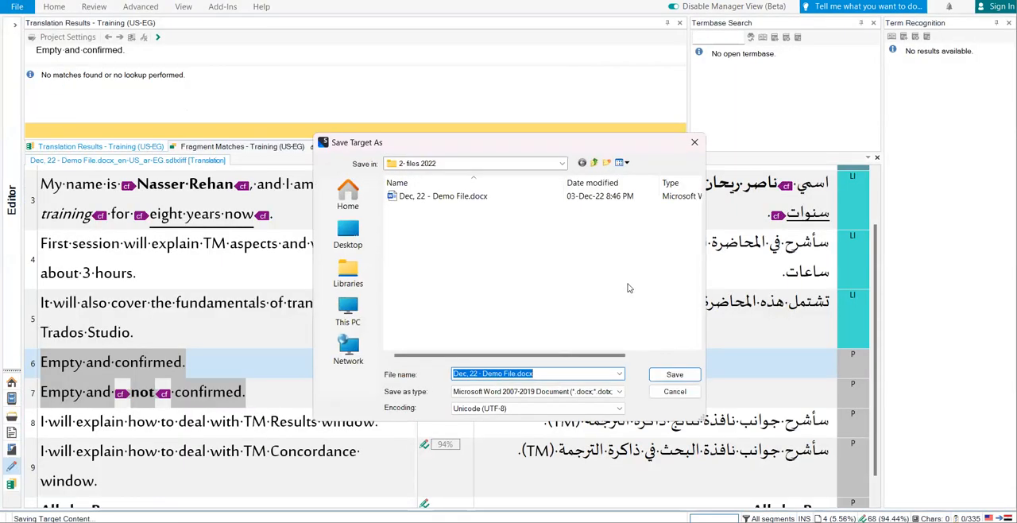
{"action": "left_click_drag", "start_coordinate": [505, 144], "coordinate": [495, 77]}
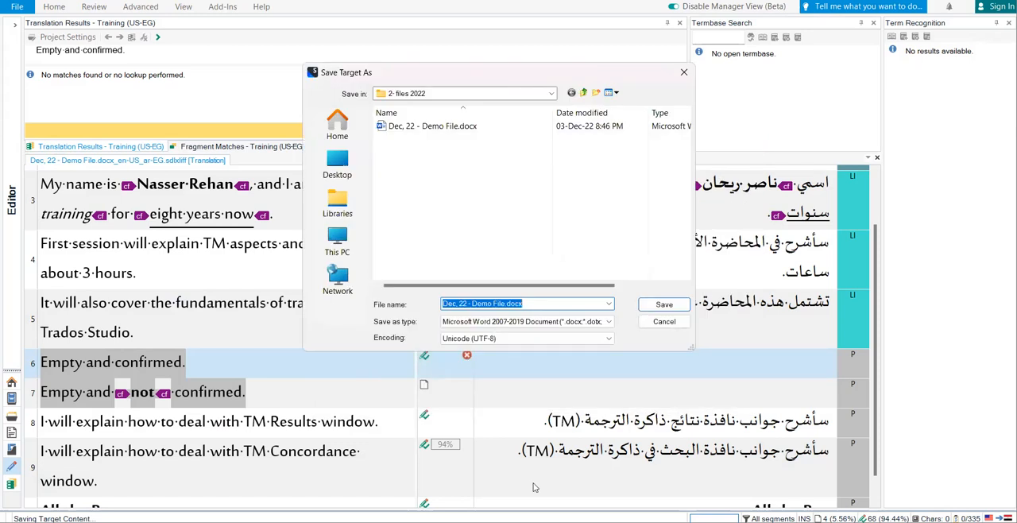
Copy the "2- files 2022" folder path from File Explorer and use it as the target document's save location.
{"action": "left_click", "coordinate": [536, 522]}
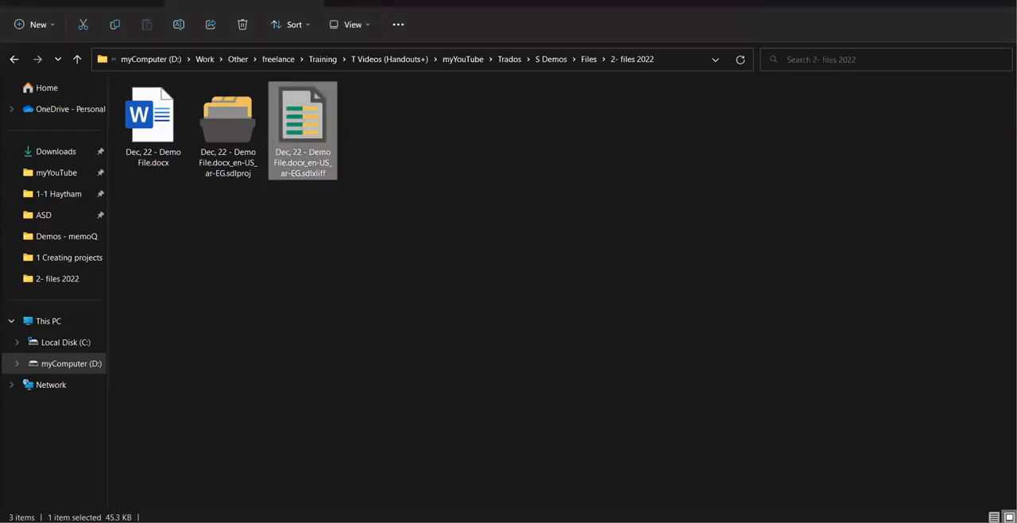
{"action": "left_click", "coordinate": [670, 64]}
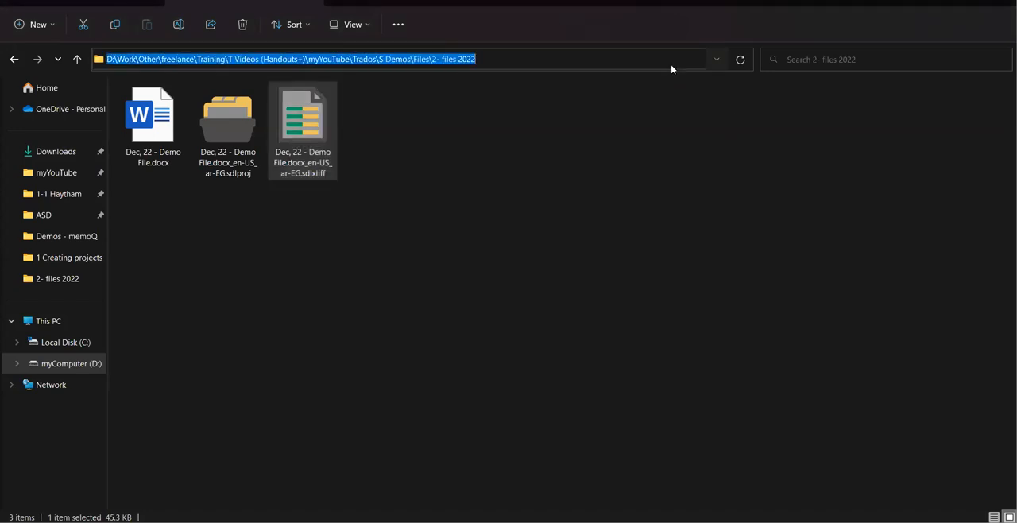
{"action": "key", "text": "alt+Tab"}
{"action": "key", "text": "ctrl+v"}
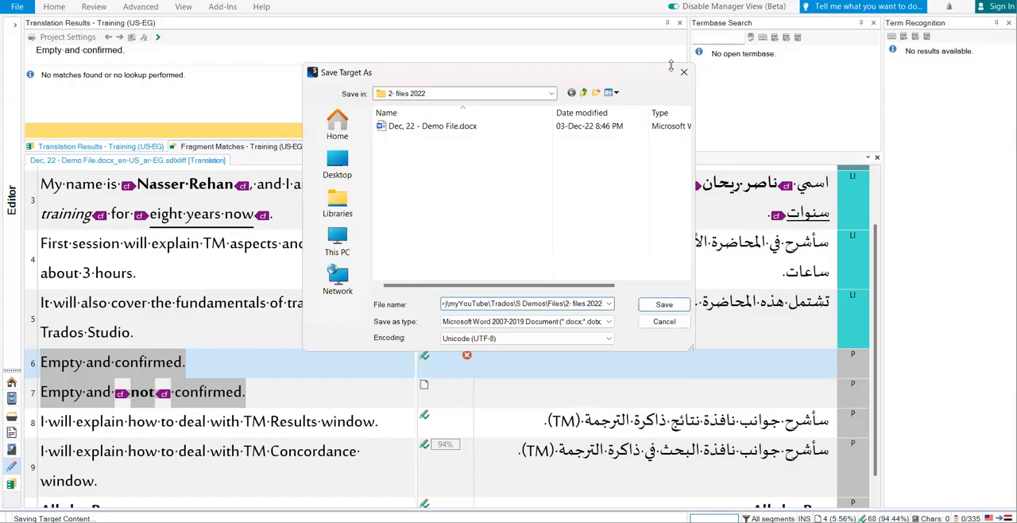
{"action": "key", "text": "ctrl+a"}
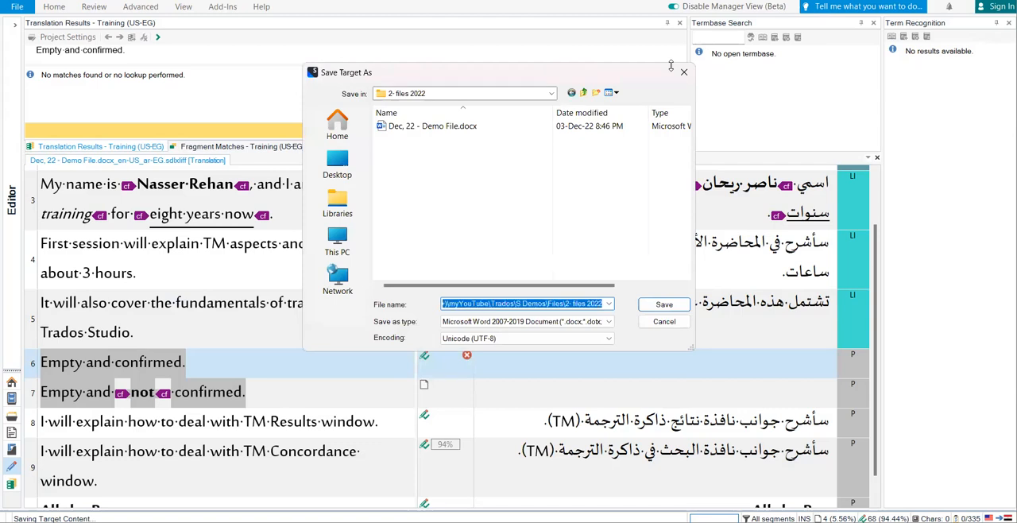
Try to save the target as the existing "Dec, 22 - Demo File.docx" and decline replacing that file.
{"action": "left_click", "coordinate": [472, 132]}
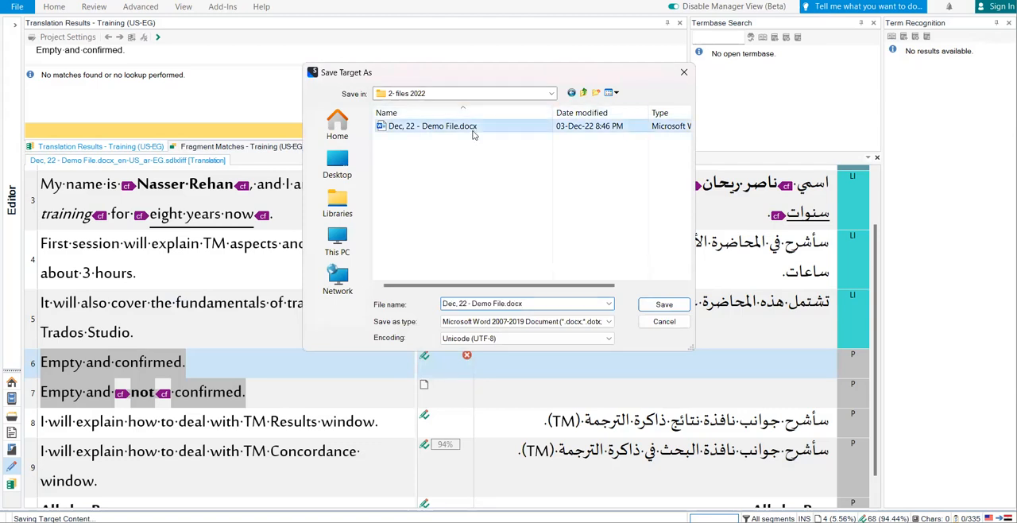
{"action": "left_click", "coordinate": [665, 307]}
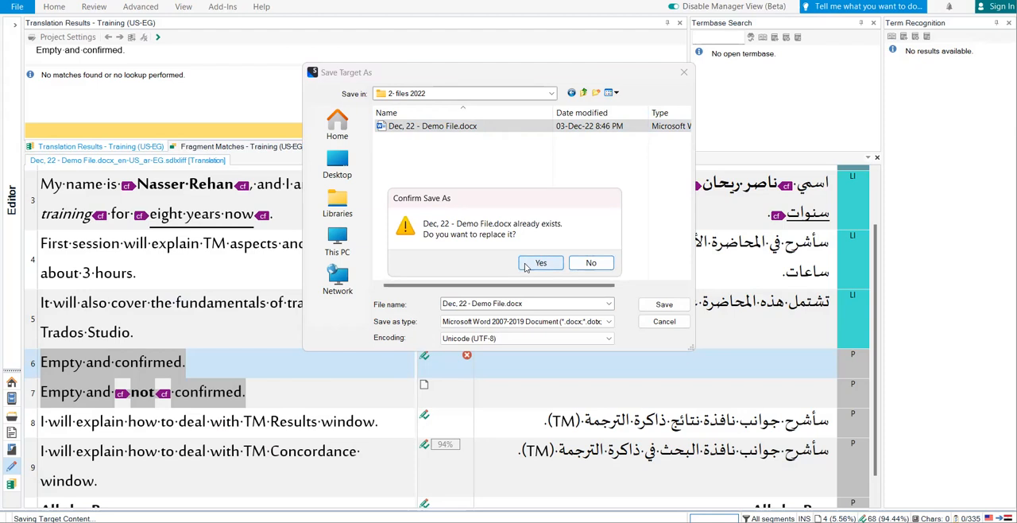
{"action": "left_click", "coordinate": [591, 263]}
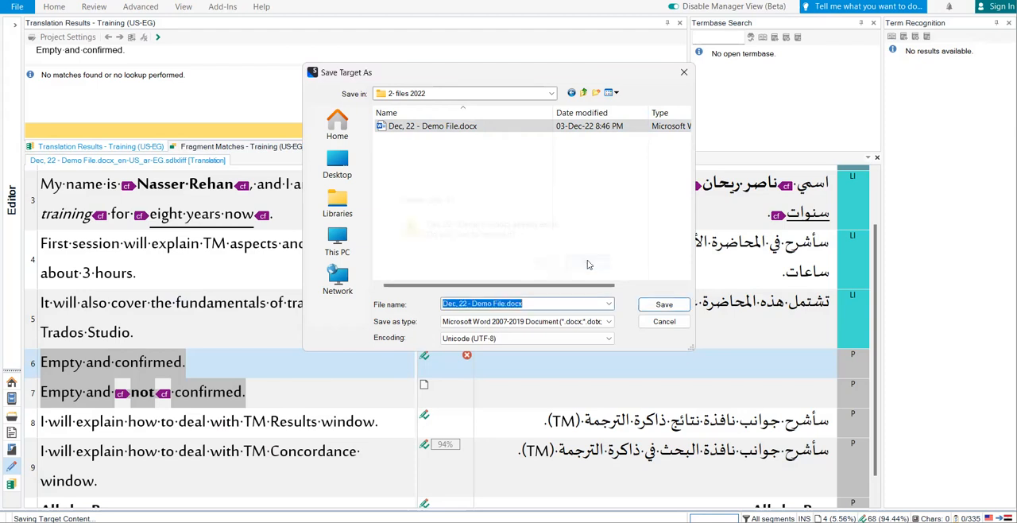
Name the target document "Arabic - Dec, 22 - Demo File.docx" and save it.
{"action": "left_click", "coordinate": [528, 303]}
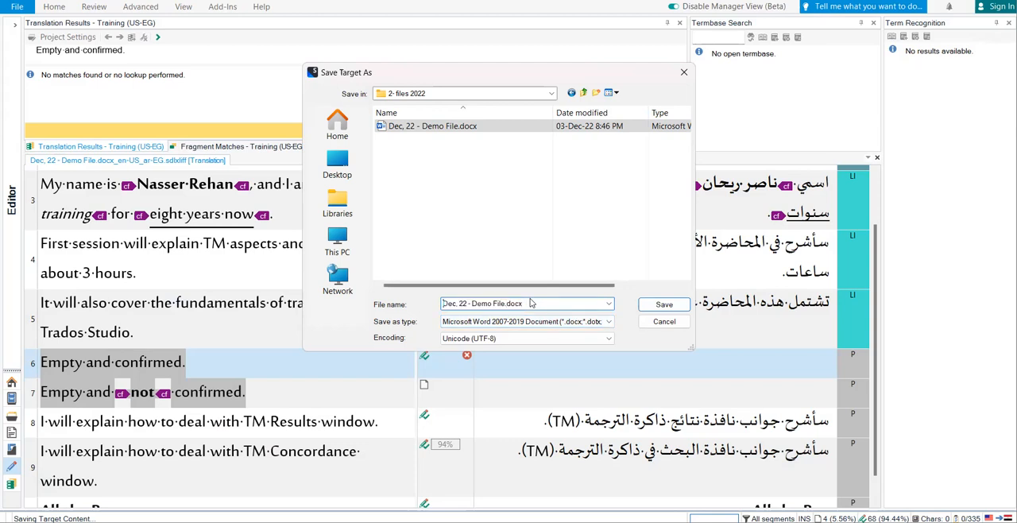
{"action": "type", "text": "Arabic "}
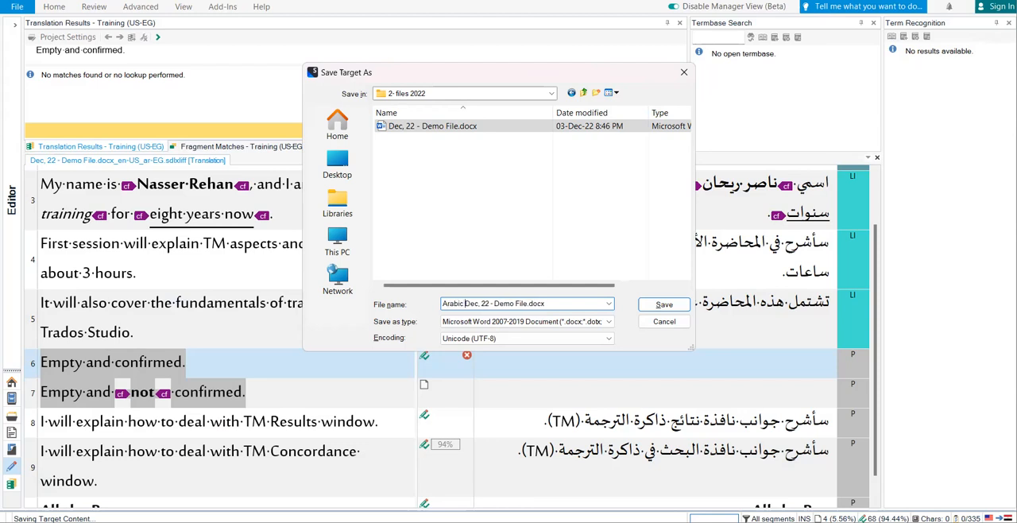
{"action": "type", "text": "-"}
{"action": "left_click", "coordinate": [664, 305]}
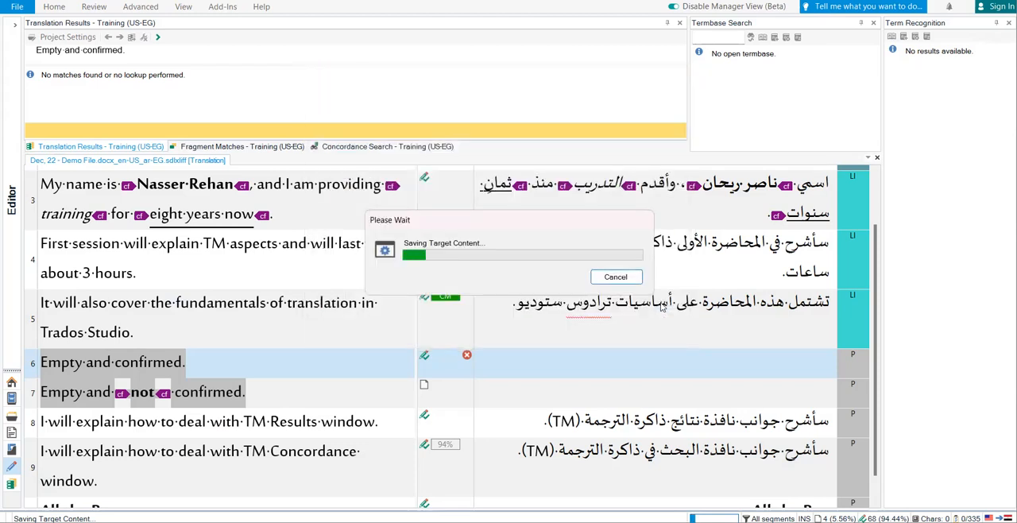
Switch to File Explorer and open both the source "Dec, 22 - Demo File.docx" and its Arabic version in Word.
{"action": "mouse_move", "coordinate": [509, 521]}
{"action": "left_click", "coordinate": [508, 473]}
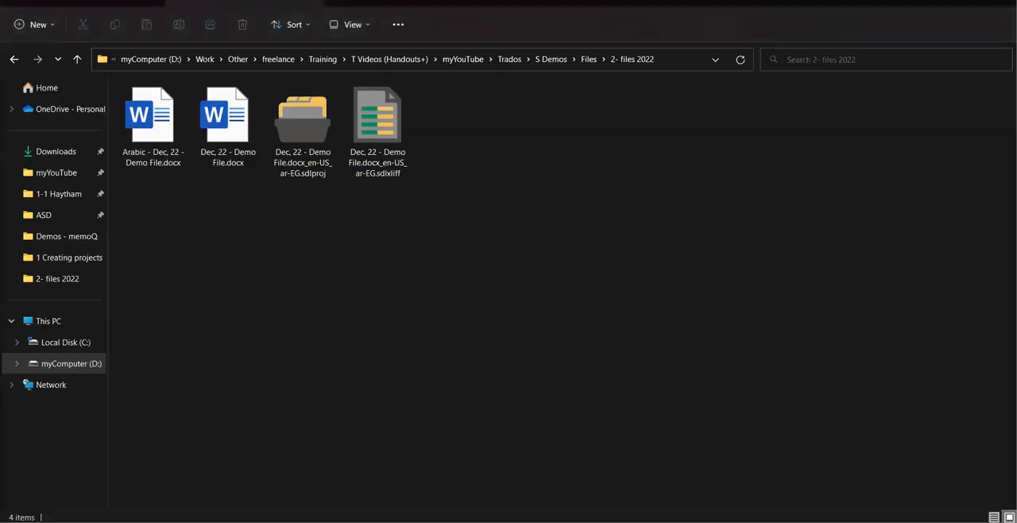
{"action": "left_click", "coordinate": [215, 125]}
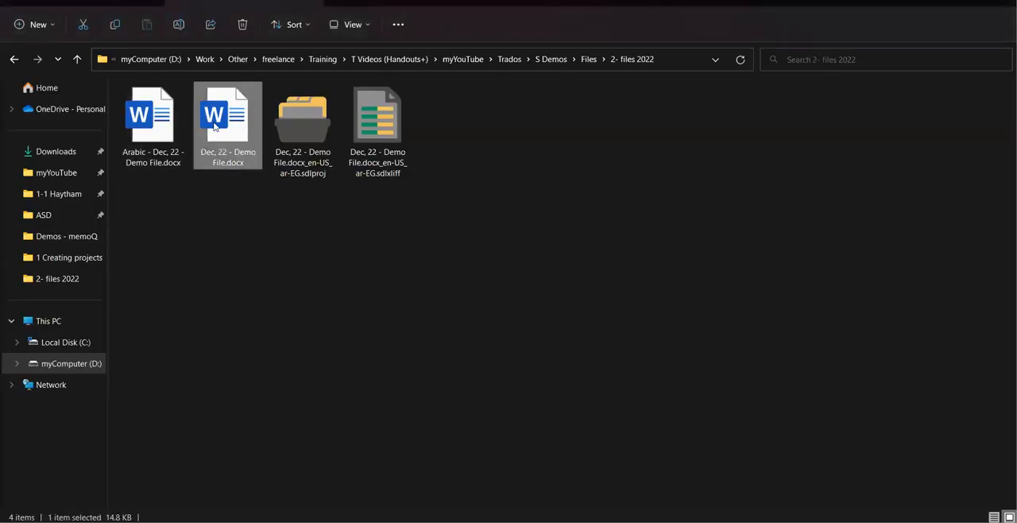
{"action": "double_click", "coordinate": [214, 126]}
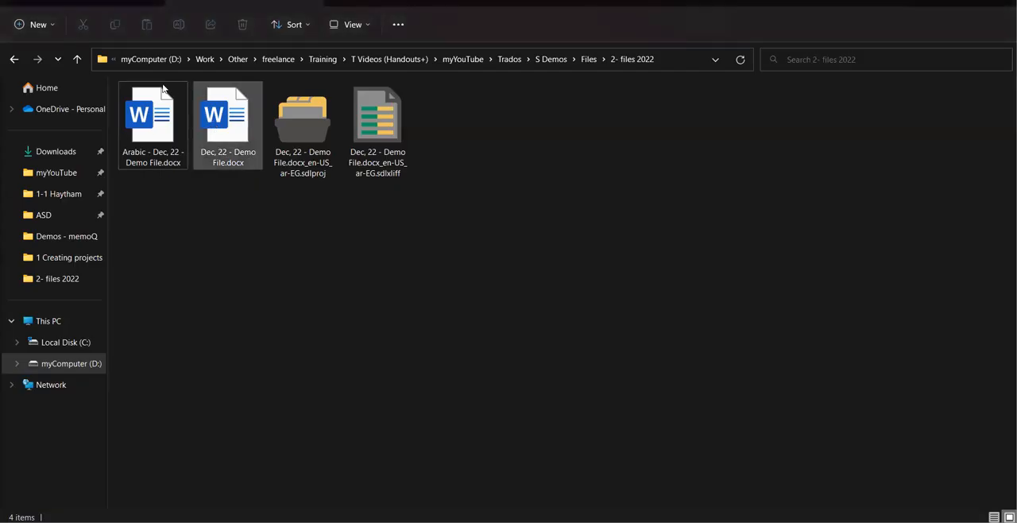
{"action": "left_click", "coordinate": [159, 123]}
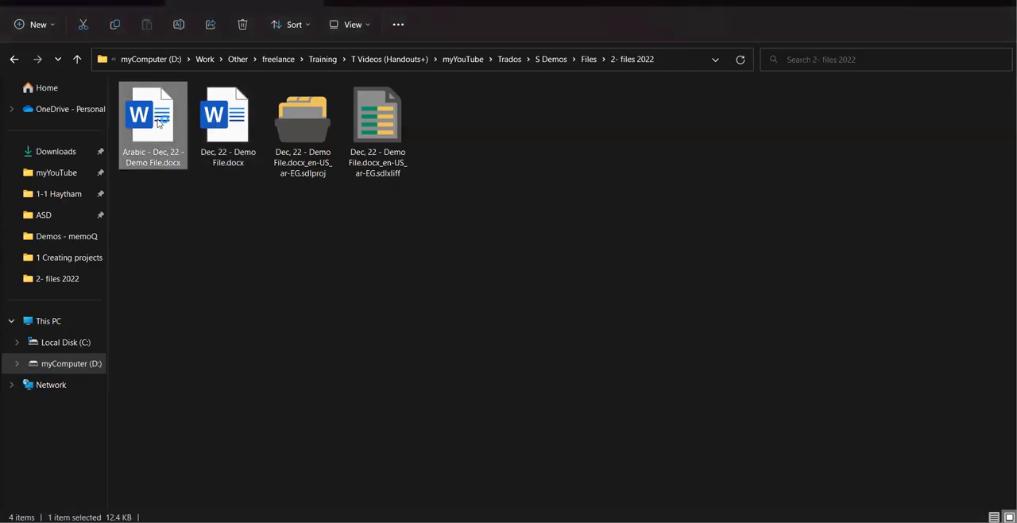
{"action": "double_click", "coordinate": [158, 123]}
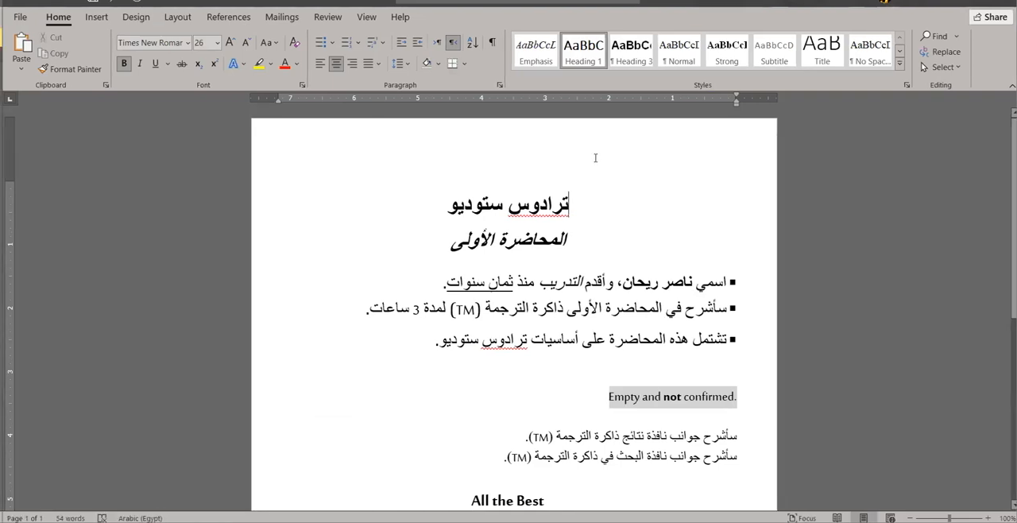
Arrange the source and Arabic documents side by side at 80% zoom and compare the "Empty and confirmed" and "Empty and not confirmed" lines.
{"action": "key", "text": "super+Right"}
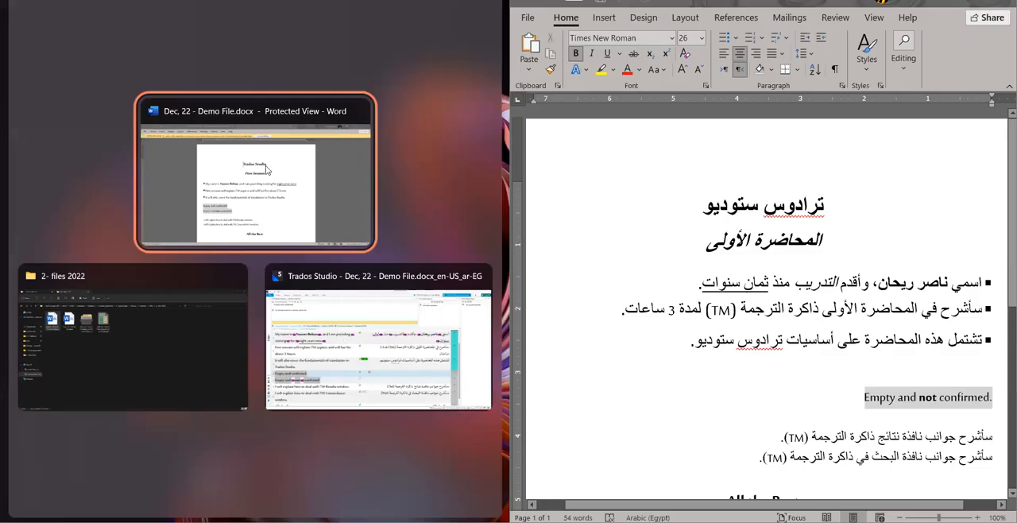
{"action": "left_click", "coordinate": [300, 244]}
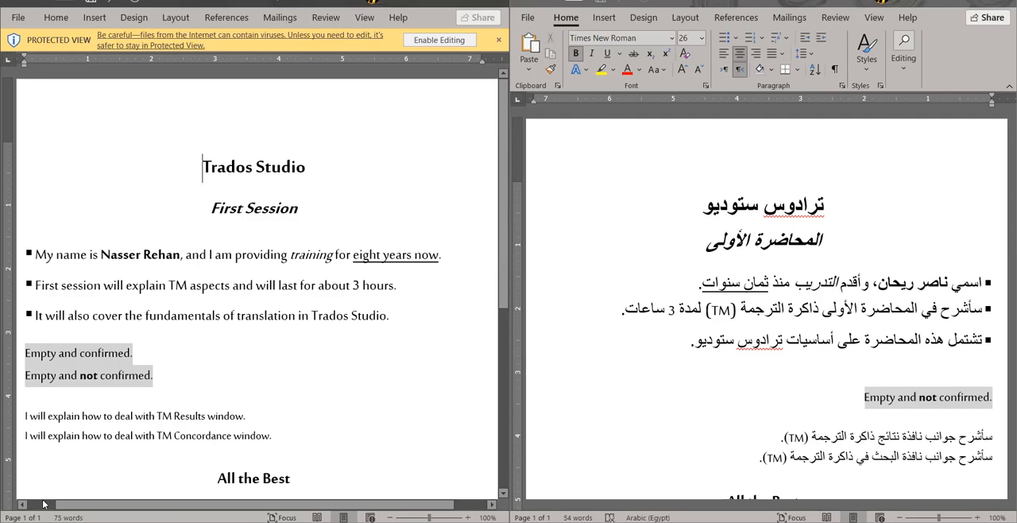
{"action": "left_click", "coordinate": [390, 517]}
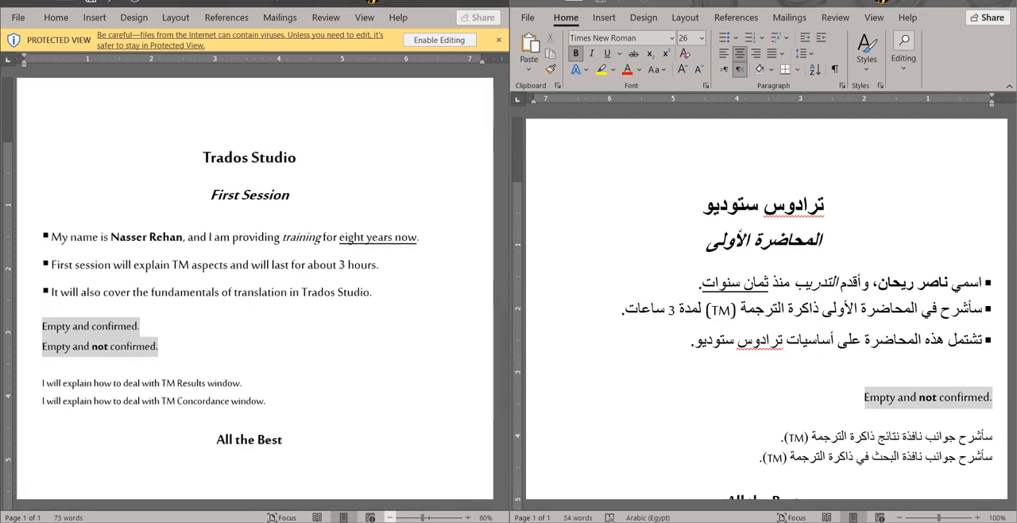
{"action": "left_click", "coordinate": [390, 518]}
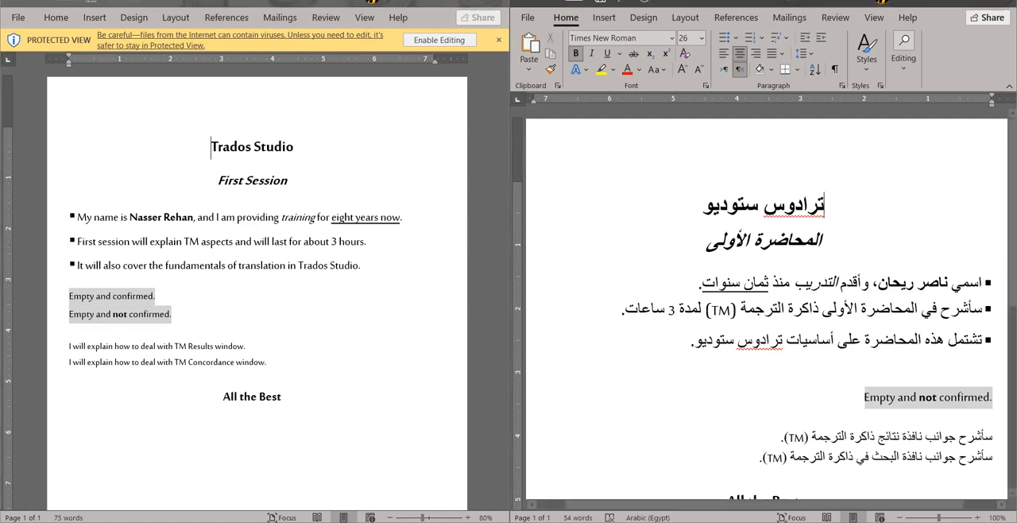
{"action": "left_click", "coordinate": [899, 517]}
{"action": "left_click", "coordinate": [899, 518]}
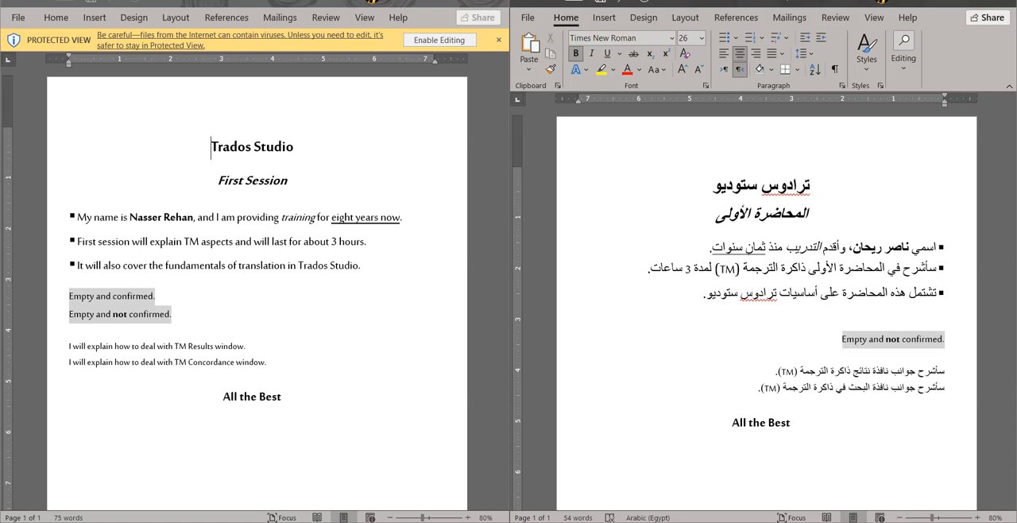
{"action": "left_click", "coordinate": [921, 321]}
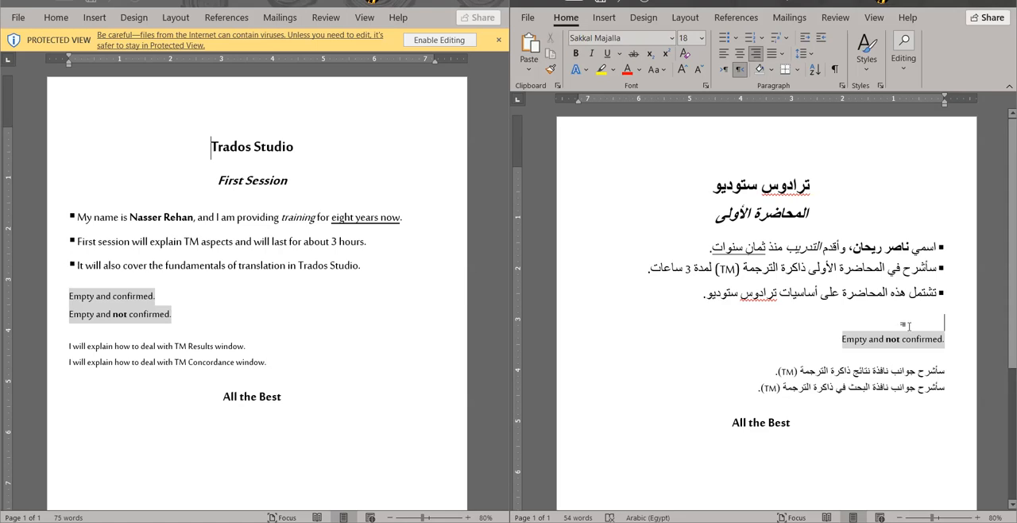
{"action": "left_click", "coordinate": [884, 340]}
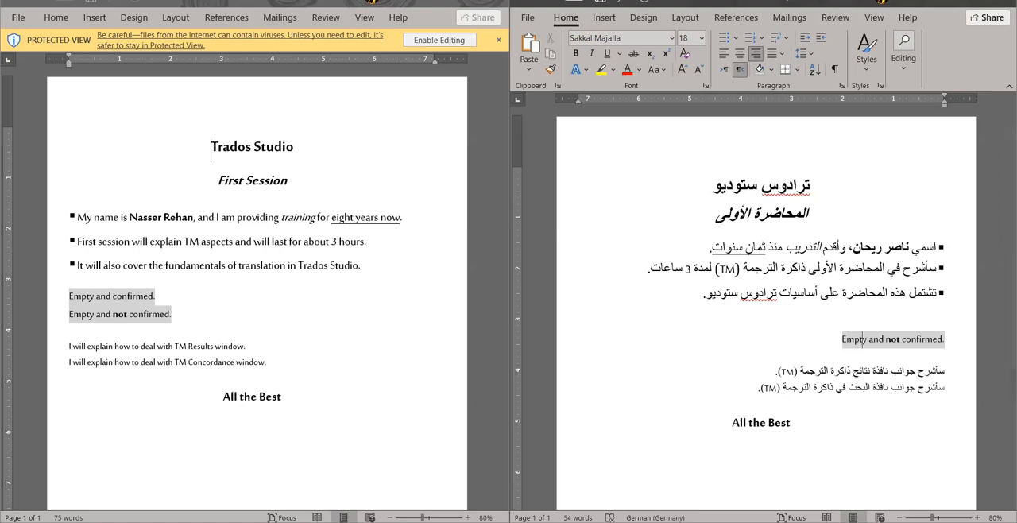
Run a spelling check on the maximized Arabic document, dismiss the proofing tools message, and compare with the segments in Trados Studio.
{"action": "left_click", "coordinate": [975, 5]}
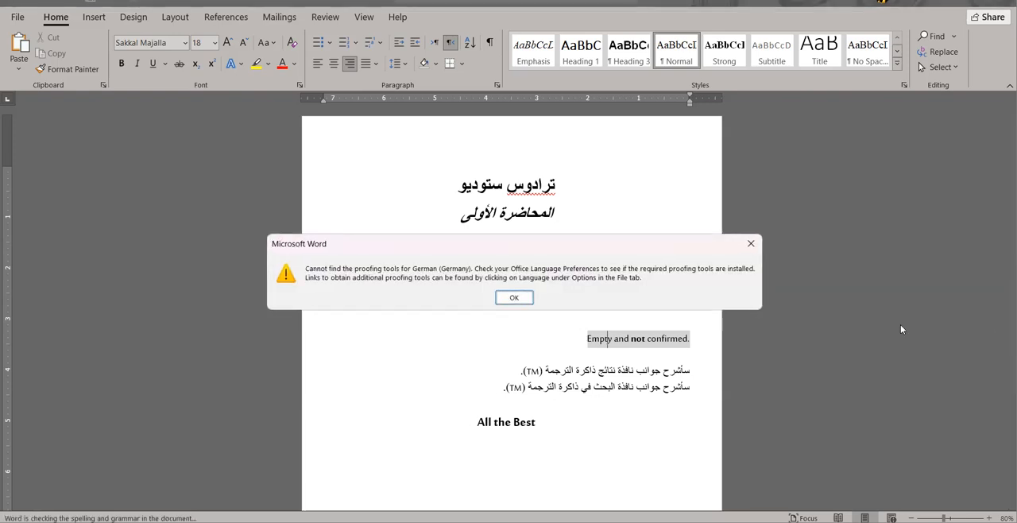
{"action": "left_click", "coordinate": [750, 244]}
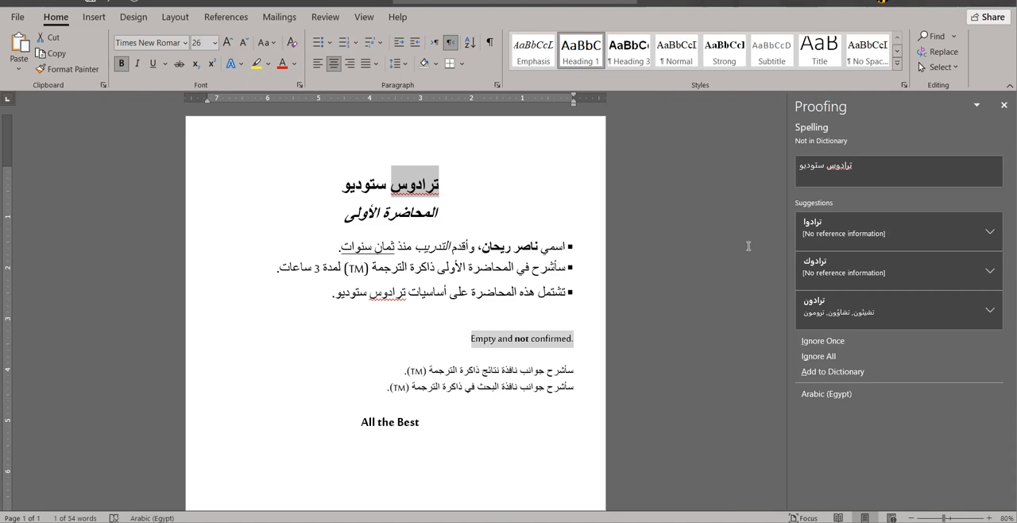
{"action": "key", "text": "alt+Tab"}
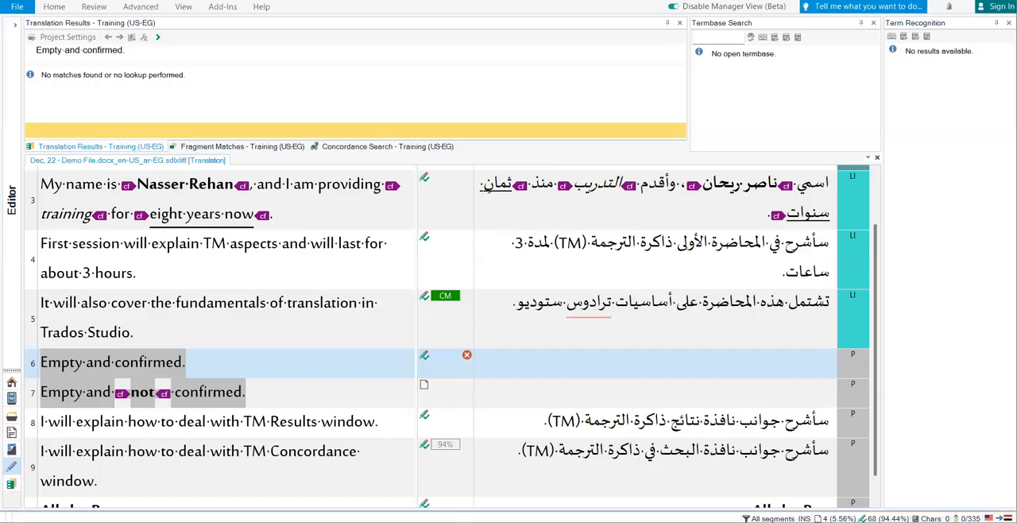
{"action": "key", "text": "alt+Tab"}
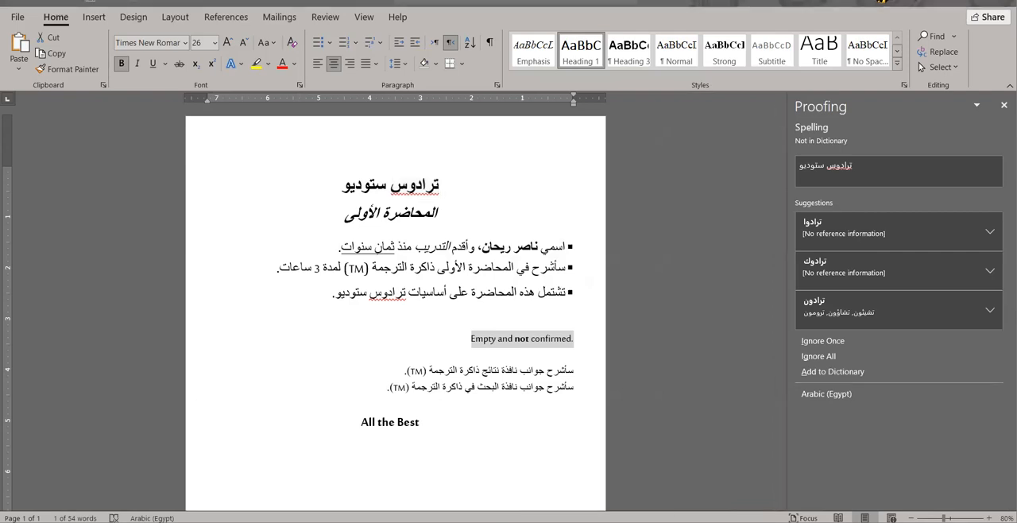
Switch to File Explorer and view the source, target and project files in the "2- files 2022" folder.
{"action": "key", "text": "alt+Tab"}
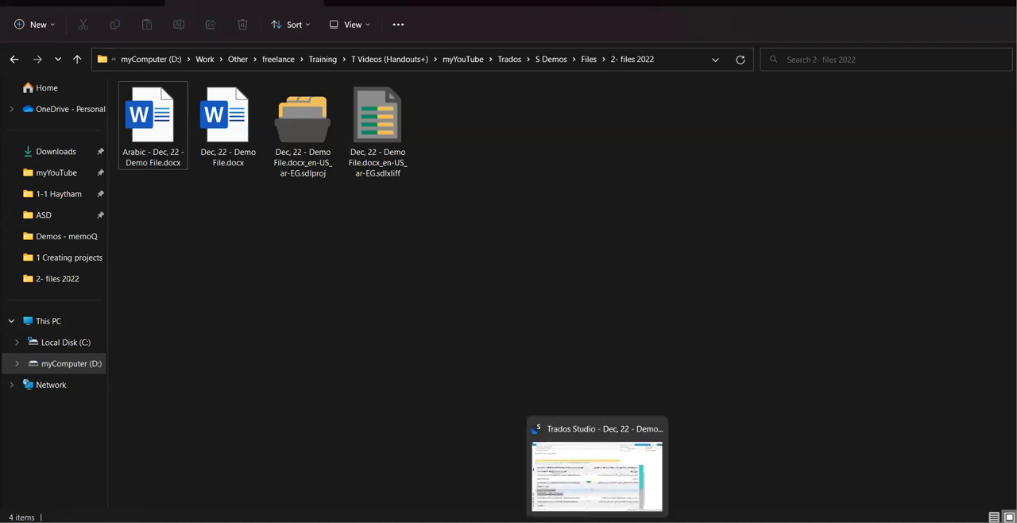
{"action": "mouse_move", "coordinate": [607, 498]}
{"action": "left_click", "coordinate": [573, 492]}
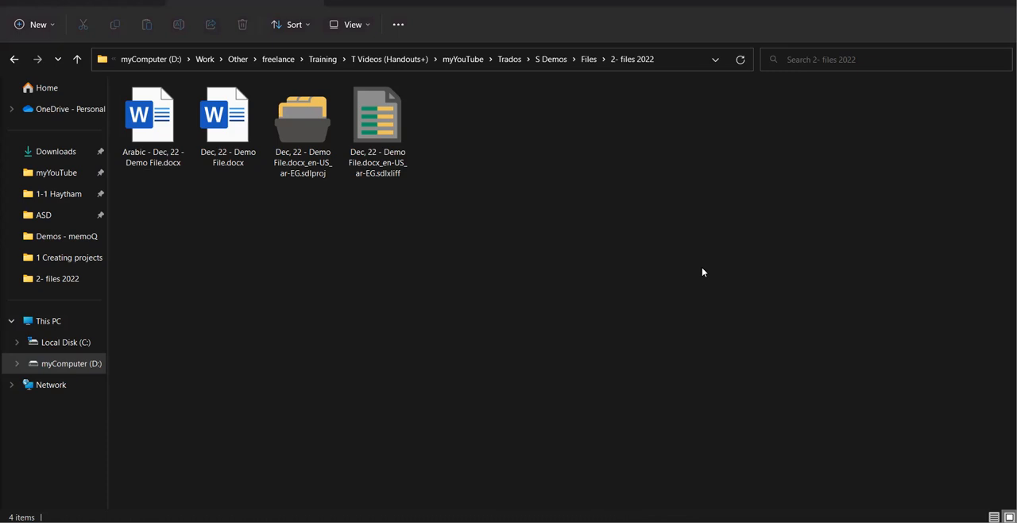